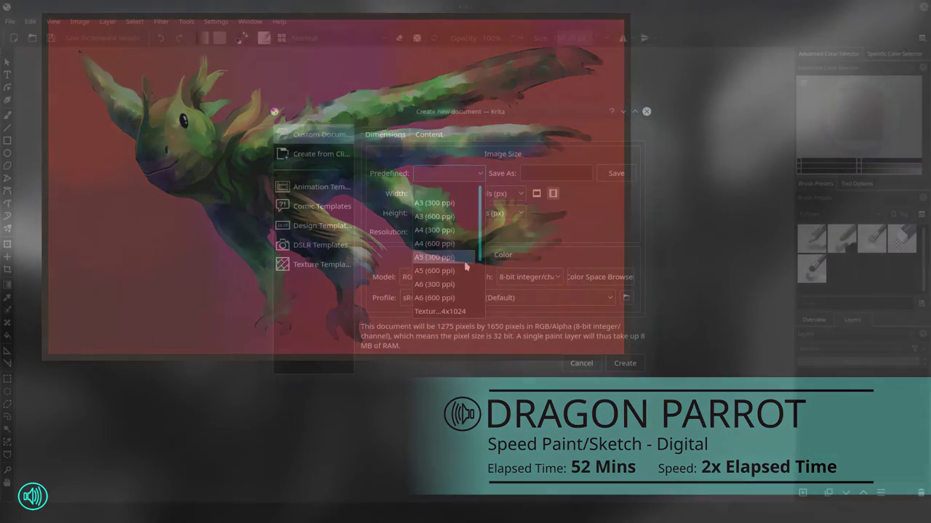
pyautogui.click(459, 285)
pyautogui.click(465, 175)
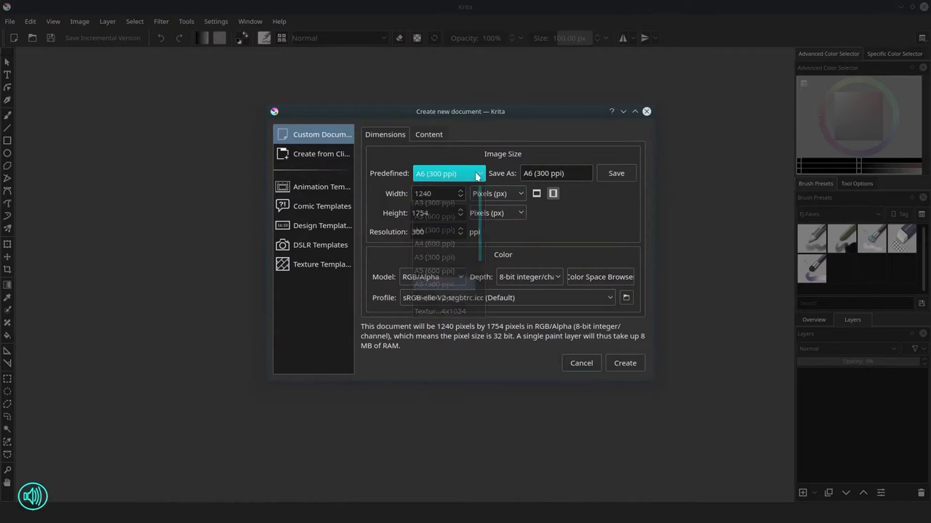
pyautogui.click(465, 205)
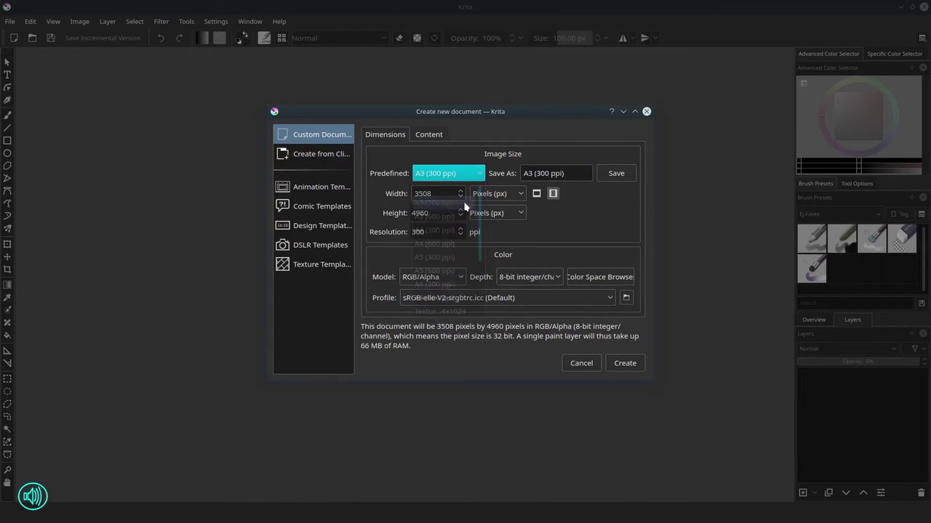
pyautogui.click(580, 365)
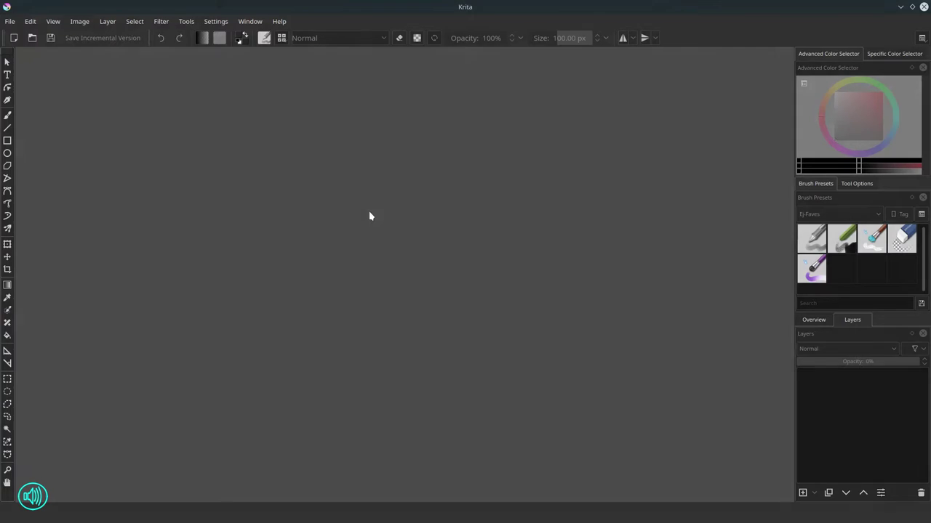
# - Create a new document from the predefined A3 (300 ppi) size
pyautogui.hotkey('ctrl', 'n')
pyautogui.click(469, 175)
pyautogui.click(449, 207)
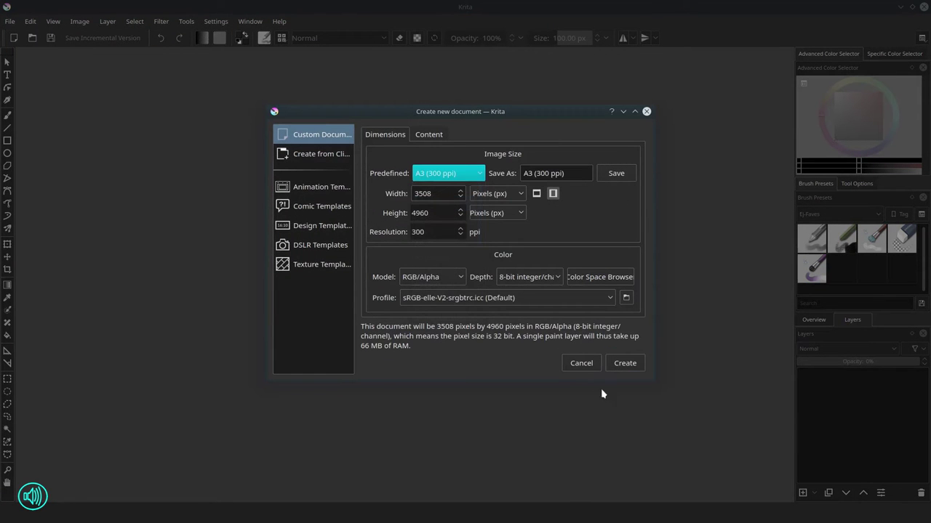
pyautogui.click(636, 362)
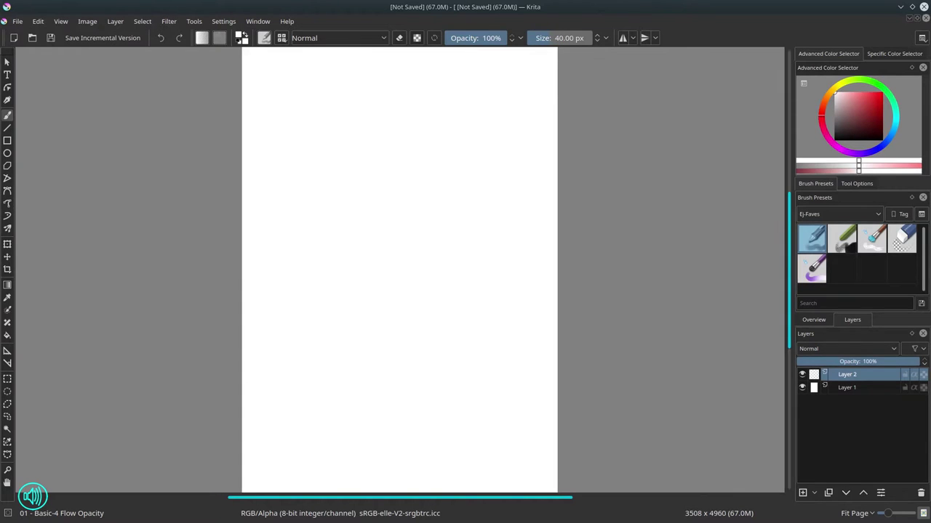
# - Choose the Chalk Details brush with a muted red and undo the trial strokes made on Layer 2
pyautogui.click(842, 239)
pyautogui.click(857, 114)
pyautogui.moveTo(388, 224); pyautogui.dragTo(442, 224)
pyautogui.moveTo(328, 277)
pyautogui.mouseDown()
pyautogui.moveTo(409, 225)
pyautogui.moveTo(406, 232)
pyautogui.mouseUp()
pyautogui.hotkey('ctrl', 'z')
# - Block in overlapping muted red and crimson chalk strokes on Layer 1 in the upper middle of the page
pyautogui.click(845, 389)
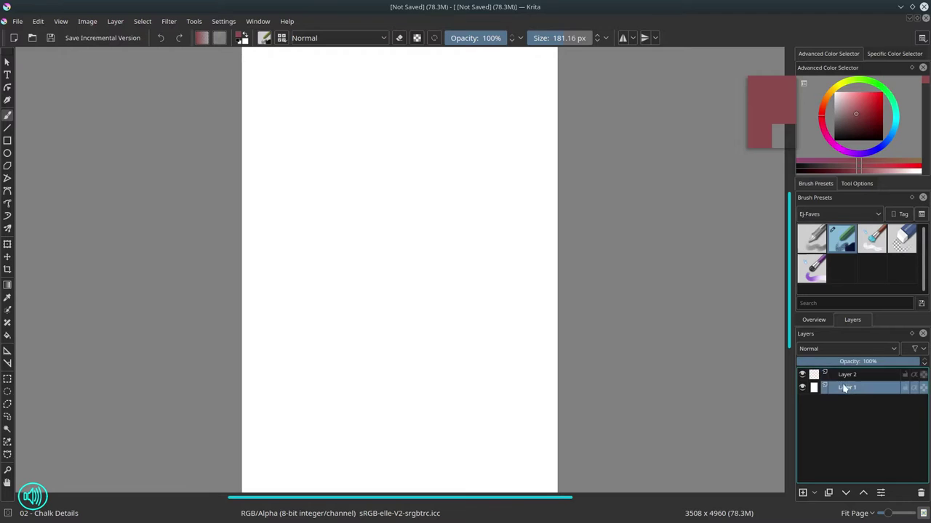
pyautogui.moveTo(349, 200)
pyautogui.mouseDown()
pyautogui.moveTo(448, 199)
pyautogui.moveTo(400, 292)
pyautogui.mouseUp()
pyautogui.moveTo(343, 259); pyautogui.dragTo(415, 214)
pyautogui.moveTo(389, 271)
pyautogui.mouseDown()
pyautogui.moveTo(440, 230)
pyautogui.moveTo(417, 251)
pyautogui.moveTo(436, 207)
pyautogui.mouseUp()
pyautogui.click(864, 109)
pyautogui.moveTo(357, 183)
pyautogui.mouseDown()
pyautogui.moveTo(344, 226)
pyautogui.moveTo(450, 221)
pyautogui.mouseUp()
# - Add broad brown and light orange strokes above the red area and down its right side
pyautogui.click(826, 99)
pyautogui.moveTo(425, 176)
pyautogui.mouseDown()
pyautogui.moveTo(451, 134)
pyautogui.moveTo(330, 174)
pyautogui.moveTo(363, 109)
pyautogui.moveTo(445, 127)
pyautogui.moveTo(389, 146)
pyautogui.mouseUp()
pyautogui.click(864, 98)
pyautogui.moveTo(342, 118); pyautogui.dragTo(393, 117)
pyautogui.moveTo(456, 175)
pyautogui.mouseDown()
pyautogui.moveTo(456, 221)
pyautogui.moveTo(468, 237)
pyautogui.mouseUp()
pyautogui.moveTo(440, 196)
pyautogui.mouseDown()
pyautogui.moveTo(441, 245)
pyautogui.moveTo(392, 305)
pyautogui.mouseUp()
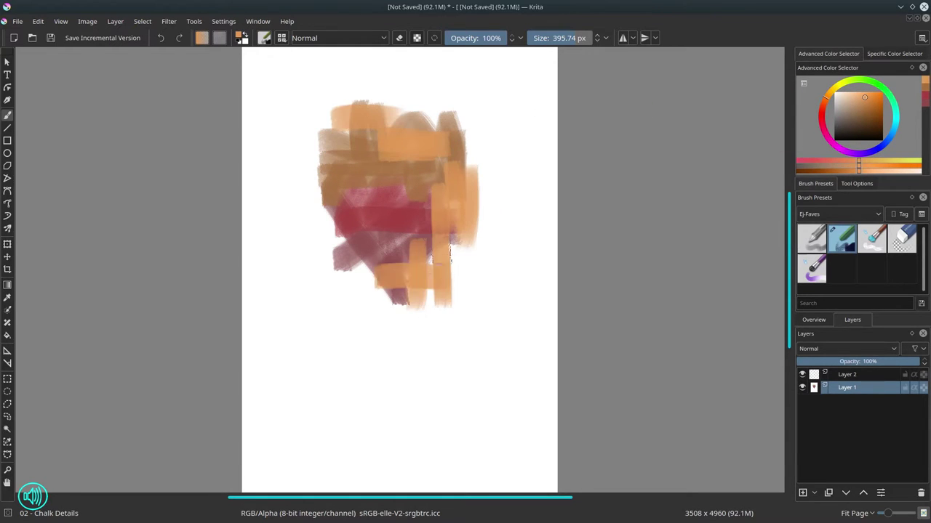
# - Paint darker brown strokes over the patch's lower right and along its lower left side
pyautogui.click(860, 116)
pyautogui.moveTo(444, 243); pyautogui.dragTo(450, 287)
pyautogui.moveTo(465, 233); pyautogui.dragTo(432, 299)
pyautogui.moveTo(364, 262); pyautogui.dragTo(363, 327)
pyautogui.moveTo(341, 258); pyautogui.dragTo(344, 314)
pyautogui.moveTo(318, 213); pyautogui.dragTo(314, 266)
# - Paint dark magenta strokes across the patch's lower and right areas and up its left edge
pyautogui.click(823, 133)
pyautogui.moveTo(381, 284); pyautogui.dragTo(379, 329)
pyautogui.moveTo(397, 306)
pyautogui.mouseDown()
pyautogui.moveTo(447, 307)
pyautogui.moveTo(399, 311)
pyautogui.mouseUp()
pyautogui.moveTo(455, 291); pyautogui.dragTo(461, 318)
pyautogui.moveTo(481, 244); pyautogui.dragTo(485, 324)
pyautogui.moveTo(461, 263); pyautogui.dragTo(501, 266)
pyautogui.moveTo(458, 287); pyautogui.dragTo(503, 291)
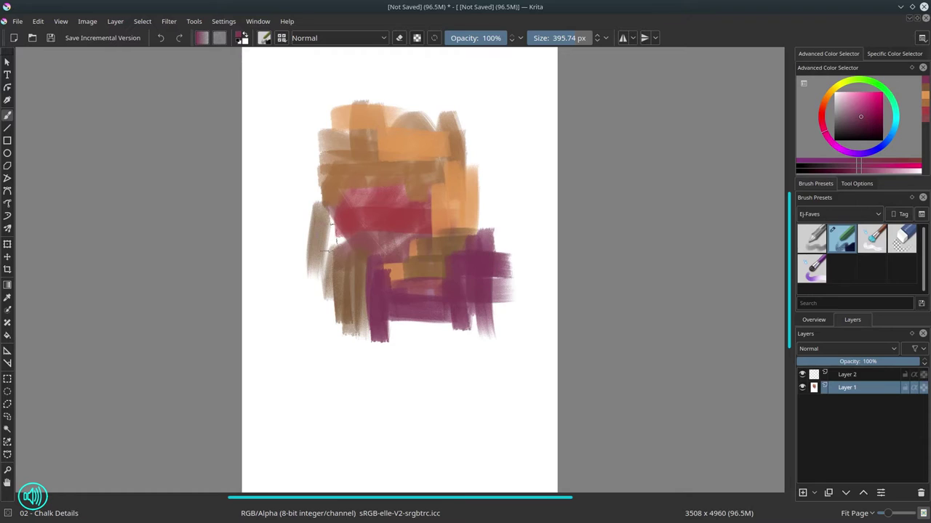
pyautogui.moveTo(348, 239); pyautogui.dragTo(299, 241)
pyautogui.moveTo(333, 211); pyautogui.dragTo(294, 205)
pyautogui.moveTo(301, 157); pyautogui.dragTo(302, 231)
# - Add brighter pink strokes through the middle and lower left of the patch and along its lower edge
pyautogui.click(863, 102)
pyautogui.moveTo(430, 197); pyautogui.dragTo(430, 236)
pyautogui.moveTo(395, 240)
pyautogui.mouseDown()
pyautogui.moveTo(397, 272)
pyautogui.moveTo(415, 265)
pyautogui.mouseUp()
pyautogui.moveTo(359, 263); pyautogui.dragTo(362, 305)
pyautogui.moveTo(341, 258)
pyautogui.mouseDown()
pyautogui.moveTo(338, 301)
pyautogui.moveTo(389, 331)
pyautogui.mouseUp()
pyautogui.moveTo(355, 345); pyautogui.dragTo(451, 344)
# - Paint bright violet-magenta strokes over the lower centre, with accents on the right and lower left of the patch
pyautogui.click(842, 151)
pyautogui.moveTo(385, 324)
pyautogui.mouseDown()
pyautogui.moveTo(447, 311)
pyautogui.moveTo(459, 283)
pyautogui.mouseUp()
pyautogui.moveTo(487, 197); pyautogui.dragTo(488, 238)
pyautogui.moveTo(383, 263)
pyautogui.mouseDown()
pyautogui.moveTo(385, 298)
pyautogui.moveTo(363, 326)
pyautogui.mouseUp()
pyautogui.moveTo(324, 304); pyautogui.dragTo(319, 325)
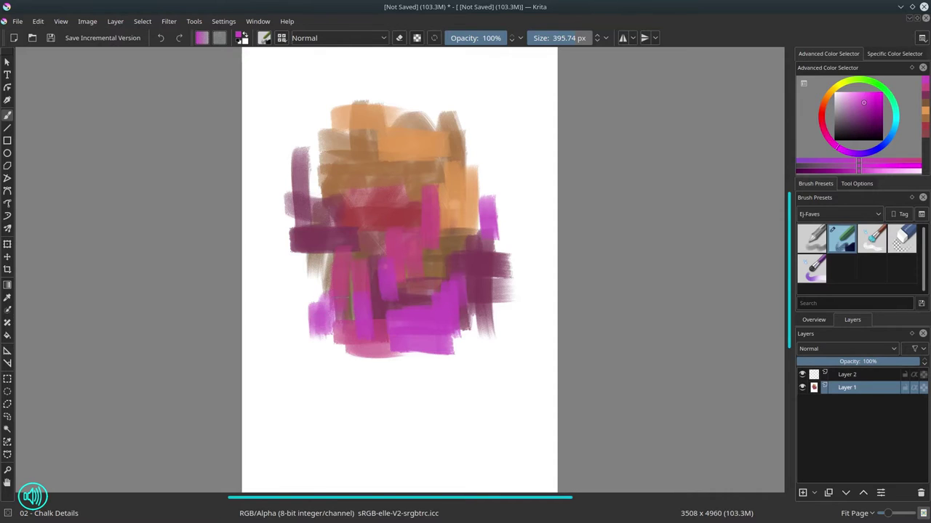
# - Lay wide dark purple strokes along the patch's lower edge with a short one on its lower left
pyautogui.click(859, 115)
pyautogui.moveTo(347, 363); pyautogui.dragTo(428, 366)
pyautogui.moveTo(360, 368); pyautogui.dragTo(429, 366)
pyautogui.moveTo(388, 346); pyautogui.dragTo(447, 351)
pyautogui.moveTo(318, 345); pyautogui.dragTo(367, 348)
pyautogui.moveTo(328, 308); pyautogui.dragTo(328, 336)
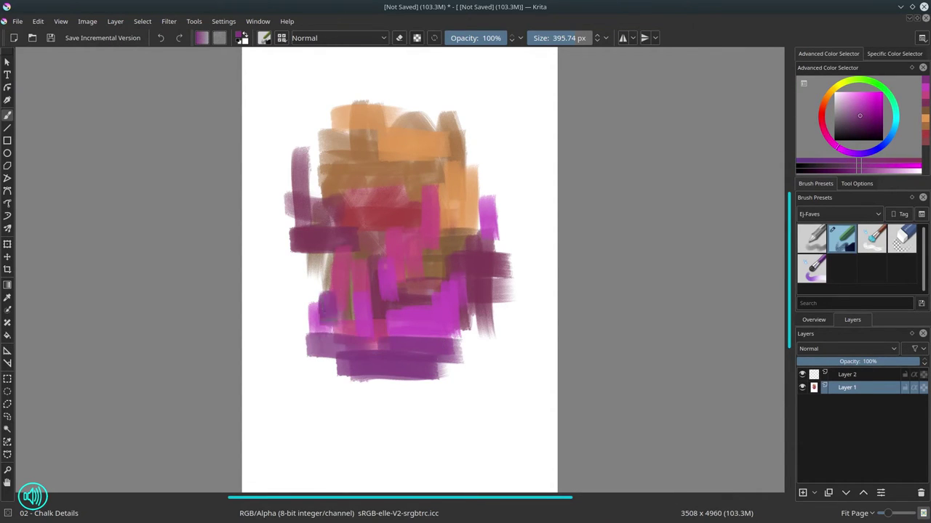
# - Extend the dark purple up the patch's left side and onto its lower right corner
pyautogui.moveTo(324, 264)
pyautogui.mouseDown()
pyautogui.moveTo(327, 290)
pyautogui.moveTo(298, 304)
pyautogui.mouseUp()
pyautogui.moveTo(323, 191); pyautogui.dragTo(321, 221)
pyautogui.moveTo(340, 215); pyautogui.dragTo(342, 239)
pyautogui.moveTo(466, 309); pyautogui.dragTo(467, 325)
pyautogui.moveTo(480, 310); pyautogui.dragTo(480, 318)
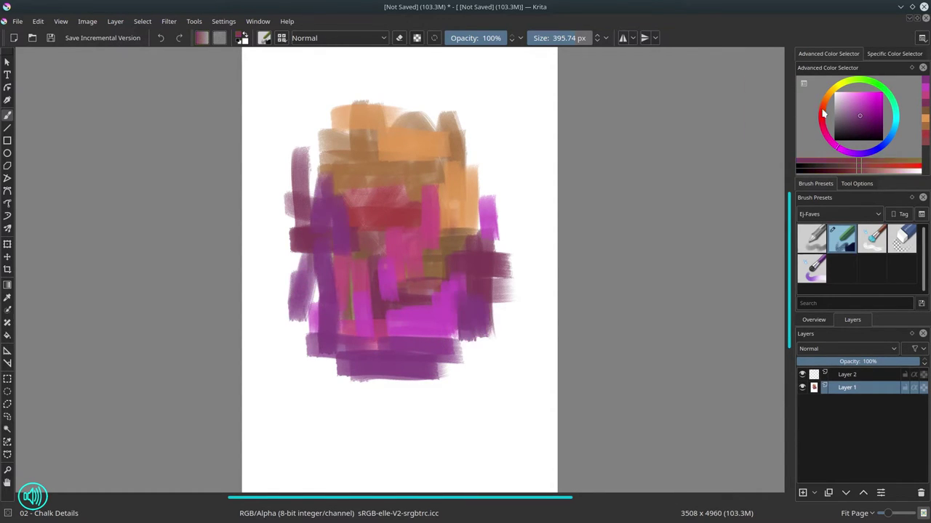
# - Add short vertical reddish-brown strokes across the centre of the patch
pyautogui.click(822, 109)
pyautogui.moveTo(373, 267); pyautogui.dragTo(373, 305)
pyautogui.moveTo(346, 257); pyautogui.dragTo(346, 292)
pyautogui.moveTo(439, 263); pyautogui.dragTo(438, 293)
# - Paint vivid red-orange strokes across the patch's centre and up into the orange area
pyautogui.click(861, 99)
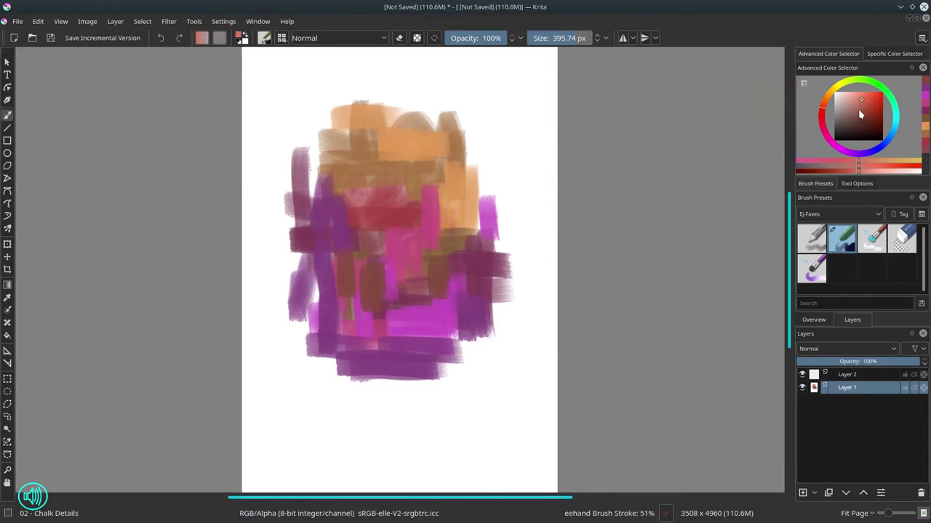
pyautogui.click(870, 99)
pyautogui.moveTo(426, 256); pyautogui.dragTo(462, 251)
pyautogui.moveTo(399, 282); pyautogui.dragTo(437, 275)
pyautogui.moveTo(359, 307); pyautogui.dragTo(400, 298)
pyautogui.moveTo(357, 234); pyautogui.dragTo(358, 269)
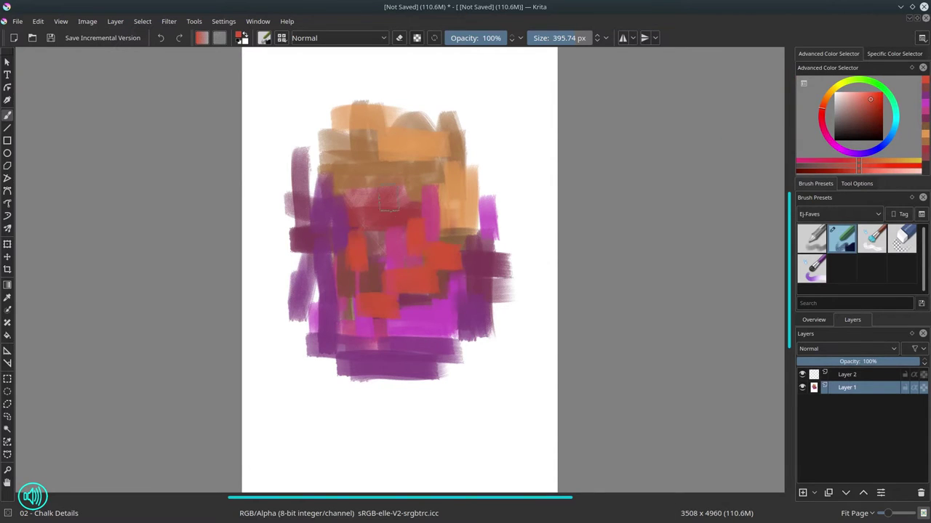
pyautogui.moveTo(370, 202); pyautogui.dragTo(370, 171)
pyautogui.moveTo(405, 198); pyautogui.dragTo(406, 159)
# - Blend the orange, red and purple strokes in the upper part with the Blender Textured Soft brush at 253.17 px
pyautogui.press('.')
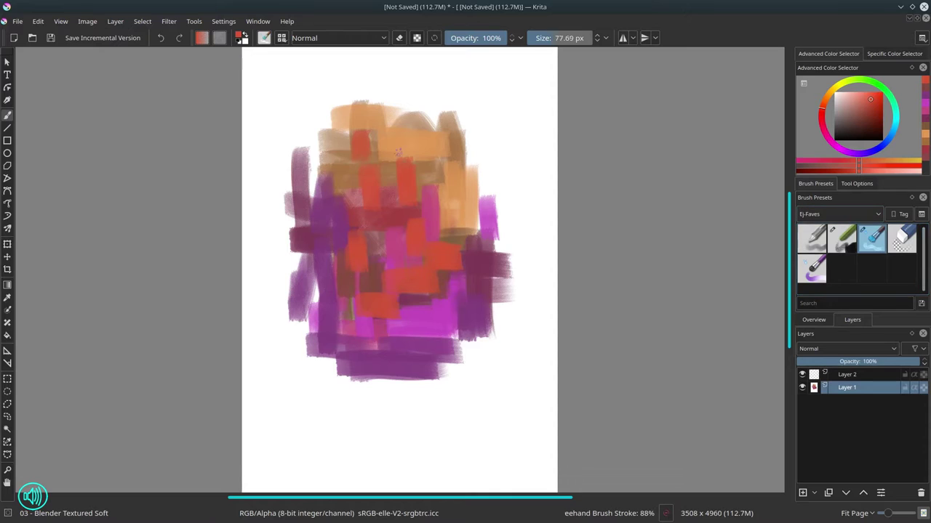
pyautogui.moveTo(327, 134); pyautogui.dragTo(367, 135)
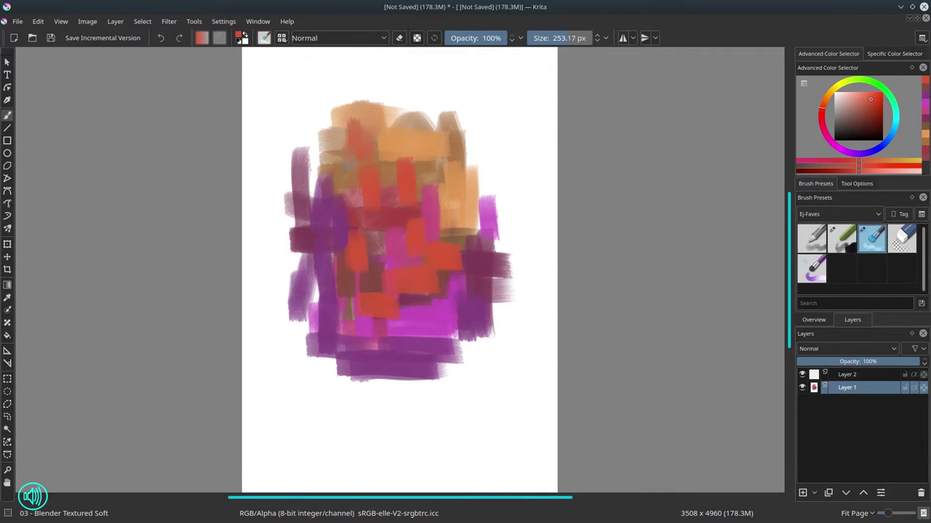
pyautogui.moveTo(322, 158)
pyautogui.mouseDown()
pyautogui.moveTo(393, 157)
pyautogui.moveTo(440, 110)
pyautogui.mouseUp()
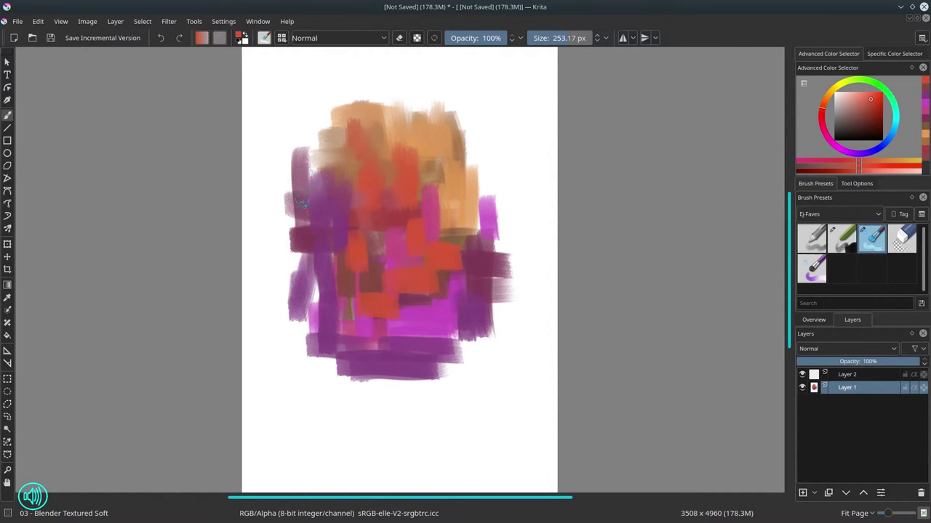
pyautogui.moveTo(311, 165); pyautogui.dragTo(303, 195)
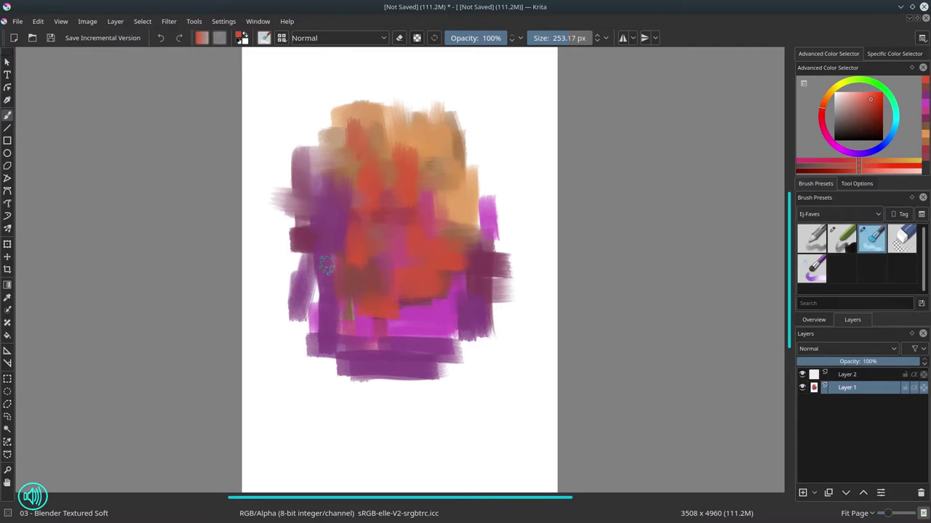
# - Blend the patch's lower left and right sides and feather its lower edge into the white page
pyautogui.moveTo(300, 233)
pyautogui.mouseDown()
pyautogui.moveTo(299, 290)
pyautogui.moveTo(317, 314)
pyautogui.moveTo(305, 336)
pyautogui.mouseUp()
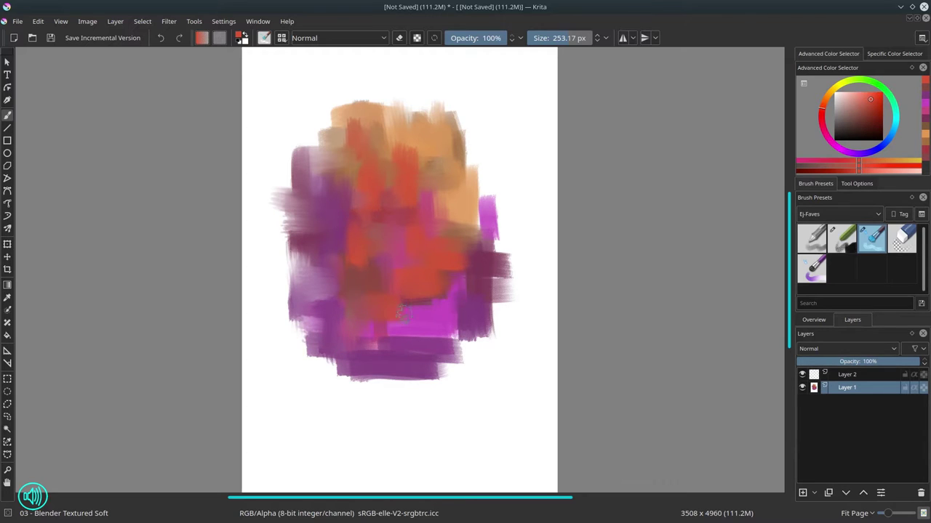
pyautogui.moveTo(473, 269)
pyautogui.mouseDown()
pyautogui.moveTo(519, 254)
pyautogui.moveTo(502, 233)
pyautogui.moveTo(494, 343)
pyautogui.mouseUp()
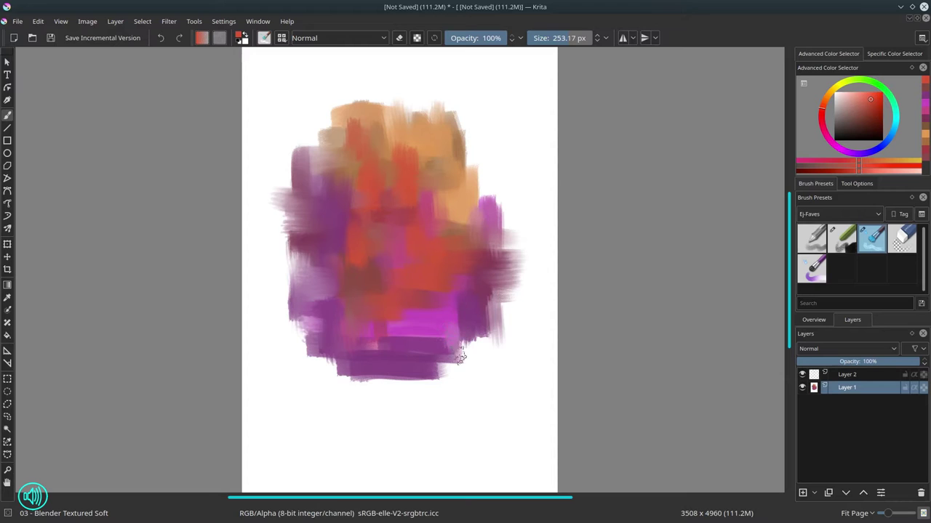
pyautogui.moveTo(419, 340); pyautogui.dragTo(391, 350)
pyautogui.moveTo(340, 370)
pyautogui.mouseDown()
pyautogui.moveTo(436, 380)
pyautogui.moveTo(364, 392)
pyautogui.mouseUp()
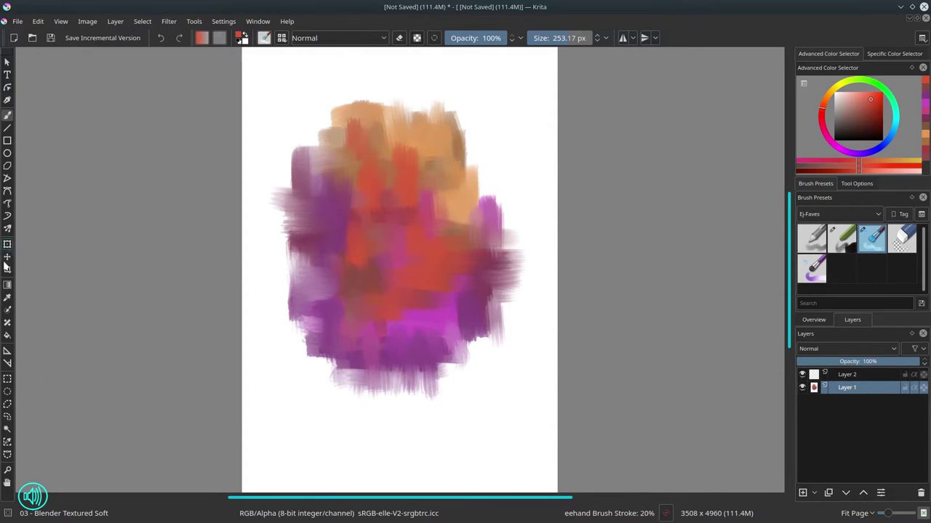
# - Make a rectangular selection around the whole painted patch
pyautogui.moveTo(538, 425); pyautogui.dragTo(253, 82)
pyautogui.moveTo(537, 424); pyautogui.dragTo(259, 84)
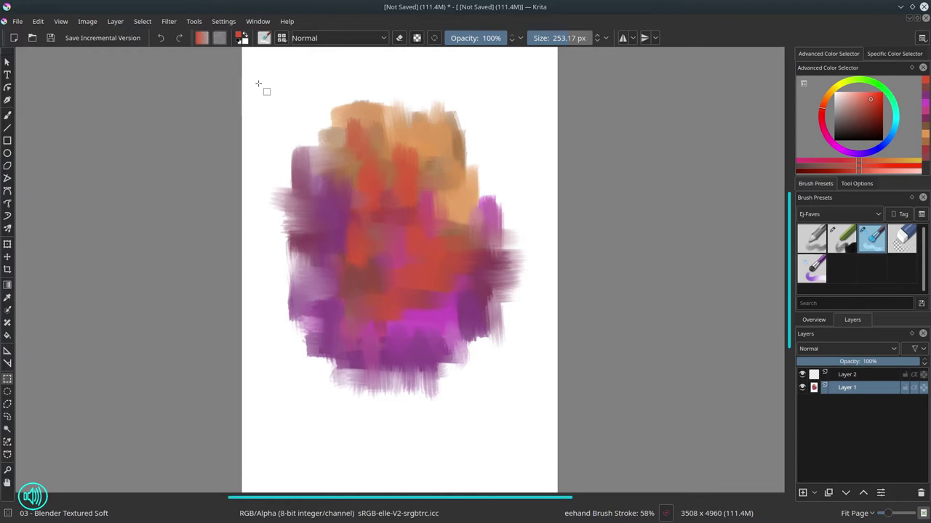
# - Start saving the document under a new name and browse to the folder 2018-DIPE-2D - Daily Sketch Group
pyautogui.click(17, 21)
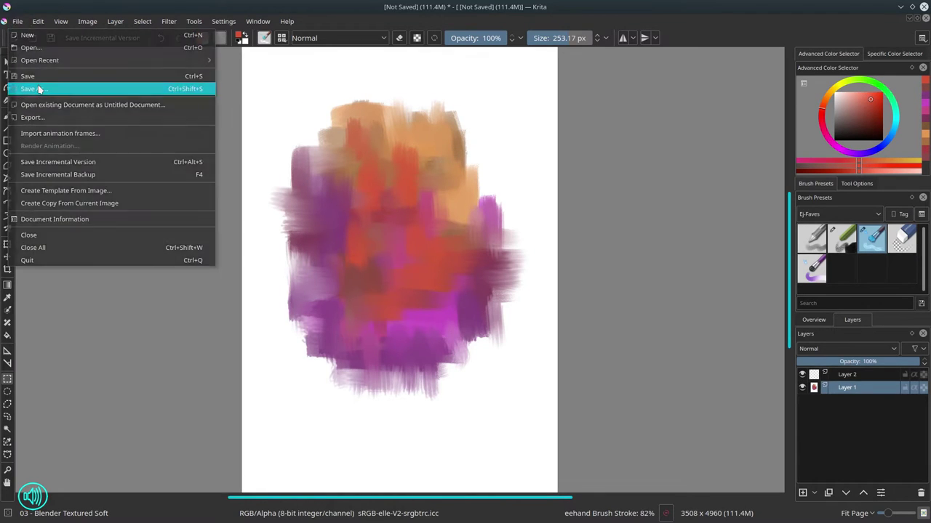
pyautogui.click(37, 90)
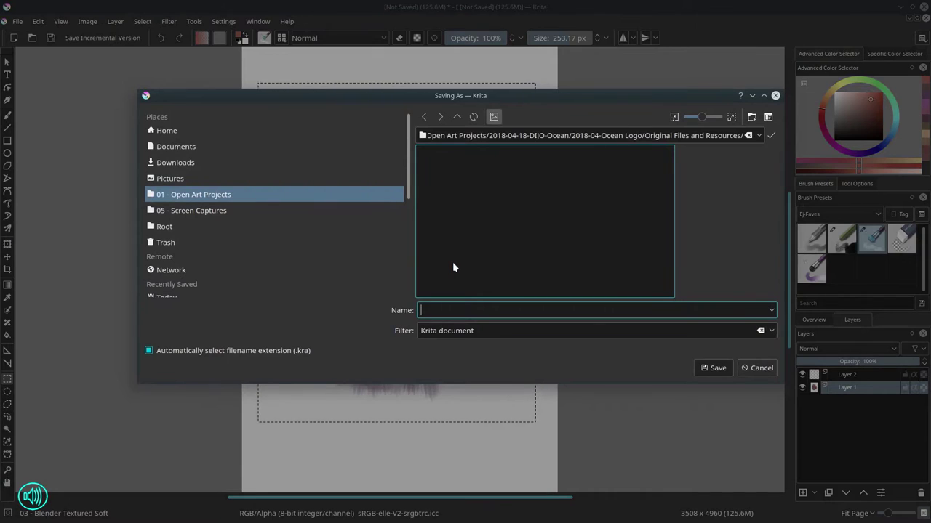
pyautogui.click(457, 117)
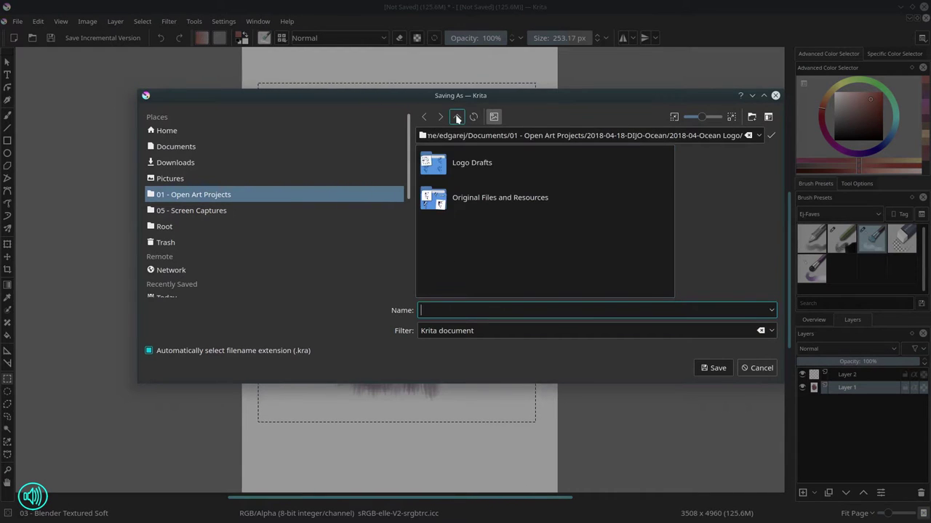
pyautogui.click(456, 117)
pyautogui.click(457, 117)
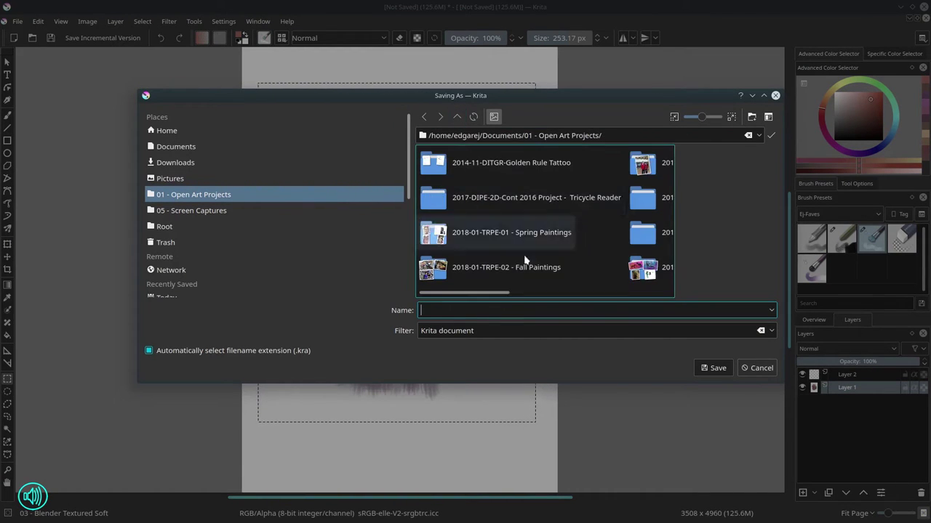
pyautogui.moveTo(575, 294)
pyautogui.mouseDown()
pyautogui.moveTo(637, 298)
pyautogui.moveTo(570, 293)
pyautogui.mouseUp()
pyautogui.doubleClick(553, 267)
# - Paste the file name 2018-05-08-DSG2625-Creature-Flying-Fish-Dragonfly and save it as a Krita document
pyautogui.rightClick(474, 310)
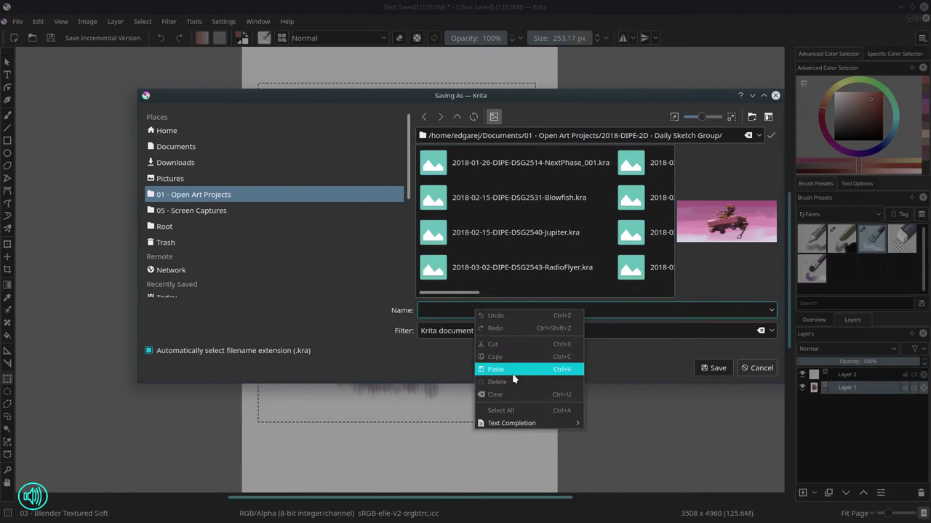
pyautogui.click(512, 373)
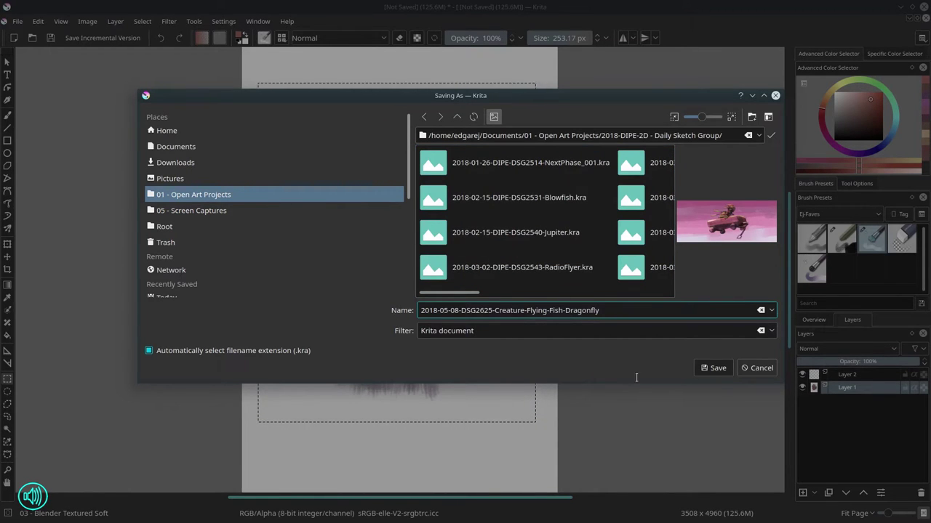
pyautogui.click(716, 369)
# - Scale up the selected patch on Layer 1 until it fills the page width, apply the transform and deselect
pyautogui.hotkey('ctrl', 't')
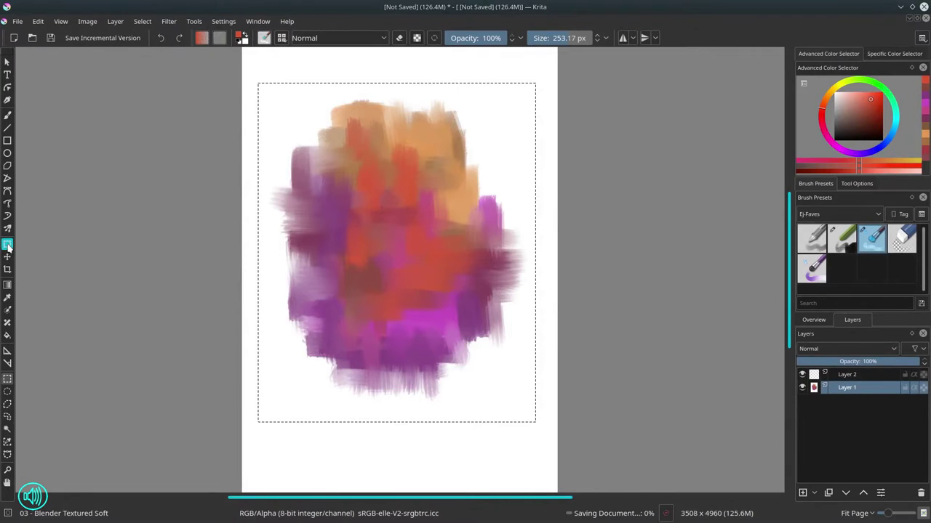
pyautogui.moveTo(535, 422); pyautogui.dragTo(609, 511)
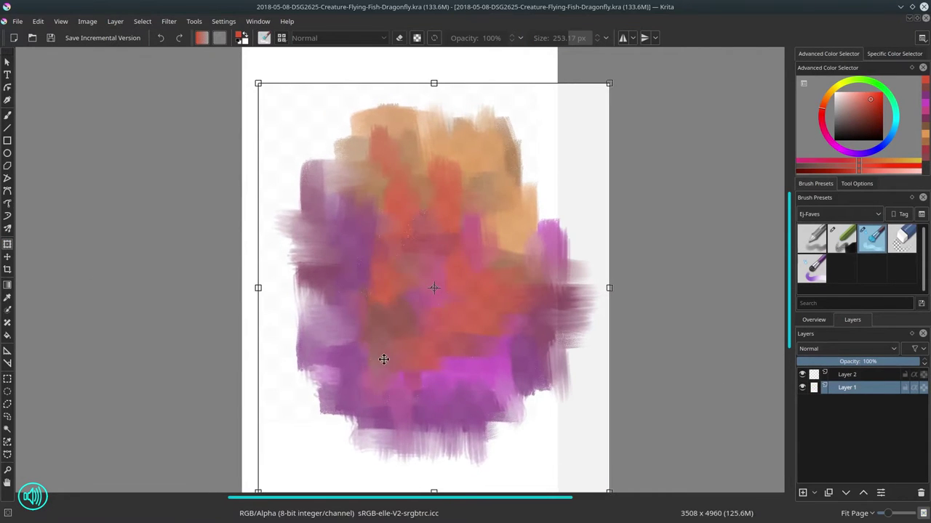
pyautogui.moveTo(258, 288); pyautogui.dragTo(209, 288)
pyautogui.moveTo(409, 83); pyautogui.dragTo(410, 53)
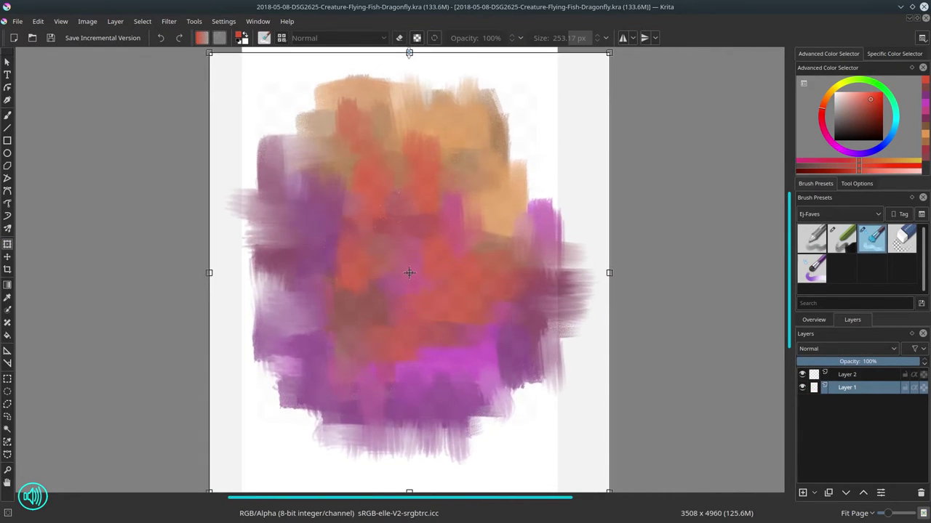
pyautogui.press('Return')
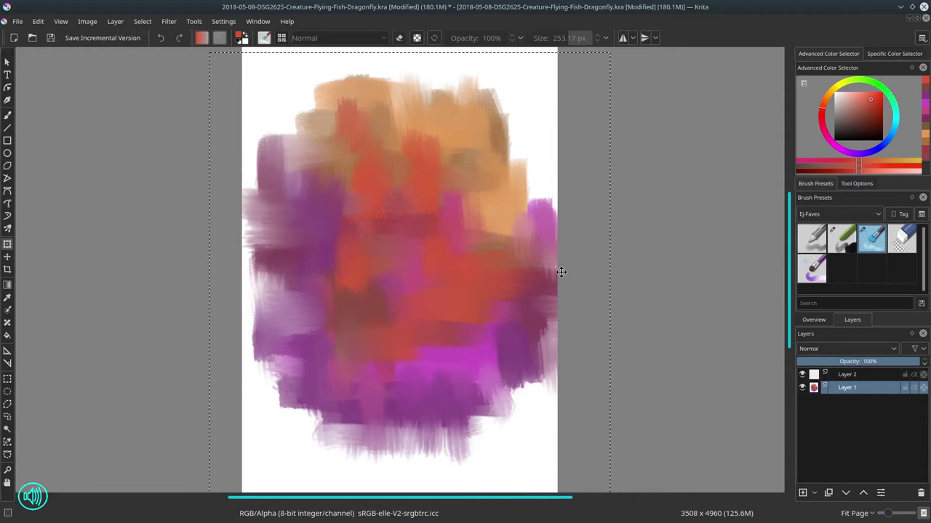
pyautogui.click(142, 21)
pyautogui.click(156, 55)
# - Prepare the Chalk Details brush with a dark brown colour on Layer 2, close up on the painting's centre
pyautogui.click(847, 374)
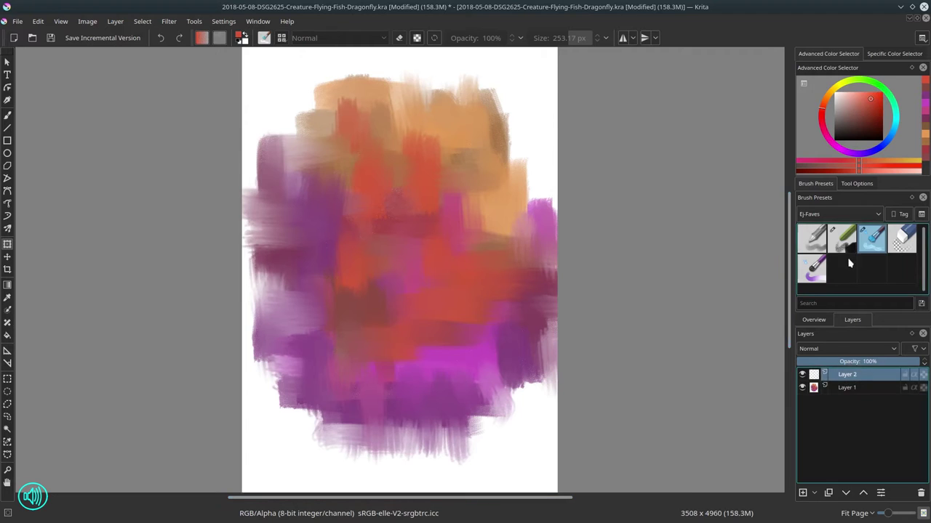
pyautogui.click(842, 238)
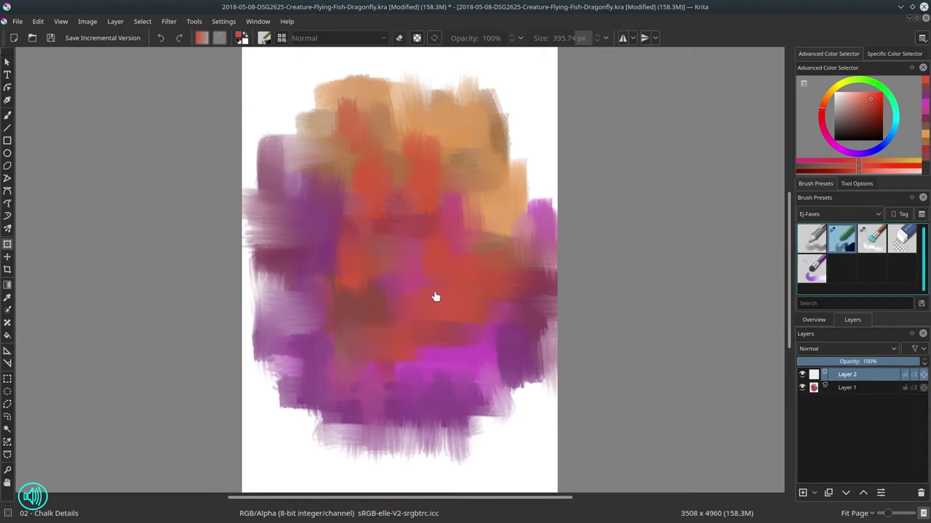
pyautogui.click(836, 165)
pyautogui.scroll(8, 412, 250)
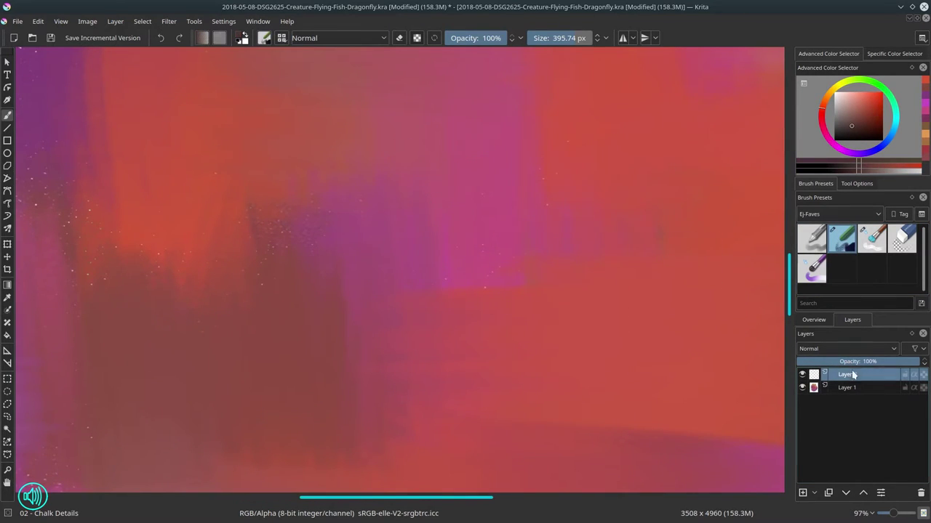
# - Smooth the speckles out of the Layer 1 background with the Blender Textured Soft brush, then lock the layer
pyautogui.click(847, 388)
pyautogui.click(872, 238)
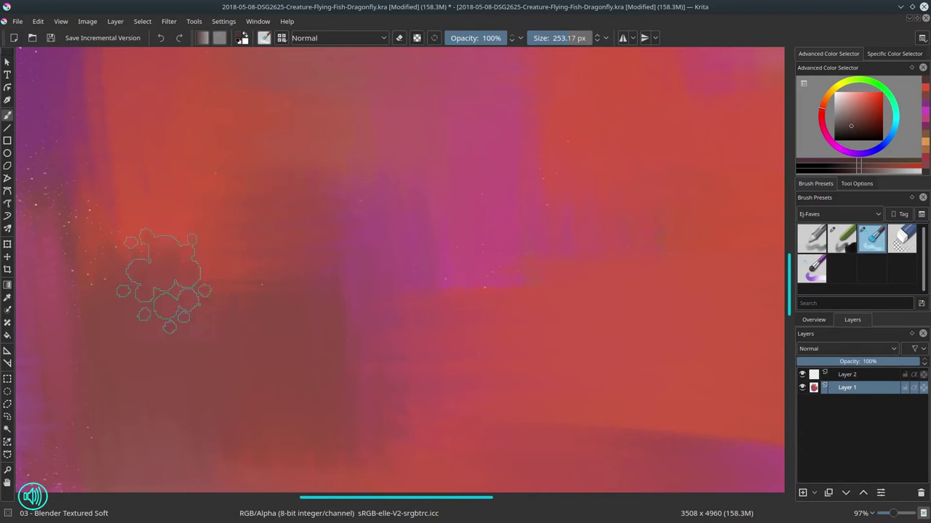
pyautogui.moveTo(164, 281)
pyautogui.mouseDown()
pyautogui.moveTo(81, 254)
pyautogui.moveTo(92, 298)
pyautogui.moveTo(65, 460)
pyautogui.mouseUp()
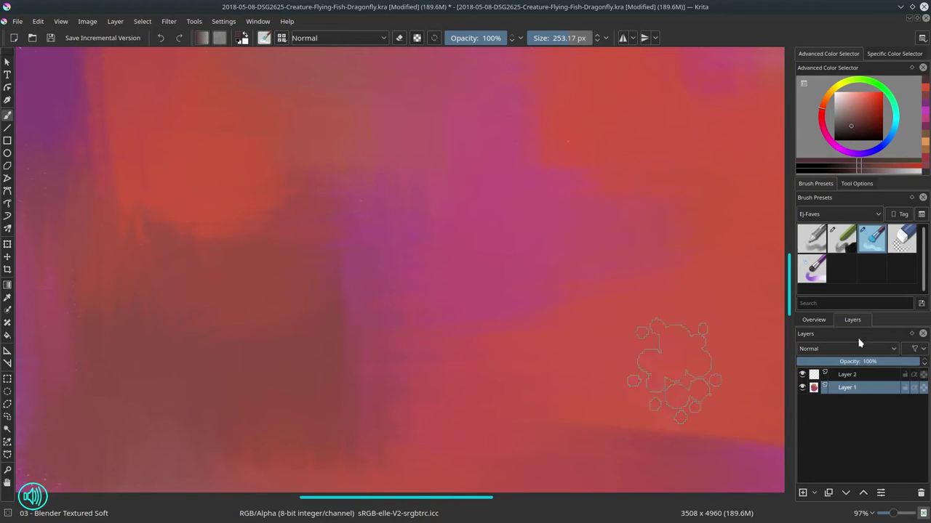
pyautogui.click(906, 389)
# - Block in the creature's head, chest and front leg on Layer 2 in dark brown with the Chalk Details brush
pyautogui.click(863, 374)
pyautogui.click(842, 240)
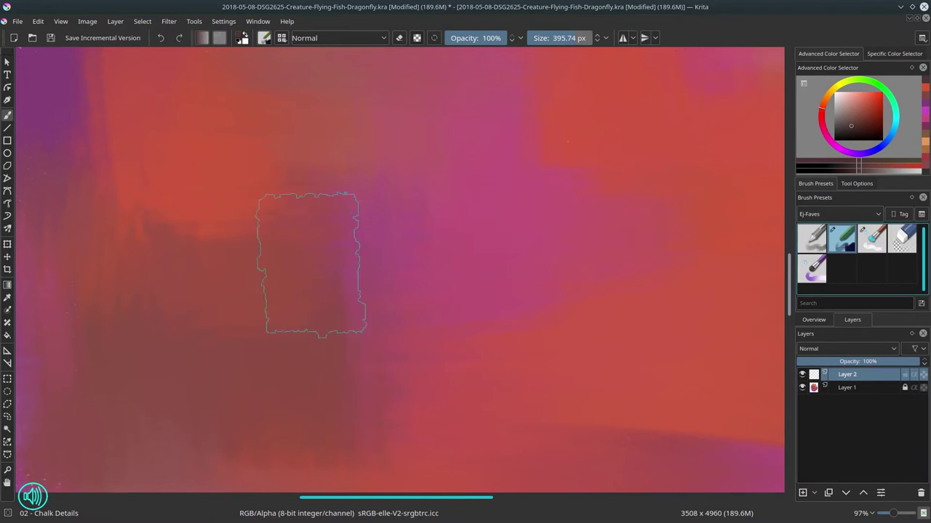
pyautogui.moveTo(355, 260); pyautogui.dragTo(240, 260)
pyautogui.moveTo(355, 229); pyautogui.dragTo(346, 230)
pyautogui.moveTo(311, 221)
pyautogui.mouseDown()
pyautogui.moveTo(357, 203)
pyautogui.moveTo(346, 185)
pyautogui.mouseUp()
pyautogui.moveTo(271, 208); pyautogui.dragTo(325, 246)
pyautogui.moveTo(304, 207)
pyautogui.mouseDown()
pyautogui.moveTo(251, 195)
pyautogui.moveTo(333, 186)
pyautogui.moveTo(368, 260)
pyautogui.moveTo(360, 212)
pyautogui.moveTo(413, 198)
pyautogui.moveTo(378, 137)
pyautogui.moveTo(398, 215)
pyautogui.moveTo(389, 256)
pyautogui.moveTo(357, 270)
pyautogui.moveTo(399, 333)
pyautogui.moveTo(407, 399)
pyautogui.mouseUp()
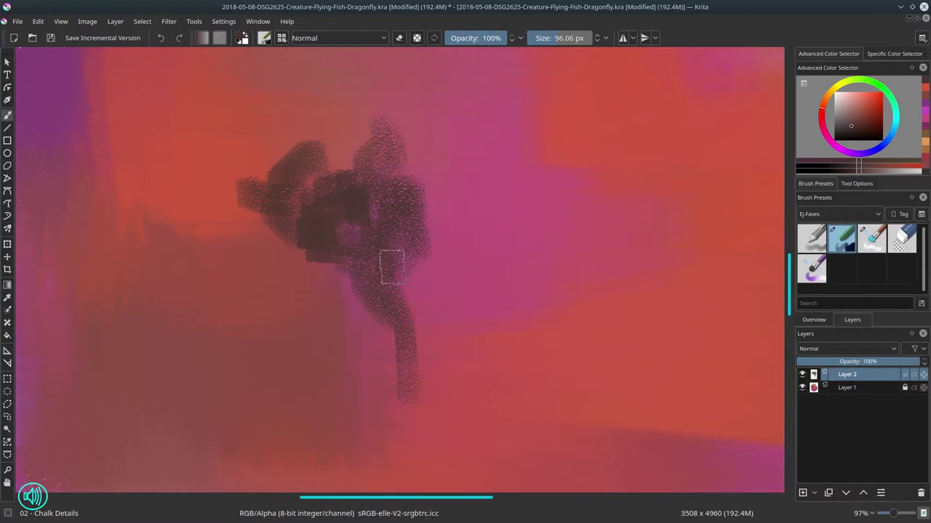
# - Paint the creature's second leg and its long curved body ending in an upturned tail
pyautogui.moveTo(422, 279)
pyautogui.mouseDown()
pyautogui.moveTo(483, 373)
pyautogui.moveTo(426, 245)
pyautogui.moveTo(429, 211)
pyautogui.moveTo(618, 288)
pyautogui.mouseUp()
pyautogui.moveTo(436, 211)
pyautogui.mouseDown()
pyautogui.moveTo(582, 320)
pyautogui.moveTo(633, 320)
pyautogui.moveTo(678, 280)
pyautogui.moveTo(687, 292)
pyautogui.mouseUp()
pyautogui.moveTo(604, 298); pyautogui.dragTo(580, 320)
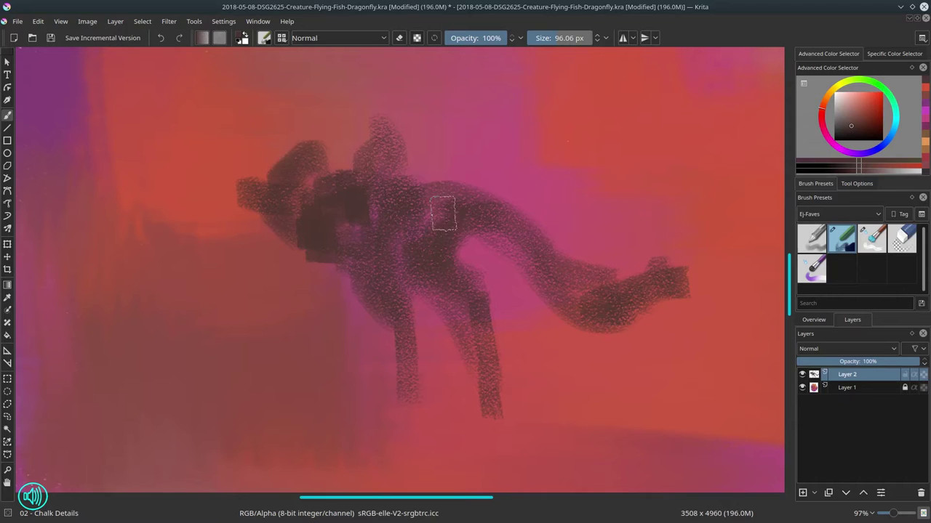
# - Draw two long narrow wings sweeping back from the shoulders and pointed antennae on the head with a thinner chalk brush
pyautogui.moveTo(386, 215)
pyautogui.mouseDown()
pyautogui.moveTo(618, 146)
pyautogui.moveTo(681, 119)
pyautogui.moveTo(701, 99)
pyautogui.mouseUp()
pyautogui.moveTo(700, 99)
pyautogui.mouseDown()
pyautogui.moveTo(645, 137)
pyautogui.moveTo(719, 125)
pyautogui.mouseUp()
pyautogui.moveTo(391, 206); pyautogui.dragTo(730, 181)
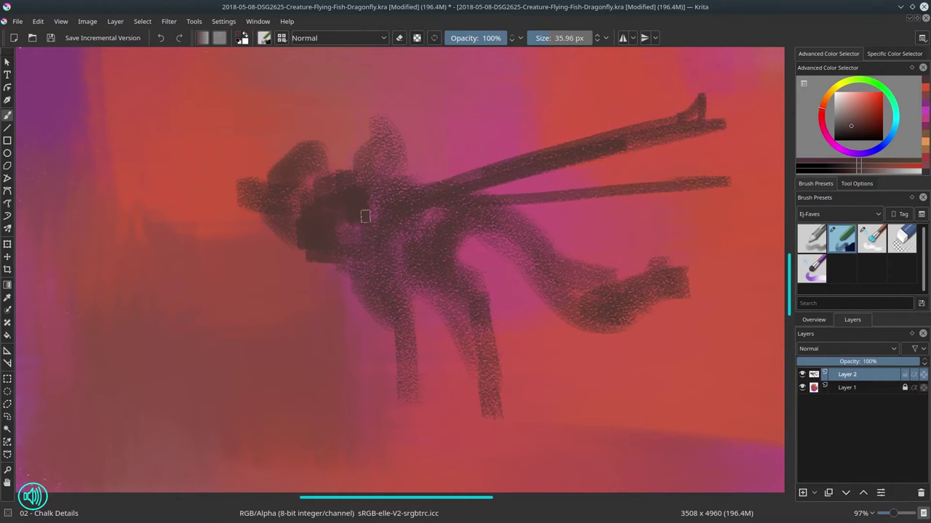
pyautogui.moveTo(273, 186)
pyautogui.mouseDown()
pyautogui.moveTo(235, 160)
pyautogui.moveTo(198, 110)
pyautogui.mouseUp()
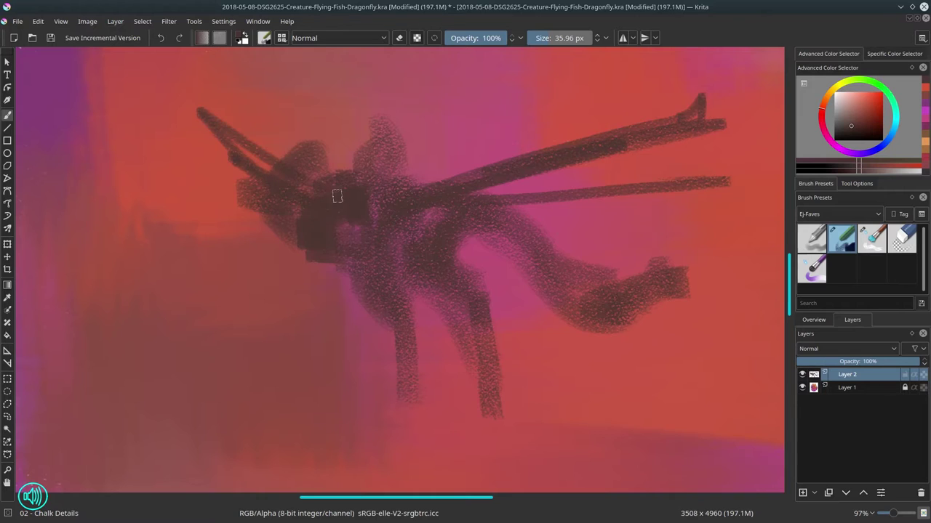
pyautogui.moveTo(339, 178); pyautogui.dragTo(308, 107)
pyautogui.moveTo(445, 185)
pyautogui.mouseDown()
pyautogui.moveTo(615, 113)
pyautogui.moveTo(640, 122)
pyautogui.mouseUp()
# - Stamp reddish-brown texture at the wing base with the Shapes Mecha brush from the Nature-Speed-Paint set in Multiply mode
pyautogui.click(840, 214)
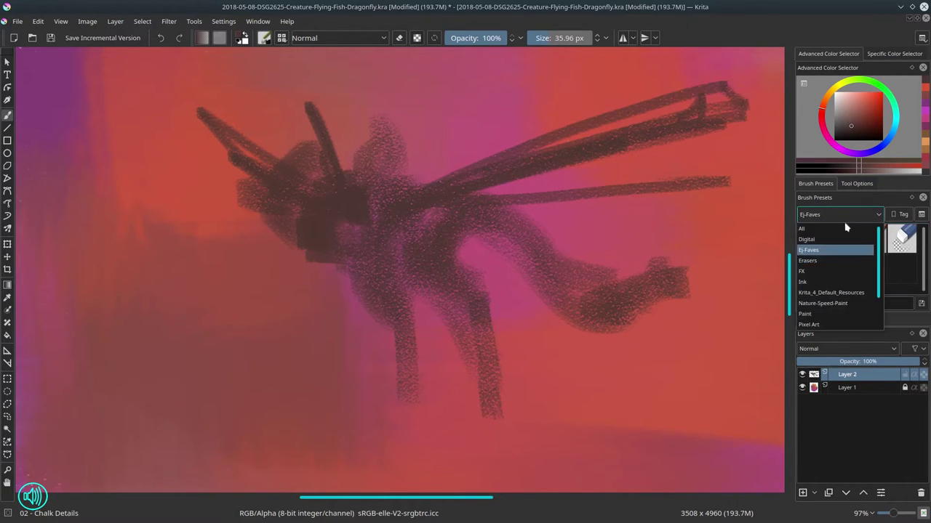
pyautogui.click(828, 304)
pyautogui.click(806, 231)
pyautogui.click(860, 115)
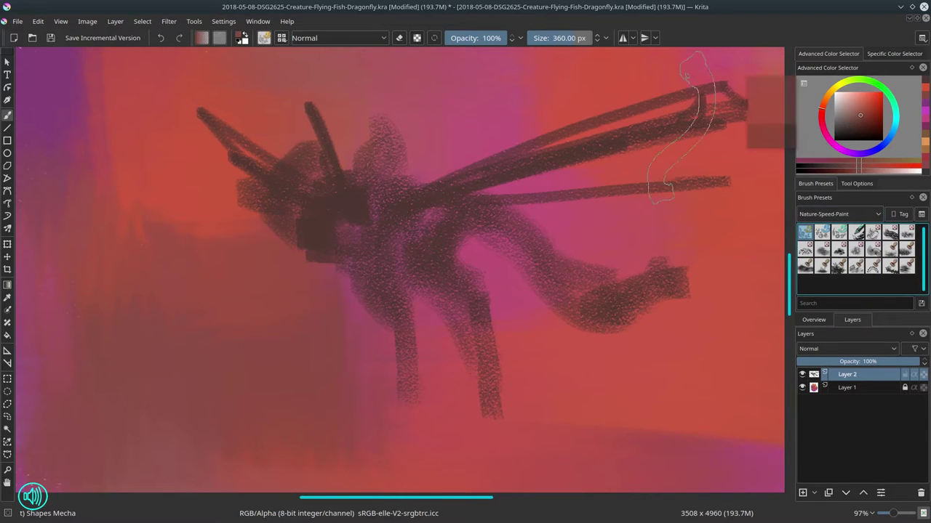
pyautogui.click(339, 38)
pyautogui.click(322, 136)
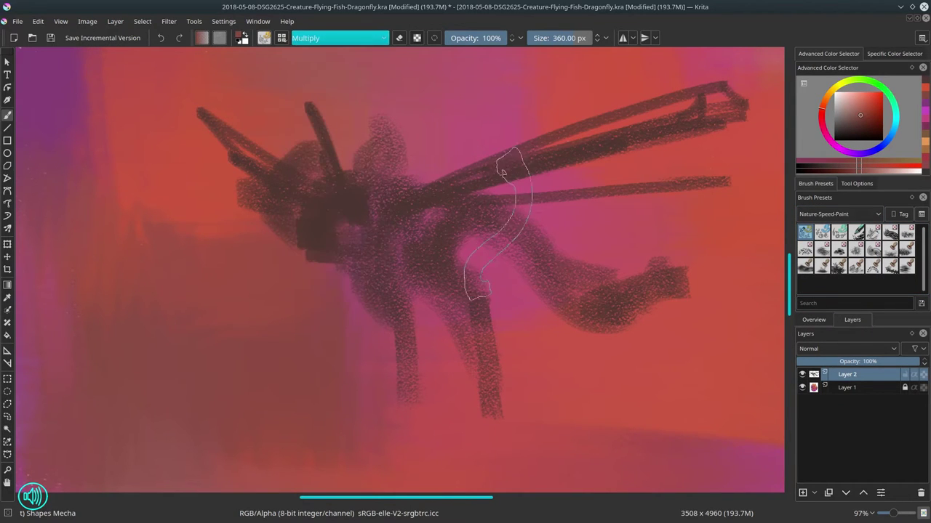
pyautogui.moveTo(497, 224)
pyautogui.mouseDown()
pyautogui.moveTo(437, 170)
pyautogui.moveTo(495, 177)
pyautogui.moveTo(461, 183)
pyautogui.mouseUp()
# - Texture the wings, tail, legs and head with light green Shapes Mecha strokes
pyautogui.click(881, 146)
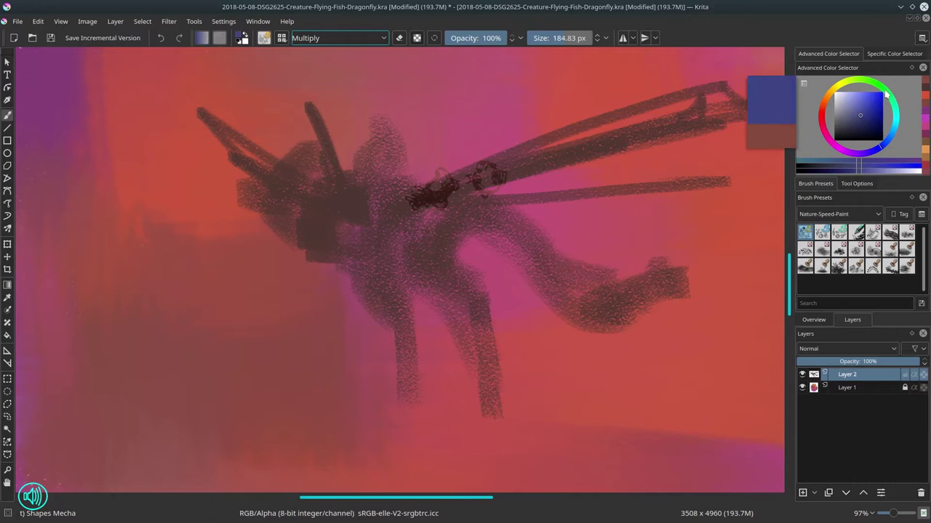
pyautogui.click(885, 89)
pyautogui.click(857, 106)
pyautogui.moveTo(571, 131)
pyautogui.mouseDown()
pyautogui.moveTo(445, 198)
pyautogui.moveTo(473, 214)
pyautogui.moveTo(442, 213)
pyautogui.moveTo(541, 213)
pyautogui.moveTo(632, 198)
pyautogui.moveTo(483, 217)
pyautogui.moveTo(548, 273)
pyautogui.moveTo(548, 285)
pyautogui.moveTo(654, 300)
pyautogui.moveTo(446, 273)
pyautogui.moveTo(447, 262)
pyautogui.moveTo(425, 262)
pyautogui.moveTo(454, 293)
pyautogui.moveTo(398, 239)
pyautogui.moveTo(406, 292)
pyautogui.moveTo(406, 277)
pyautogui.moveTo(329, 218)
pyautogui.moveTo(389, 217)
pyautogui.moveTo(256, 171)
pyautogui.moveTo(253, 156)
pyautogui.moveTo(352, 197)
pyautogui.moveTo(288, 205)
pyautogui.mouseUp()
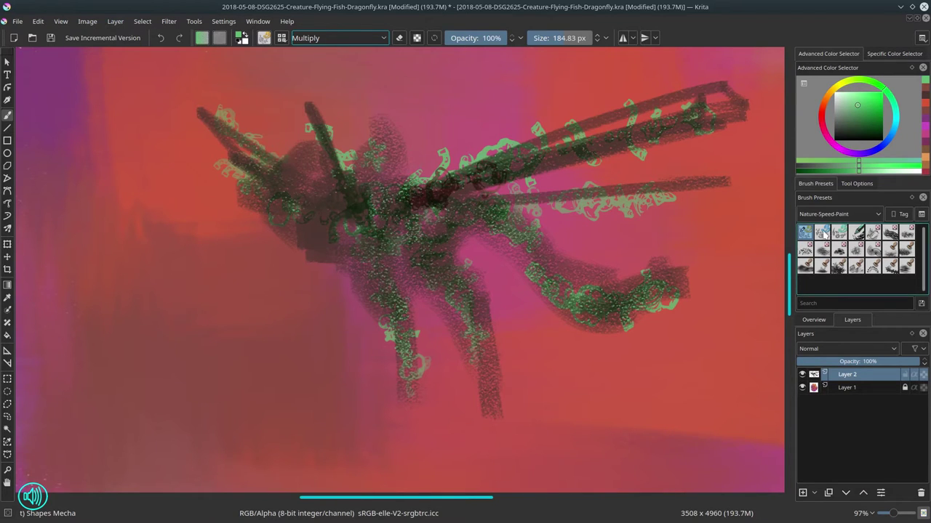
# - Build up green texture over the head, body, upper wing, tail and legs with the Shapes Rounded brush in Multiply mode
pyautogui.click(821, 231)
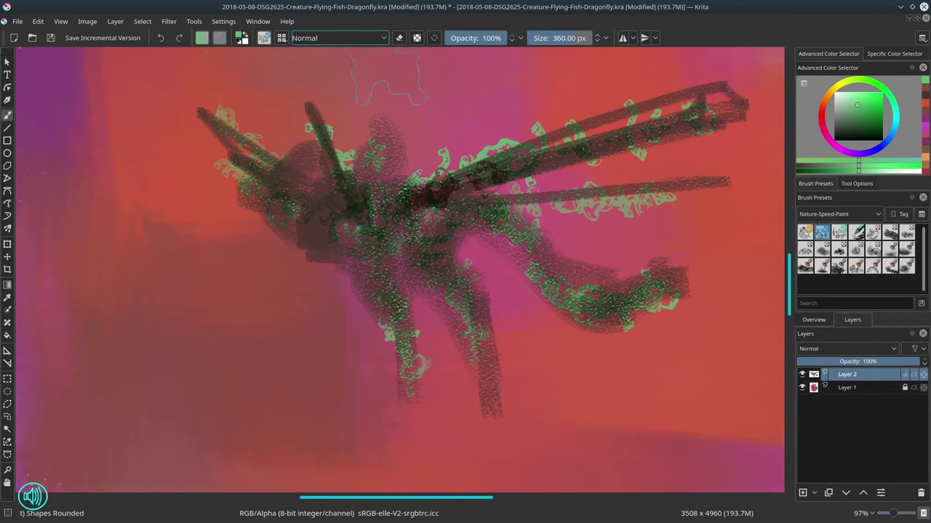
pyautogui.click(338, 37)
pyautogui.click(326, 137)
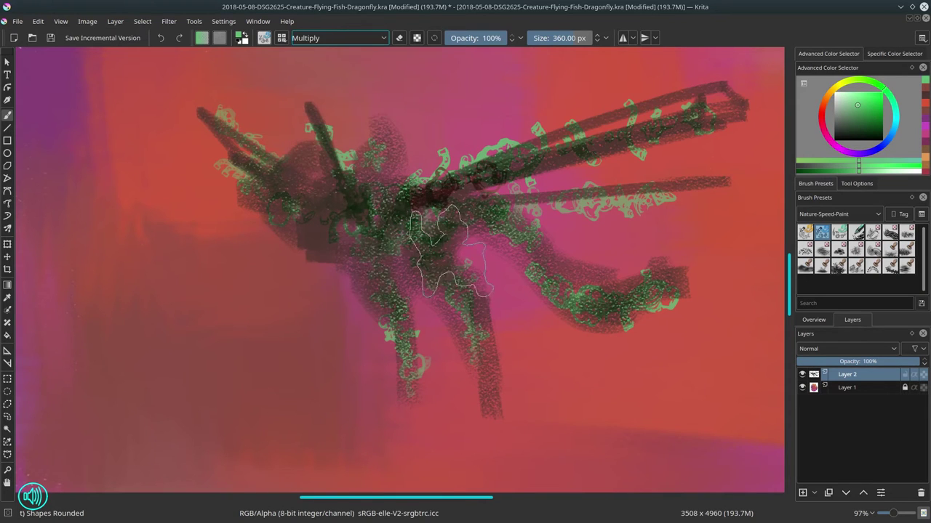
pyautogui.moveTo(444, 247)
pyautogui.mouseDown()
pyautogui.moveTo(393, 244)
pyautogui.moveTo(407, 244)
pyautogui.mouseUp()
pyautogui.moveTo(318, 241); pyautogui.dragTo(386, 214)
pyautogui.moveTo(293, 179)
pyautogui.mouseDown()
pyautogui.moveTo(334, 202)
pyautogui.moveTo(305, 186)
pyautogui.mouseUp()
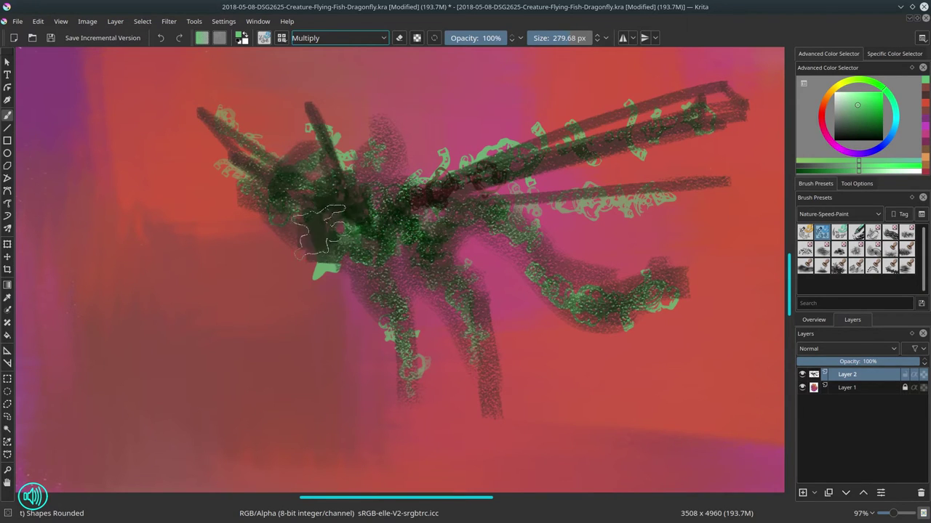
pyautogui.moveTo(322, 228); pyautogui.dragTo(586, 154)
pyautogui.moveTo(509, 244); pyautogui.dragTo(607, 306)
pyautogui.moveTo(378, 254); pyautogui.dragTo(480, 356)
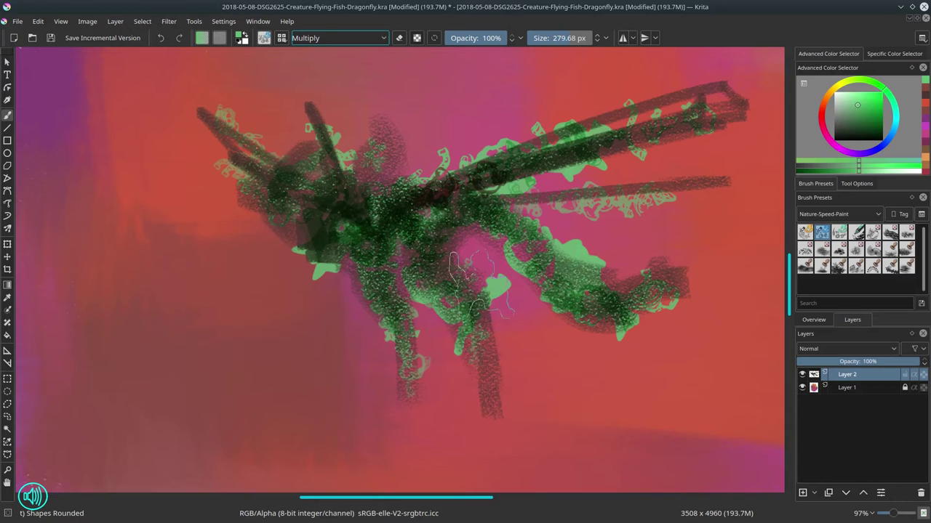
# - Add teal strokes over the wings, tail, legs and head with the Shapes Square brush in Overlay mode
pyautogui.click(856, 232)
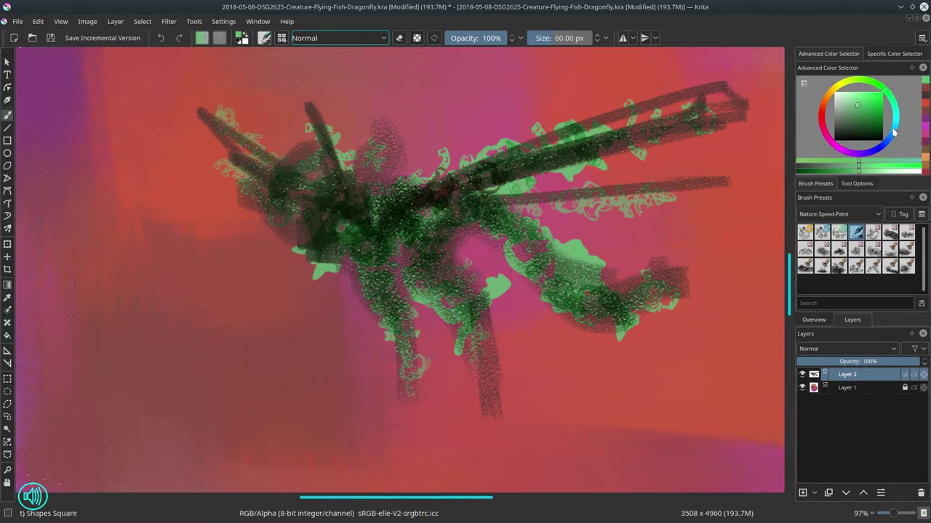
pyautogui.moveTo(411, 218)
pyautogui.mouseDown()
pyautogui.moveTo(560, 171)
pyautogui.moveTo(416, 140)
pyautogui.mouseUp()
pyautogui.hotkey('ctrl', 'z')
pyautogui.click(339, 38)
pyautogui.click(319, 134)
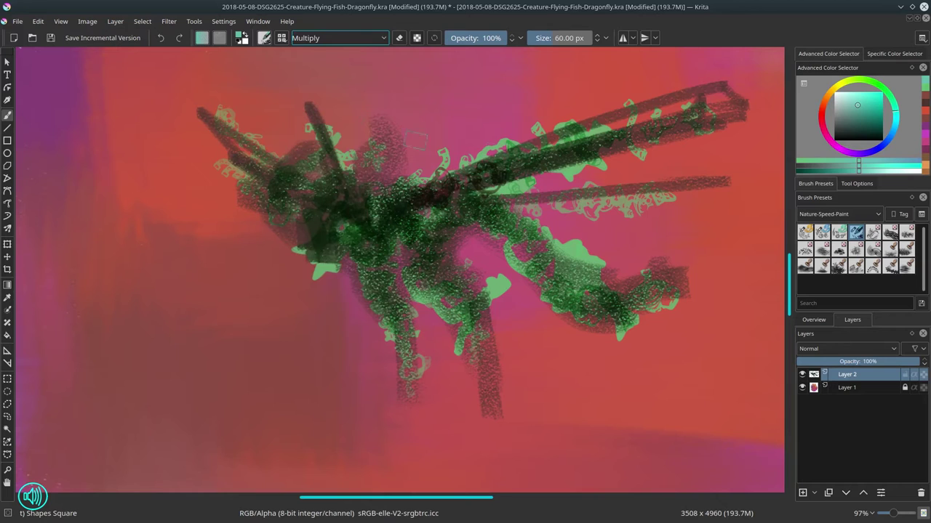
pyautogui.click(385, 40)
pyautogui.click(336, 174)
pyautogui.moveTo(434, 203); pyautogui.dragTo(594, 134)
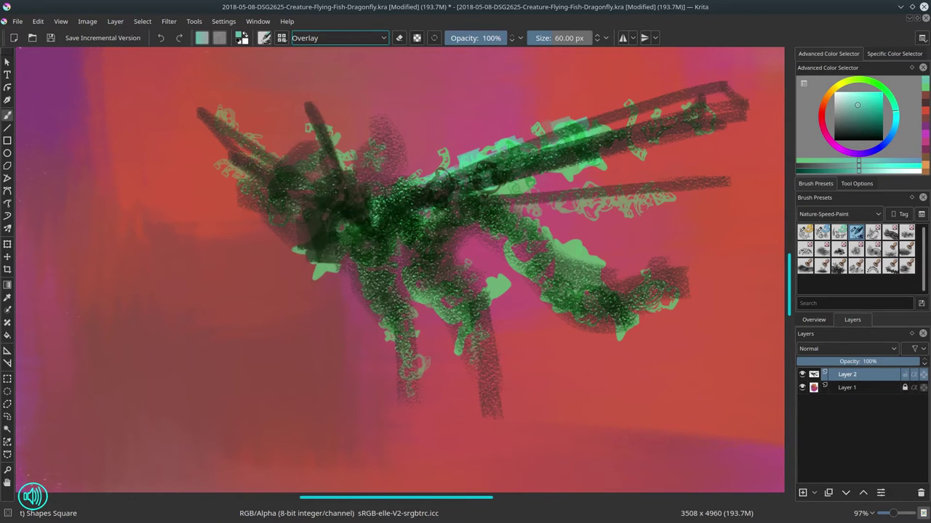
pyautogui.moveTo(680, 175)
pyautogui.mouseDown()
pyautogui.moveTo(483, 204)
pyautogui.moveTo(571, 283)
pyautogui.moveTo(544, 311)
pyautogui.mouseUp()
pyautogui.moveTo(471, 236)
pyautogui.mouseDown()
pyautogui.moveTo(451, 293)
pyautogui.moveTo(507, 343)
pyautogui.mouseUp()
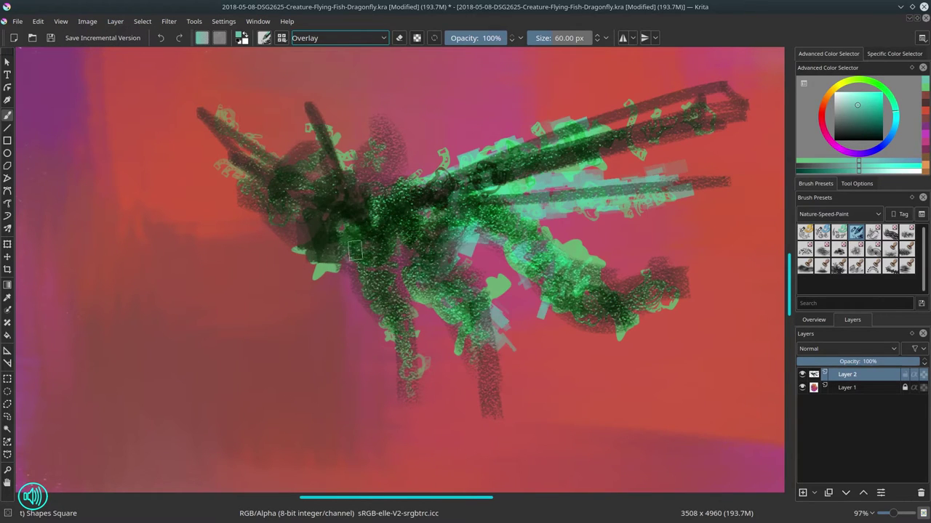
pyautogui.moveTo(354, 251)
pyautogui.mouseDown()
pyautogui.moveTo(319, 217)
pyautogui.moveTo(341, 237)
pyautogui.moveTo(326, 201)
pyautogui.moveTo(265, 177)
pyautogui.moveTo(339, 179)
pyautogui.moveTo(363, 196)
pyautogui.mouseUp()
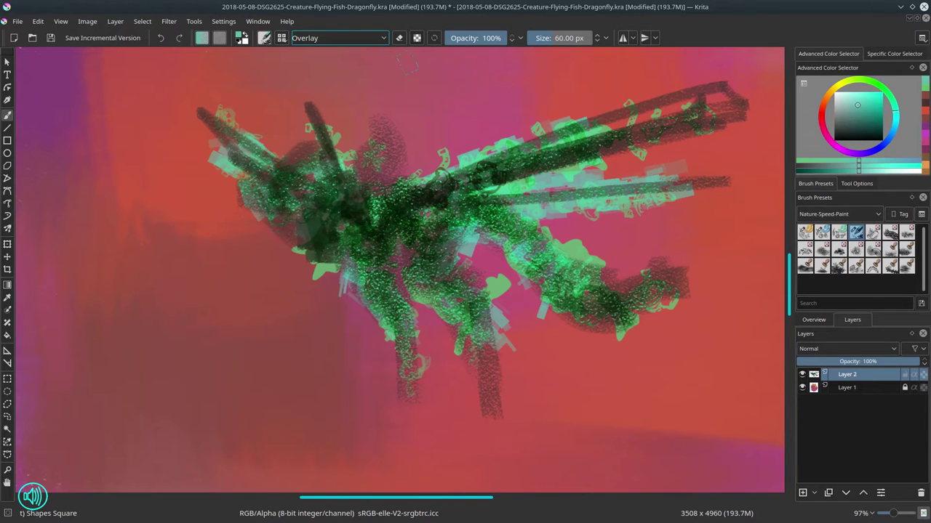
# - Shade the legs, tail, lower wing base and underside of the head with blue Shapes Square strokes in Multiply mode
pyautogui.click(364, 38)
pyautogui.click(320, 136)
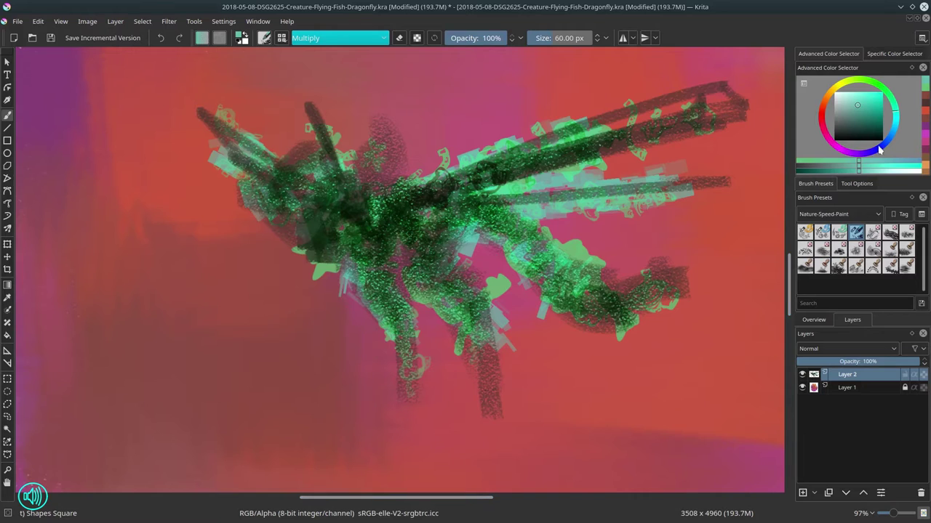
pyautogui.click(878, 149)
pyautogui.moveTo(422, 299); pyautogui.dragTo(478, 338)
pyautogui.moveTo(378, 335); pyautogui.dragTo(400, 355)
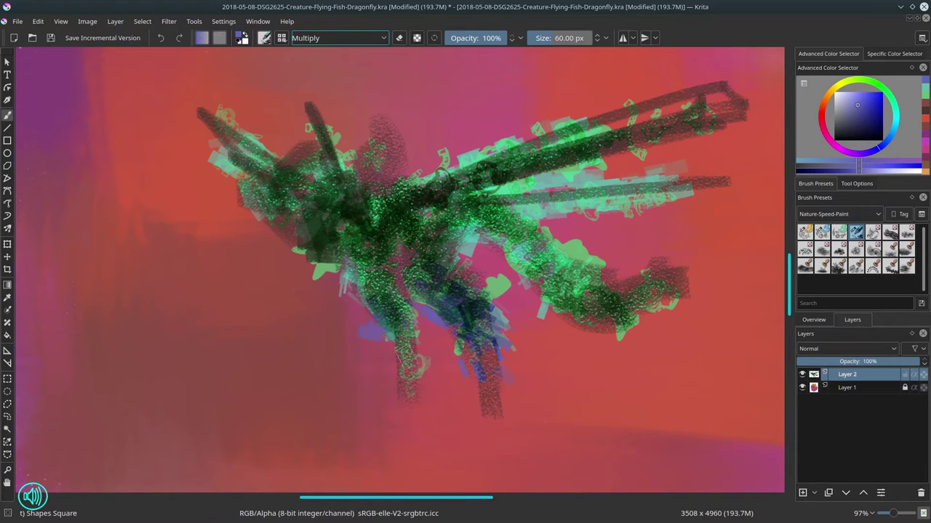
pyautogui.moveTo(461, 234); pyautogui.dragTo(501, 229)
pyautogui.moveTo(513, 261); pyautogui.dragTo(617, 317)
pyautogui.moveTo(419, 222); pyautogui.dragTo(539, 196)
pyautogui.moveTo(378, 238); pyautogui.dragTo(395, 254)
pyautogui.moveTo(361, 245)
pyautogui.mouseDown()
pyautogui.moveTo(353, 274)
pyautogui.moveTo(269, 196)
pyautogui.mouseUp()
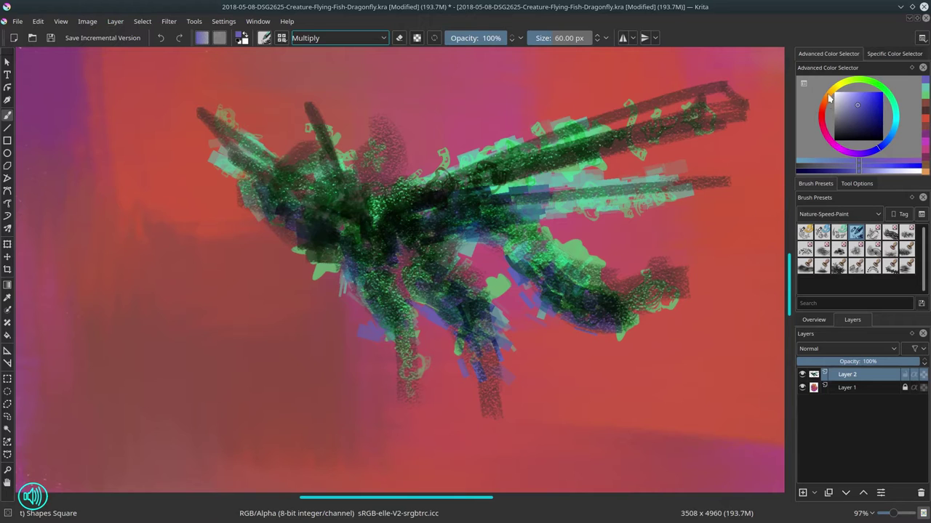
# - Highlight the head and the upper wing with orange Shapes Square strokes in Color Dodge mode
pyautogui.click(829, 100)
pyautogui.click(338, 38)
pyautogui.click(322, 80)
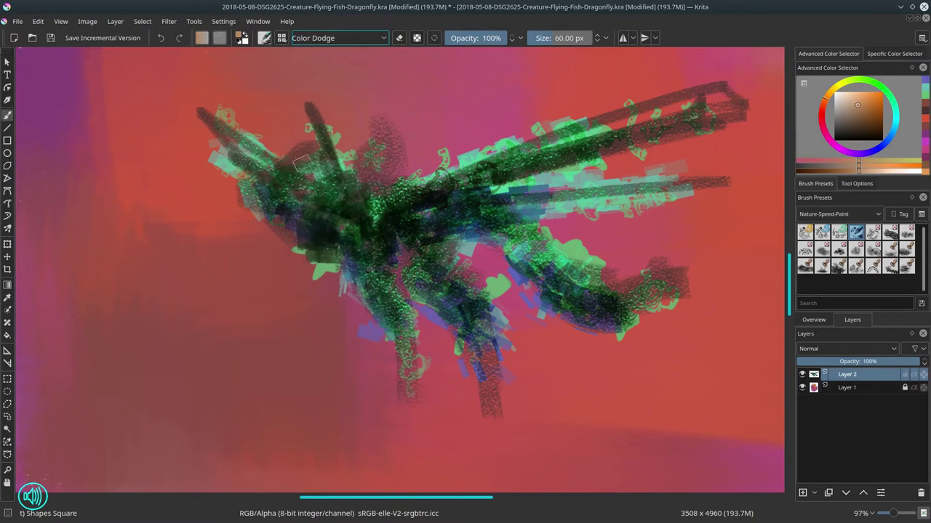
pyautogui.moveTo(301, 164); pyautogui.dragTo(336, 253)
pyautogui.moveTo(448, 205); pyautogui.dragTo(432, 206)
pyautogui.moveTo(373, 205); pyautogui.dragTo(611, 133)
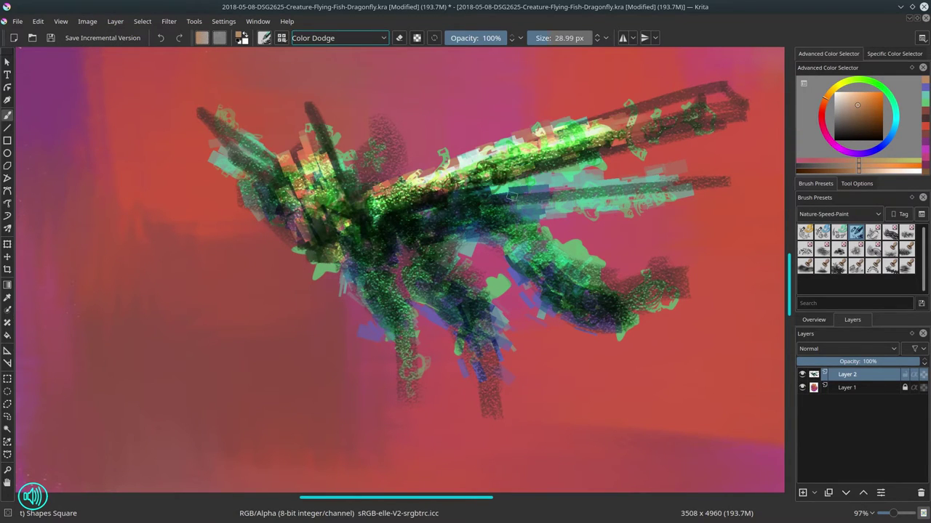
# - Extend the orange Color Dodge highlights along the lower wing, the rear leg, the tail and the front antenna
pyautogui.moveTo(498, 190); pyautogui.dragTo(683, 178)
pyautogui.moveTo(447, 256); pyautogui.dragTo(458, 256)
pyautogui.moveTo(412, 251); pyautogui.dragTo(499, 316)
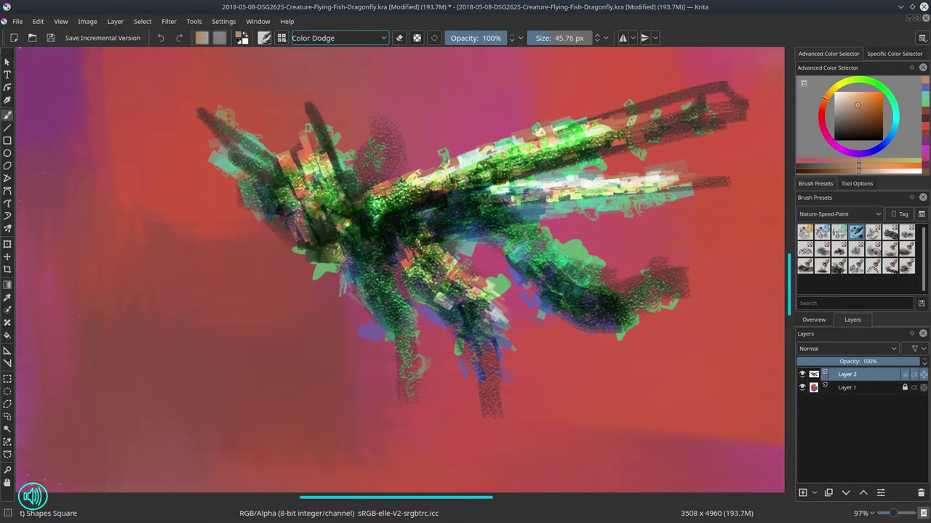
pyautogui.moveTo(525, 229)
pyautogui.mouseDown()
pyautogui.moveTo(611, 295)
pyautogui.moveTo(663, 282)
pyautogui.mouseUp()
pyautogui.moveTo(224, 123); pyautogui.dragTo(284, 171)
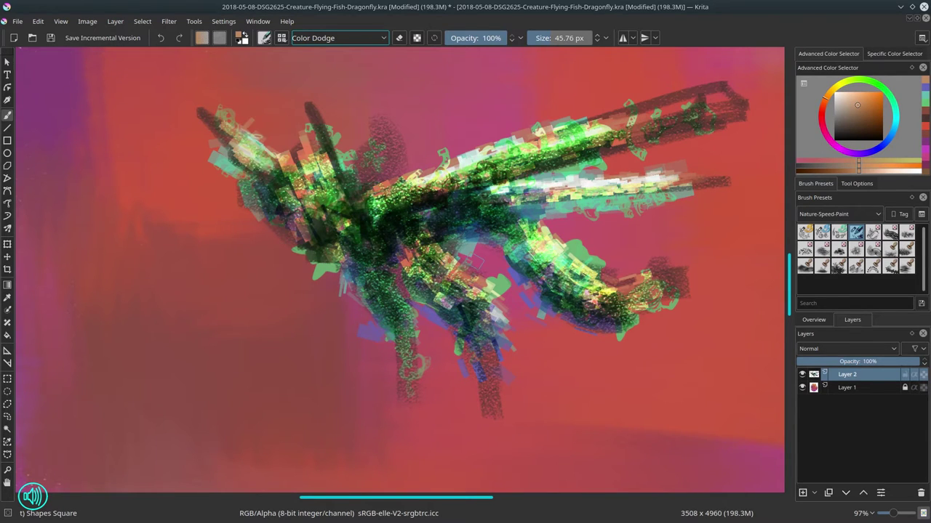
# - Smooth the front of the head close up with the Blender Textured Soft brush from the Ej-Faves set at 19.38 px
pyautogui.click(872, 216)
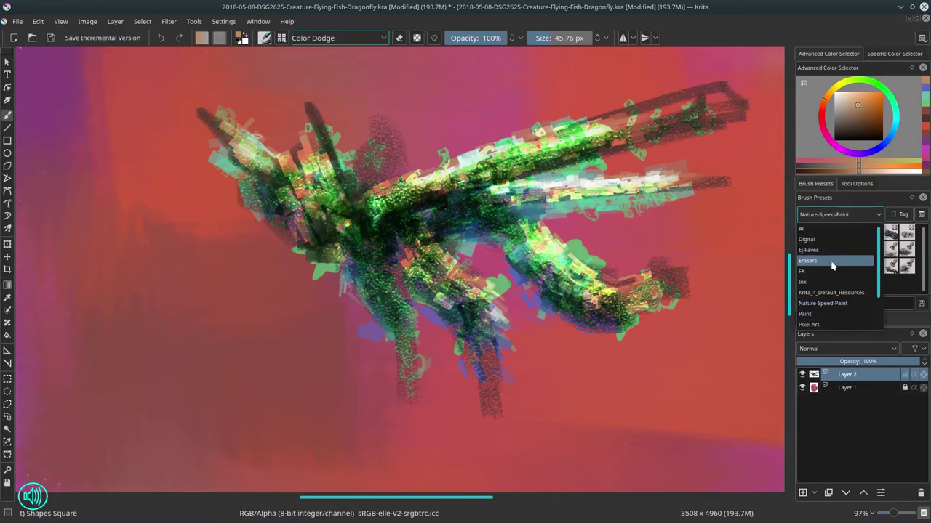
pyautogui.click(836, 259)
pyautogui.click(872, 238)
pyautogui.moveTo(434, 293)
pyautogui.mouseDown()
pyautogui.moveTo(452, 288)
pyautogui.moveTo(455, 312)
pyautogui.moveTo(435, 335)
pyautogui.mouseUp()
pyautogui.moveTo(442, 314); pyautogui.dragTo(411, 313)
pyautogui.press('[')
pyautogui.press('[')
pyautogui.press('[')
pyautogui.press('[')
pyautogui.press('[')
pyautogui.press('[')
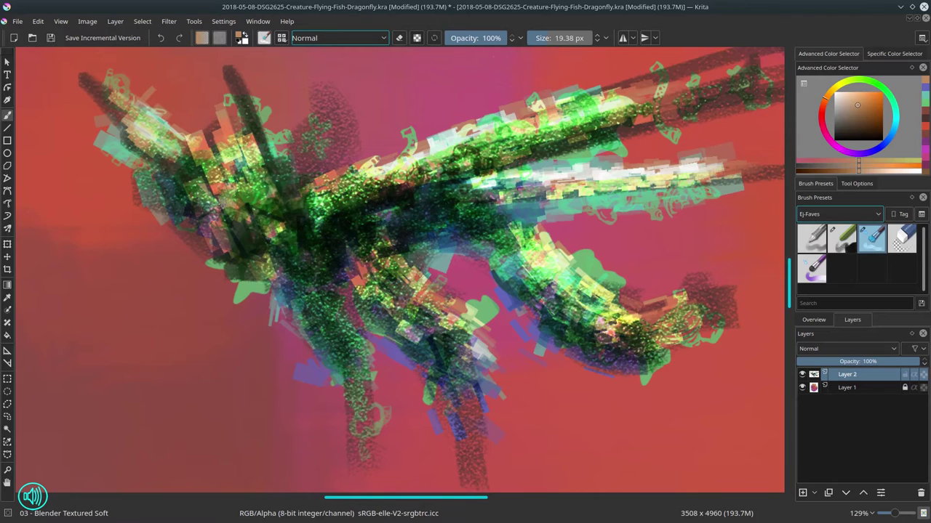
pyautogui.moveTo(191, 181); pyautogui.dragTo(201, 211)
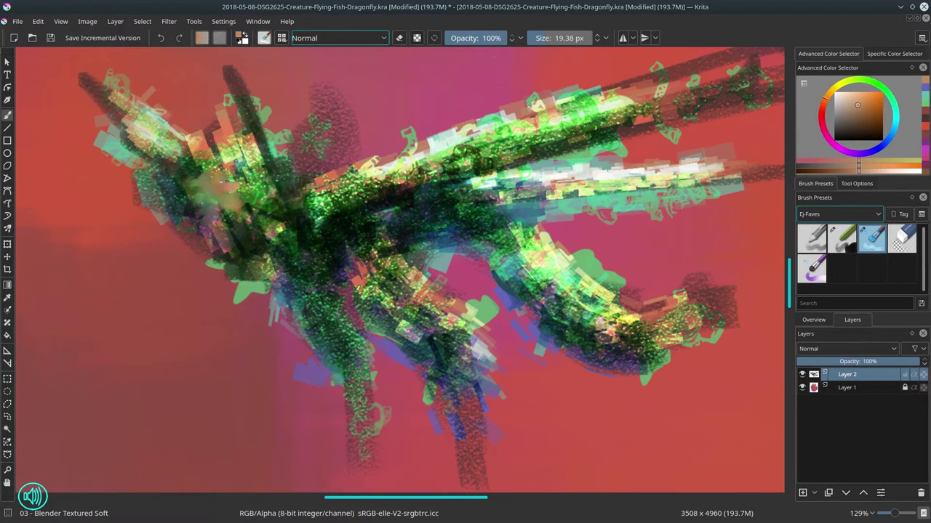
pyautogui.moveTo(187, 159); pyautogui.dragTo(178, 195)
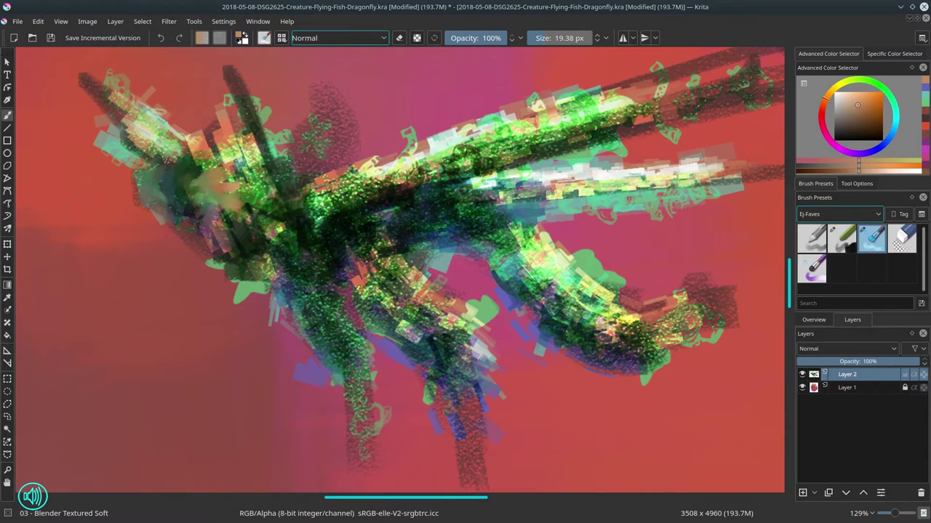
# - Blend the blocky strokes across the middle and crest of the head up to the rear antenna
pyautogui.moveTo(193, 209)
pyautogui.mouseDown()
pyautogui.moveTo(205, 249)
pyautogui.moveTo(220, 217)
pyautogui.moveTo(232, 216)
pyautogui.moveTo(219, 230)
pyautogui.moveTo(244, 235)
pyautogui.moveTo(248, 209)
pyautogui.moveTo(279, 202)
pyautogui.mouseUp()
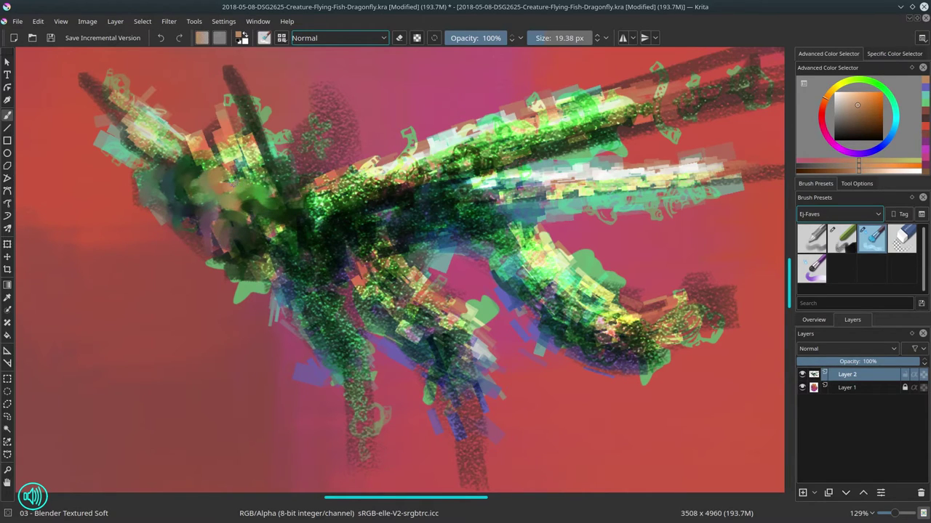
pyautogui.moveTo(234, 183)
pyautogui.mouseDown()
pyautogui.moveTo(242, 158)
pyautogui.moveTo(227, 156)
pyautogui.moveTo(239, 163)
pyautogui.moveTo(222, 115)
pyautogui.moveTo(224, 142)
pyautogui.moveTo(190, 164)
pyautogui.mouseUp()
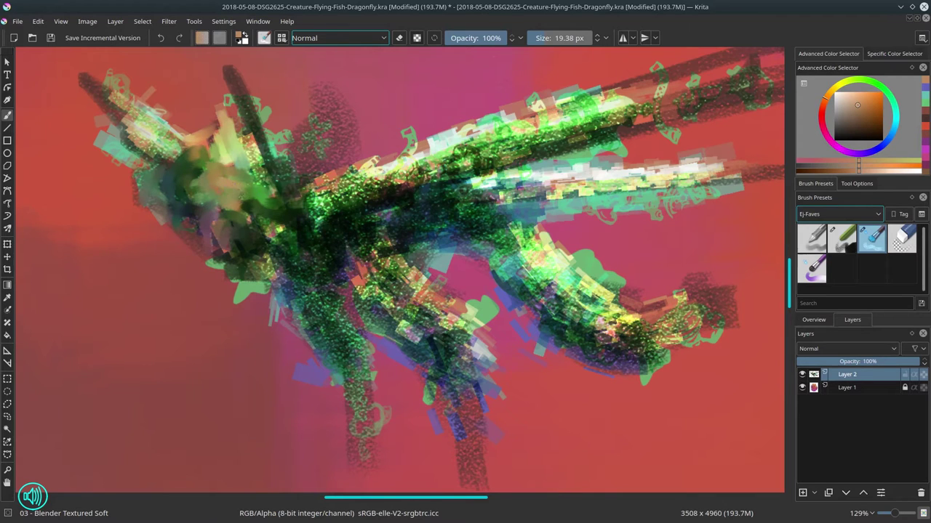
pyautogui.moveTo(246, 204)
pyautogui.mouseDown()
pyautogui.moveTo(251, 210)
pyautogui.moveTo(221, 218)
pyautogui.moveTo(258, 179)
pyautogui.moveTo(231, 73)
pyautogui.moveTo(265, 160)
pyautogui.mouseUp()
pyautogui.moveTo(253, 105); pyautogui.dragTo(272, 150)
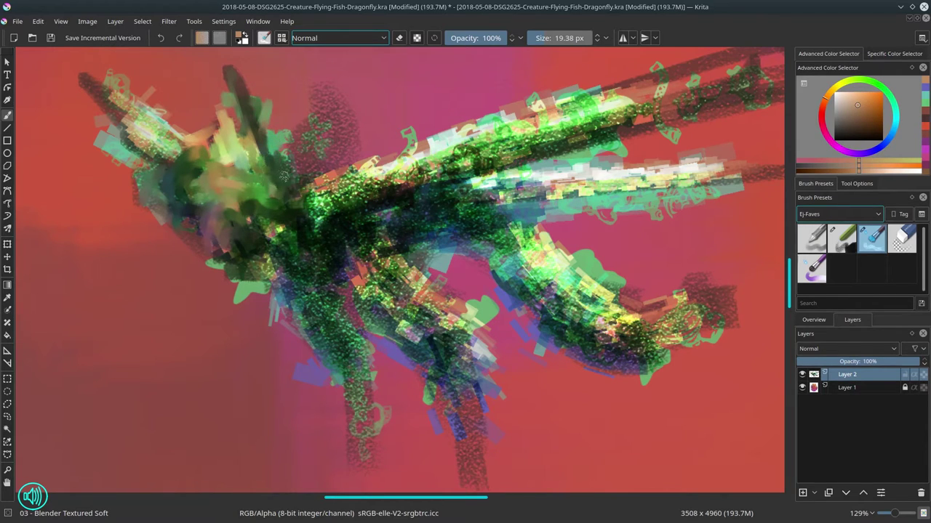
# - Blend the blocky strokes of the front antenna, the throat and jaw, and the base of the upper wing
pyautogui.moveTo(153, 119)
pyautogui.mouseDown()
pyautogui.moveTo(120, 93)
pyautogui.moveTo(167, 138)
pyautogui.moveTo(142, 131)
pyautogui.moveTo(130, 156)
pyautogui.mouseUp()
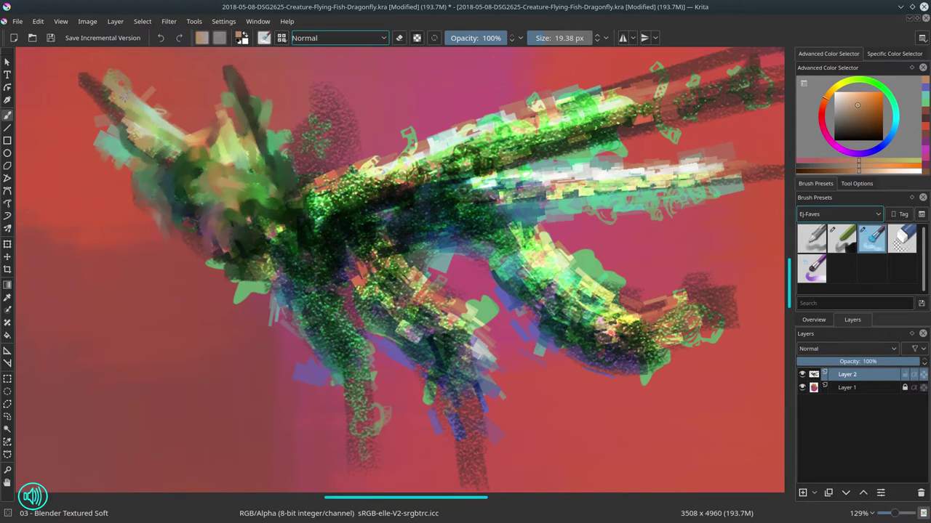
pyautogui.moveTo(125, 97)
pyautogui.mouseDown()
pyautogui.moveTo(155, 112)
pyautogui.moveTo(71, 69)
pyautogui.moveTo(122, 104)
pyautogui.moveTo(100, 98)
pyautogui.moveTo(118, 118)
pyautogui.mouseUp()
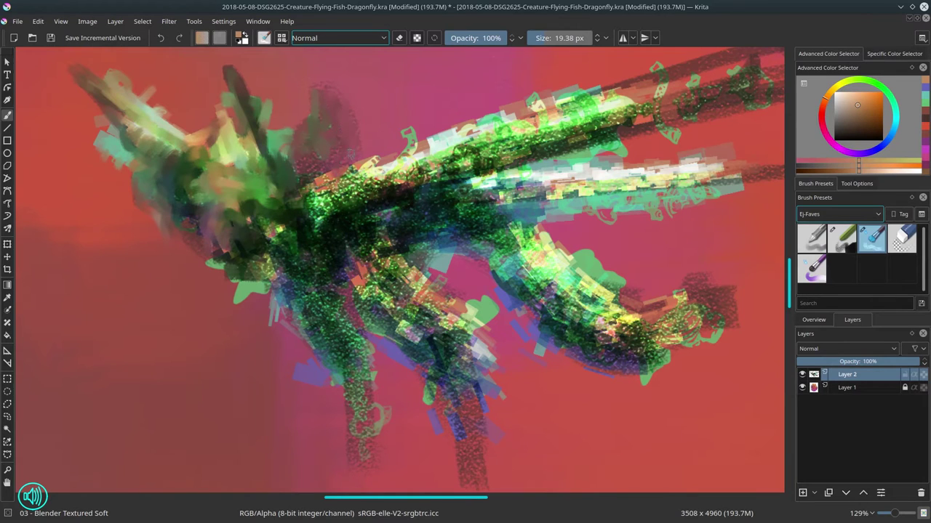
pyautogui.moveTo(314, 186)
pyautogui.mouseDown()
pyautogui.moveTo(377, 164)
pyautogui.moveTo(412, 130)
pyautogui.mouseUp()
pyautogui.moveTo(359, 179)
pyautogui.mouseDown()
pyautogui.moveTo(324, 201)
pyautogui.moveTo(316, 229)
pyautogui.moveTo(309, 220)
pyautogui.moveTo(310, 237)
pyautogui.moveTo(261, 219)
pyautogui.mouseUp()
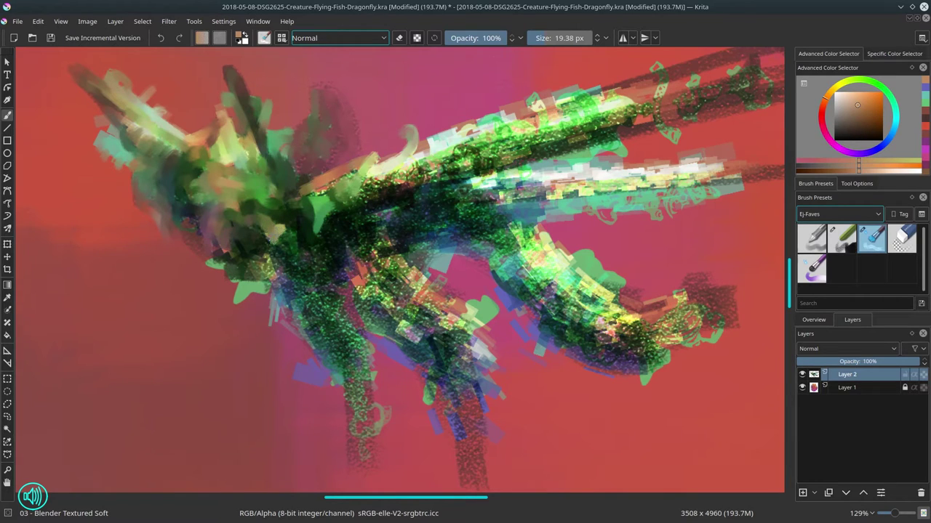
pyautogui.moveTo(273, 243)
pyautogui.mouseDown()
pyautogui.moveTo(264, 251)
pyautogui.moveTo(294, 248)
pyautogui.moveTo(305, 224)
pyautogui.moveTo(312, 265)
pyautogui.moveTo(265, 274)
pyautogui.moveTo(223, 253)
pyautogui.moveTo(236, 267)
pyautogui.moveTo(237, 306)
pyautogui.moveTo(251, 273)
pyautogui.mouseUp()
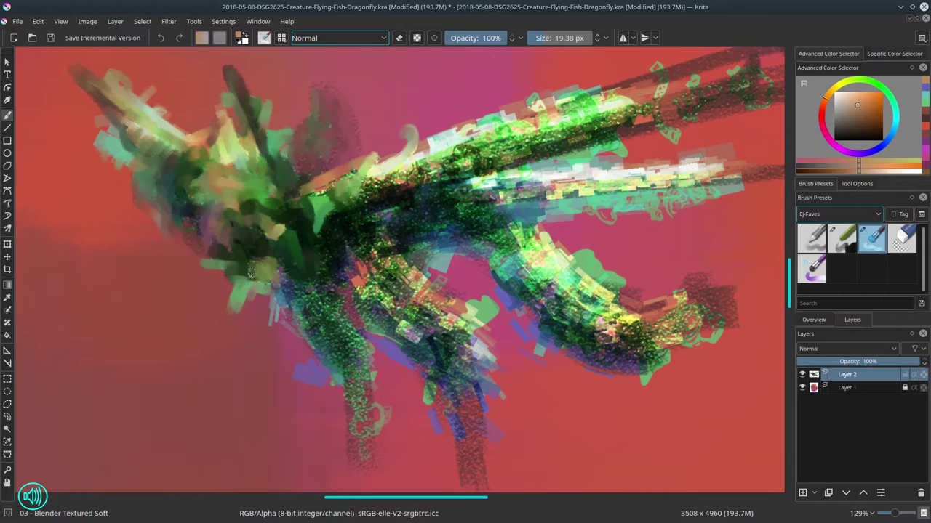
pyautogui.moveTo(204, 241); pyautogui.dragTo(195, 223)
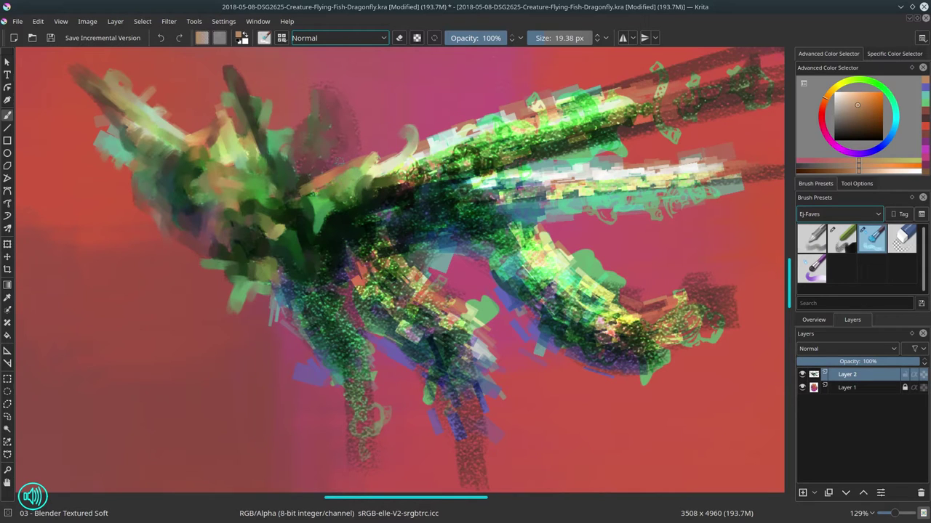
# - Blend the highlights and dark textures along the upper wing from its base out to the tip
pyautogui.moveTo(418, 176)
pyautogui.mouseDown()
pyautogui.moveTo(459, 154)
pyautogui.moveTo(420, 153)
pyautogui.moveTo(504, 125)
pyautogui.moveTo(509, 144)
pyautogui.moveTo(469, 129)
pyautogui.moveTo(481, 123)
pyautogui.moveTo(529, 125)
pyautogui.moveTo(477, 134)
pyautogui.moveTo(524, 129)
pyautogui.mouseUp()
pyautogui.moveTo(410, 160); pyautogui.dragTo(408, 142)
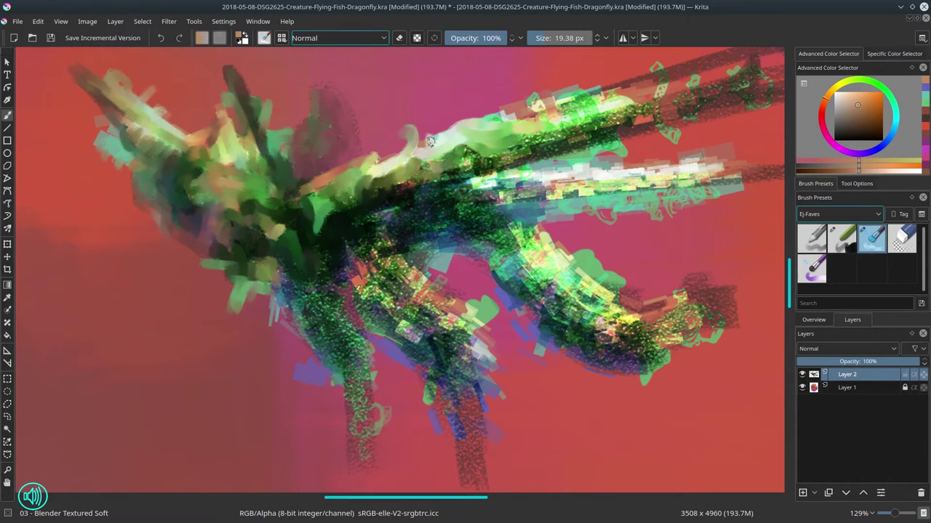
pyautogui.moveTo(553, 182); pyautogui.dragTo(511, 197)
pyautogui.moveTo(487, 138)
pyautogui.mouseDown()
pyautogui.moveTo(502, 116)
pyautogui.moveTo(494, 113)
pyautogui.moveTo(534, 108)
pyautogui.moveTo(522, 144)
pyautogui.moveTo(500, 154)
pyautogui.moveTo(498, 166)
pyautogui.moveTo(383, 190)
pyautogui.moveTo(342, 208)
pyautogui.moveTo(349, 227)
pyautogui.moveTo(372, 217)
pyautogui.moveTo(306, 237)
pyautogui.moveTo(283, 232)
pyautogui.moveTo(289, 245)
pyautogui.mouseUp()
pyautogui.moveTo(345, 205)
pyautogui.mouseDown()
pyautogui.moveTo(585, 142)
pyautogui.moveTo(615, 125)
pyautogui.moveTo(613, 83)
pyautogui.mouseUp()
pyautogui.moveTo(560, 106)
pyautogui.mouseDown()
pyautogui.moveTo(562, 118)
pyautogui.moveTo(545, 118)
pyautogui.moveTo(540, 131)
pyautogui.moveTo(558, 130)
pyautogui.mouseUp()
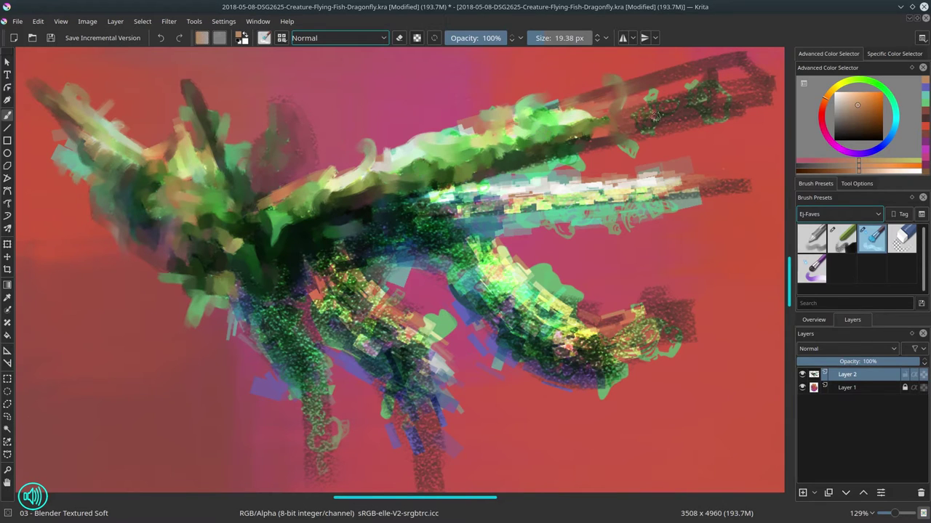
pyautogui.moveTo(655, 114)
pyautogui.mouseDown()
pyautogui.moveTo(649, 102)
pyautogui.moveTo(693, 75)
pyautogui.moveTo(725, 69)
pyautogui.mouseUp()
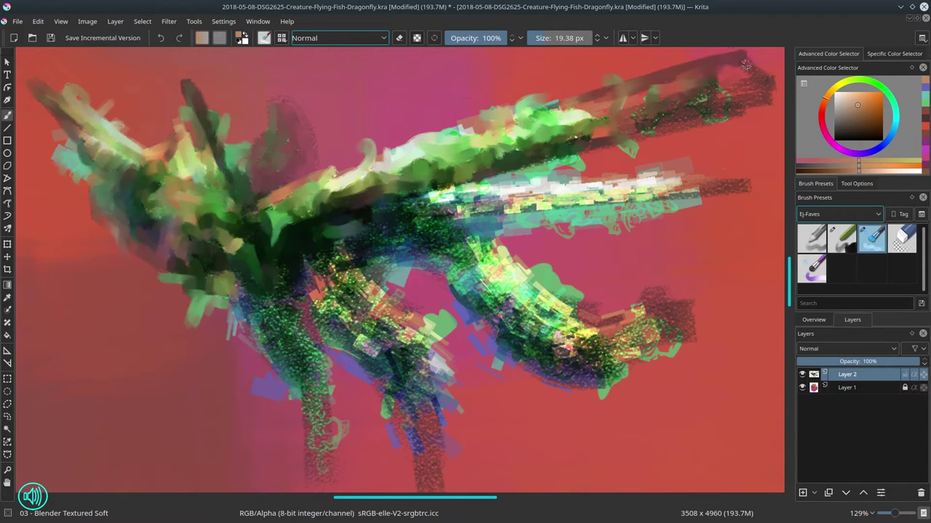
pyautogui.moveTo(751, 102)
pyautogui.mouseDown()
pyautogui.moveTo(720, 94)
pyautogui.moveTo(694, 103)
pyautogui.moveTo(720, 120)
pyautogui.moveTo(698, 109)
pyautogui.mouseUp()
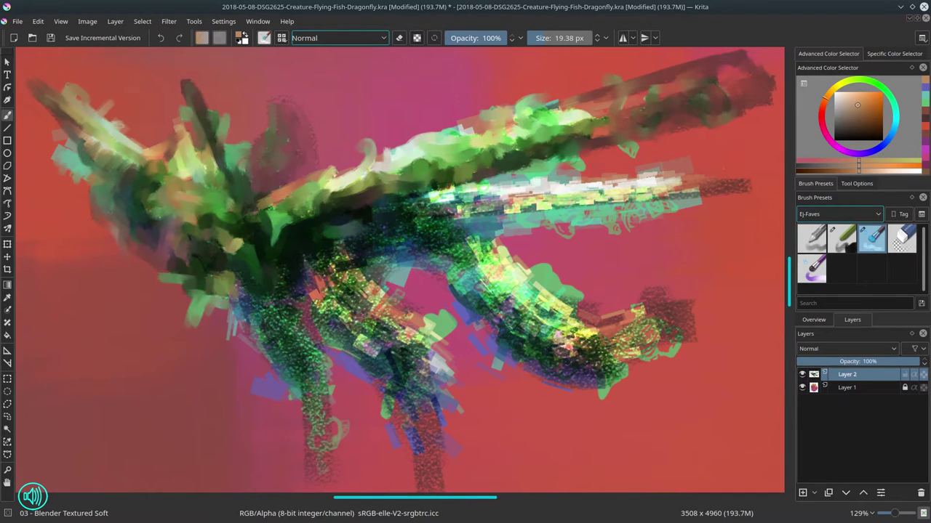
# - Smooth the textured green strokes of the front leg from the chest down to the foot
pyautogui.moveTo(236, 302)
pyautogui.mouseDown()
pyautogui.moveTo(240, 284)
pyautogui.moveTo(215, 275)
pyautogui.moveTo(239, 314)
pyautogui.moveTo(232, 341)
pyautogui.mouseUp()
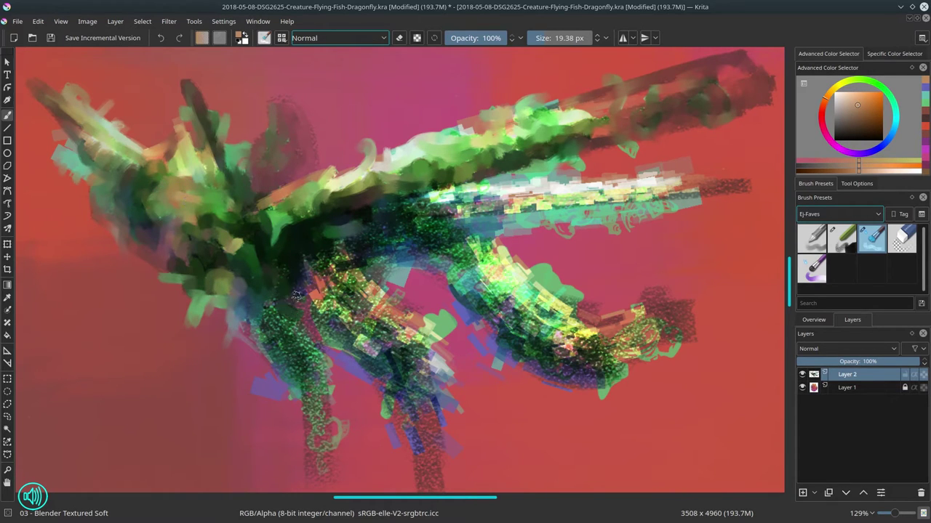
pyautogui.moveTo(282, 294)
pyautogui.mouseDown()
pyautogui.moveTo(274, 327)
pyautogui.moveTo(319, 374)
pyautogui.moveTo(305, 319)
pyautogui.moveTo(317, 337)
pyautogui.moveTo(310, 303)
pyautogui.moveTo(327, 326)
pyautogui.mouseUp()
pyautogui.moveTo(263, 316); pyautogui.dragTo(243, 329)
pyautogui.moveTo(261, 359)
pyautogui.mouseDown()
pyautogui.moveTo(261, 344)
pyautogui.moveTo(283, 370)
pyautogui.mouseUp()
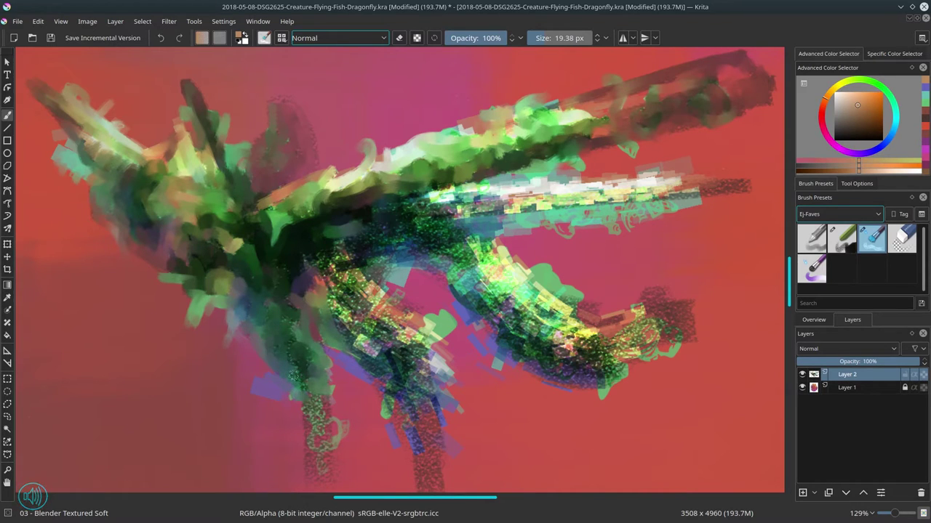
pyautogui.moveTo(289, 398)
pyautogui.mouseDown()
pyautogui.moveTo(303, 379)
pyautogui.moveTo(283, 346)
pyautogui.moveTo(311, 422)
pyautogui.moveTo(307, 444)
pyautogui.moveTo(327, 391)
pyautogui.moveTo(331, 450)
pyautogui.moveTo(306, 443)
pyautogui.mouseUp()
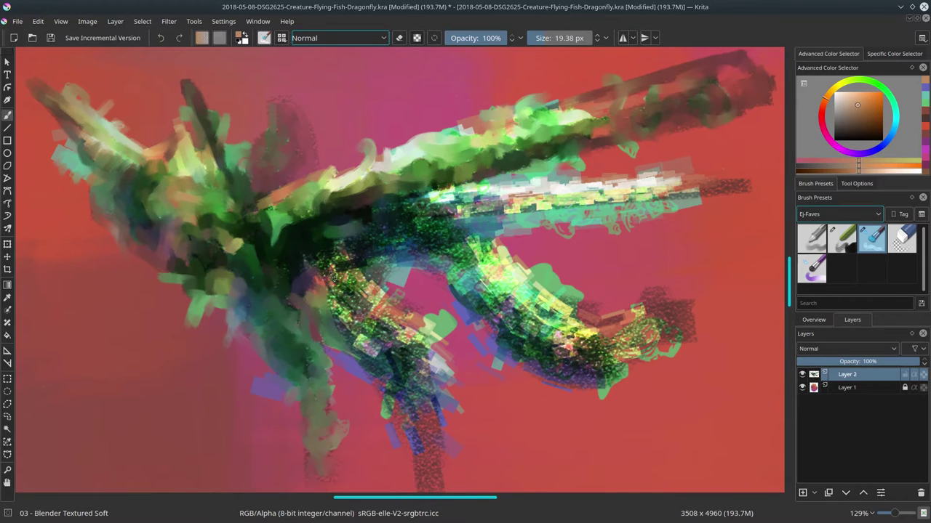
# - Blend the belly and the rear leg, merging the orange, green and blue strokes down to its foot
pyautogui.moveTo(297, 256)
pyautogui.mouseDown()
pyautogui.moveTo(324, 270)
pyautogui.moveTo(357, 251)
pyautogui.moveTo(404, 249)
pyautogui.moveTo(391, 234)
pyautogui.mouseUp()
pyautogui.moveTo(392, 269)
pyautogui.mouseDown()
pyautogui.moveTo(343, 301)
pyautogui.moveTo(345, 320)
pyautogui.moveTo(394, 343)
pyautogui.mouseUp()
pyautogui.moveTo(359, 315); pyautogui.dragTo(399, 332)
pyautogui.moveTo(369, 282)
pyautogui.mouseDown()
pyautogui.moveTo(416, 336)
pyautogui.moveTo(429, 336)
pyautogui.moveTo(416, 318)
pyautogui.moveTo(429, 309)
pyautogui.moveTo(452, 320)
pyautogui.mouseUp()
pyautogui.moveTo(340, 288)
pyautogui.mouseDown()
pyautogui.moveTo(346, 273)
pyautogui.moveTo(333, 310)
pyautogui.moveTo(356, 348)
pyautogui.mouseUp()
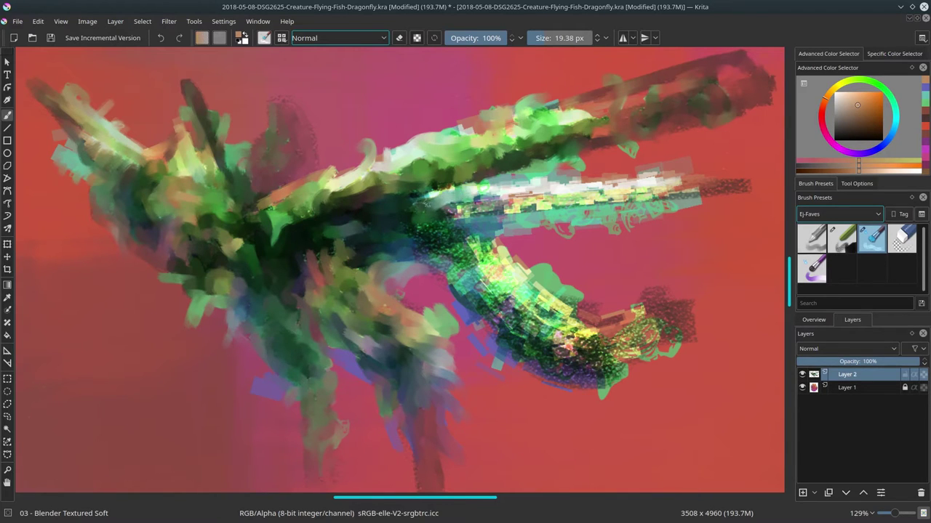
# - Smooth the white, yellow and teal blocks along the lower wing and where it joins the body
pyautogui.moveTo(531, 176); pyautogui.dragTo(561, 160)
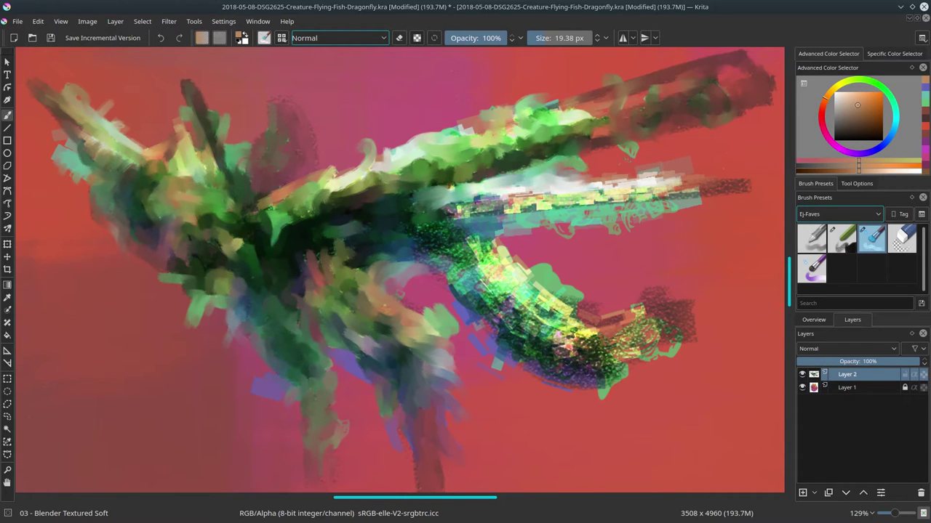
pyautogui.moveTo(631, 148); pyautogui.dragTo(596, 146)
pyautogui.moveTo(598, 188); pyautogui.dragTo(677, 181)
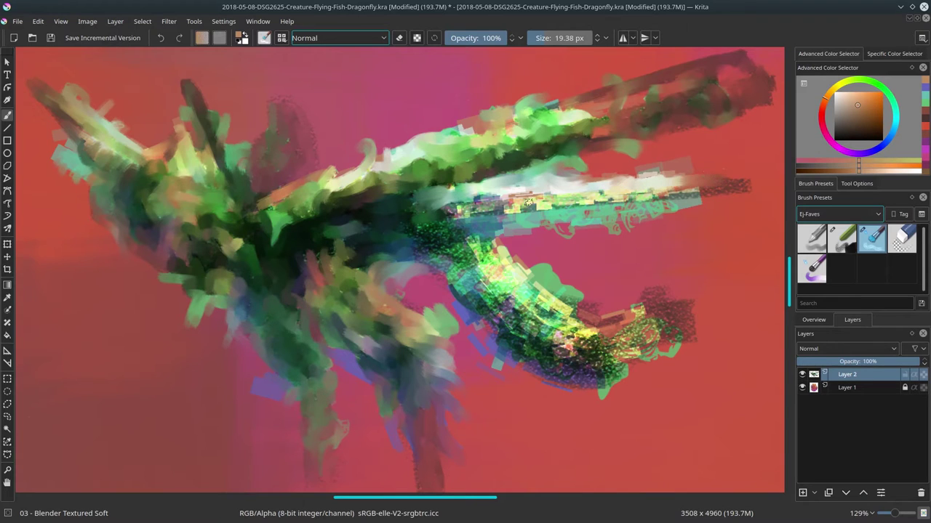
pyautogui.moveTo(529, 204)
pyautogui.mouseDown()
pyautogui.moveTo(501, 202)
pyautogui.moveTo(419, 216)
pyautogui.mouseUp()
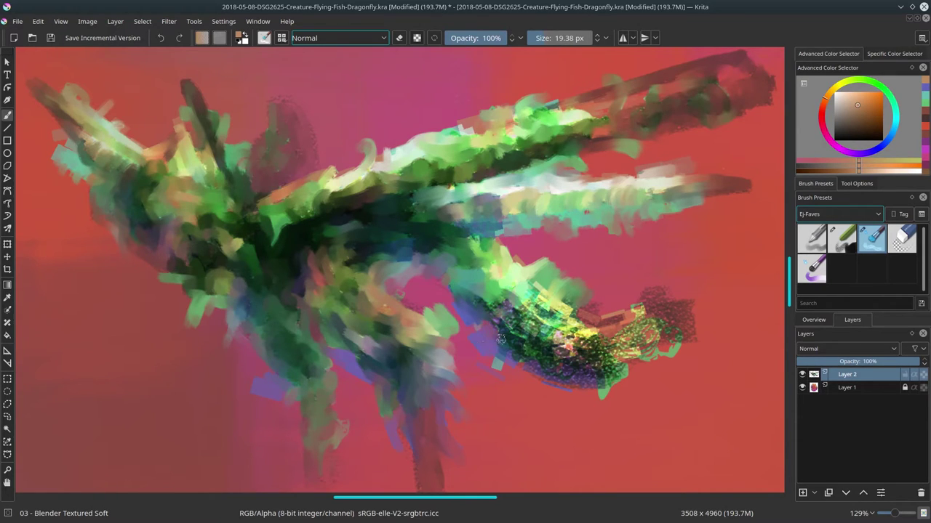
# - Blend the strokes of the tail from the body through the curve to its end
pyautogui.moveTo(521, 360)
pyautogui.mouseDown()
pyautogui.moveTo(493, 301)
pyautogui.moveTo(530, 311)
pyautogui.moveTo(474, 299)
pyautogui.mouseUp()
pyautogui.moveTo(536, 336)
pyautogui.mouseDown()
pyautogui.moveTo(535, 288)
pyautogui.moveTo(564, 316)
pyautogui.moveTo(516, 290)
pyautogui.moveTo(571, 323)
pyautogui.moveTo(568, 309)
pyautogui.moveTo(538, 290)
pyautogui.moveTo(554, 354)
pyautogui.moveTo(539, 371)
pyautogui.moveTo(553, 382)
pyautogui.moveTo(513, 315)
pyautogui.moveTo(581, 385)
pyautogui.moveTo(557, 377)
pyautogui.moveTo(578, 381)
pyautogui.moveTo(590, 355)
pyautogui.moveTo(551, 357)
pyautogui.moveTo(586, 355)
pyautogui.moveTo(591, 337)
pyautogui.moveTo(645, 303)
pyautogui.moveTo(592, 373)
pyautogui.moveTo(574, 330)
pyautogui.moveTo(593, 372)
pyautogui.moveTo(585, 386)
pyautogui.moveTo(616, 338)
pyautogui.mouseUp()
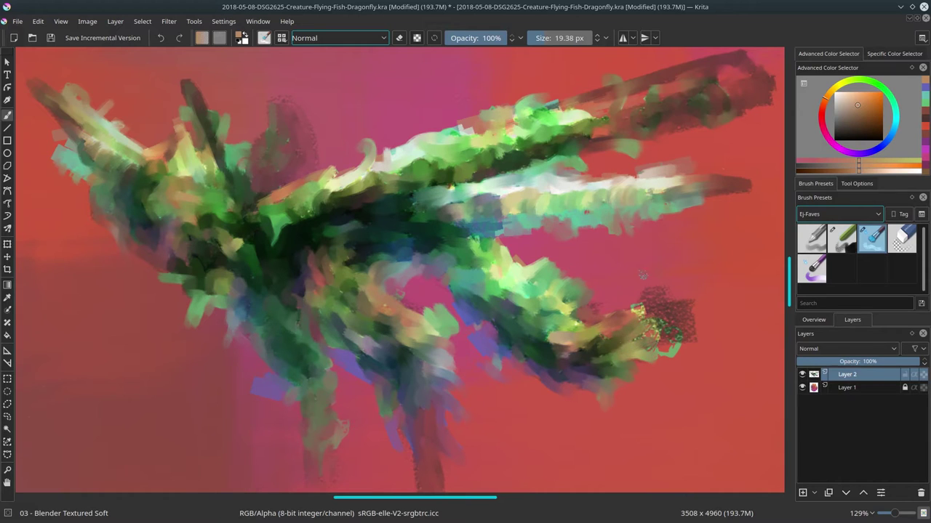
pyautogui.moveTo(670, 333)
pyautogui.mouseDown()
pyautogui.moveTo(698, 303)
pyautogui.moveTo(650, 313)
pyautogui.moveTo(655, 285)
pyautogui.moveTo(629, 307)
pyautogui.mouseUp()
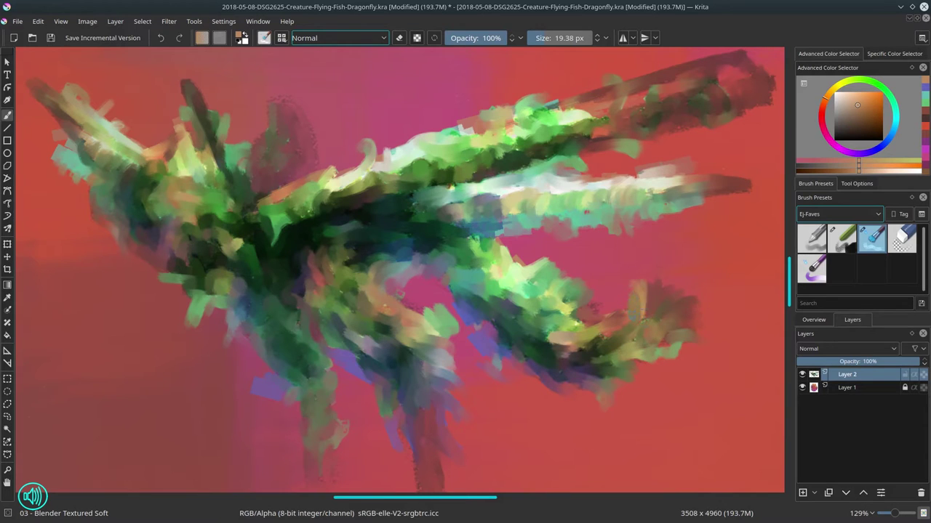
# - Save the document and outline the head, mouth, eye and horns in black with the Basic-4 Flow Opacity brush at 5.49 px
pyautogui.click(811, 237)
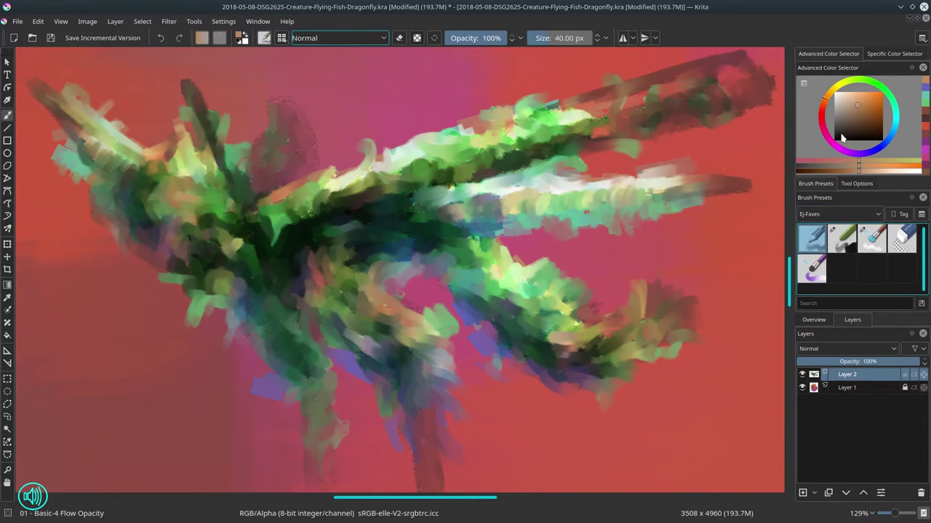
pyautogui.click(838, 138)
pyautogui.keyDown('shift'); pyautogui.moveTo(277, 266); pyautogui.dragTo(272, 263); pyautogui.keyUp('shift')
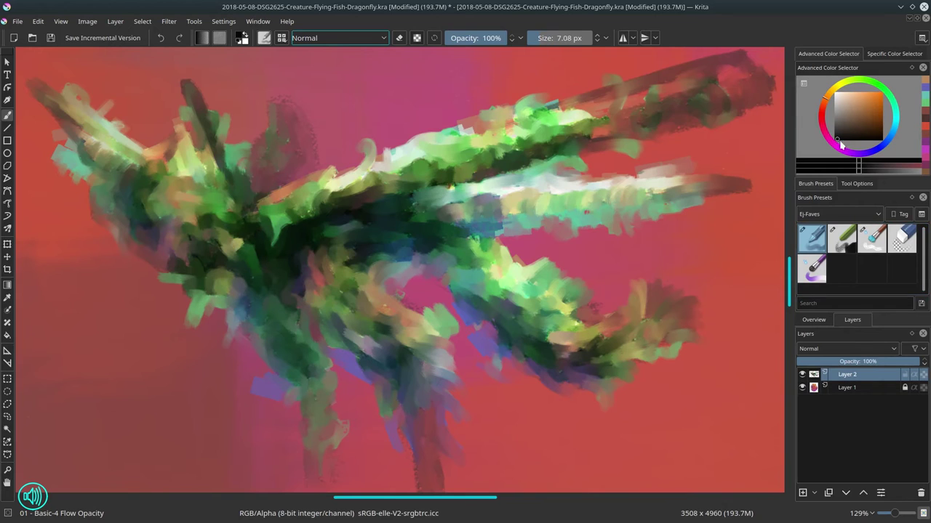
pyautogui.click(50, 38)
pyautogui.moveTo(140, 147); pyautogui.dragTo(138, 169)
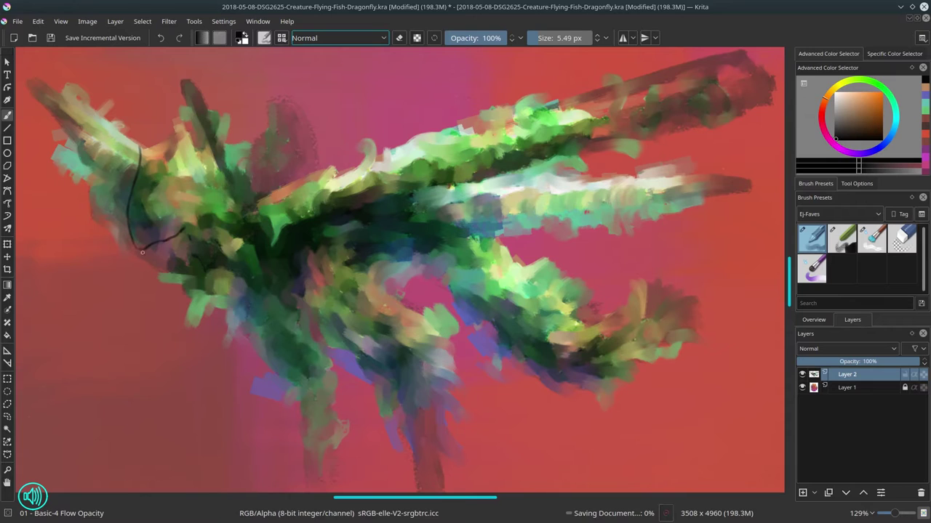
pyautogui.moveTo(143, 252); pyautogui.dragTo(168, 270)
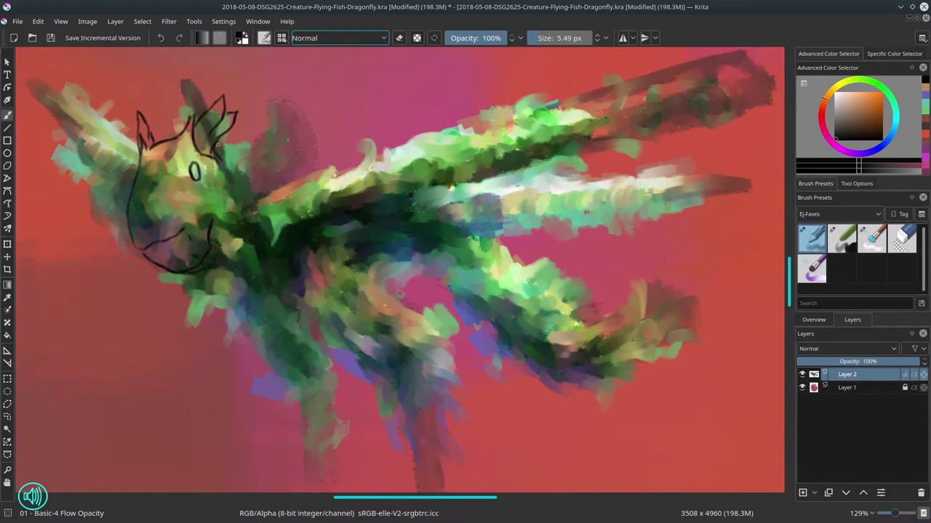
# - Draw the spiky frills behind the head, the jagged back ridge and the throat line in black
pyautogui.moveTo(257, 145); pyautogui.dragTo(228, 164)
pyautogui.moveTo(252, 173)
pyautogui.mouseDown()
pyautogui.moveTo(296, 134)
pyautogui.moveTo(313, 165)
pyautogui.mouseUp()
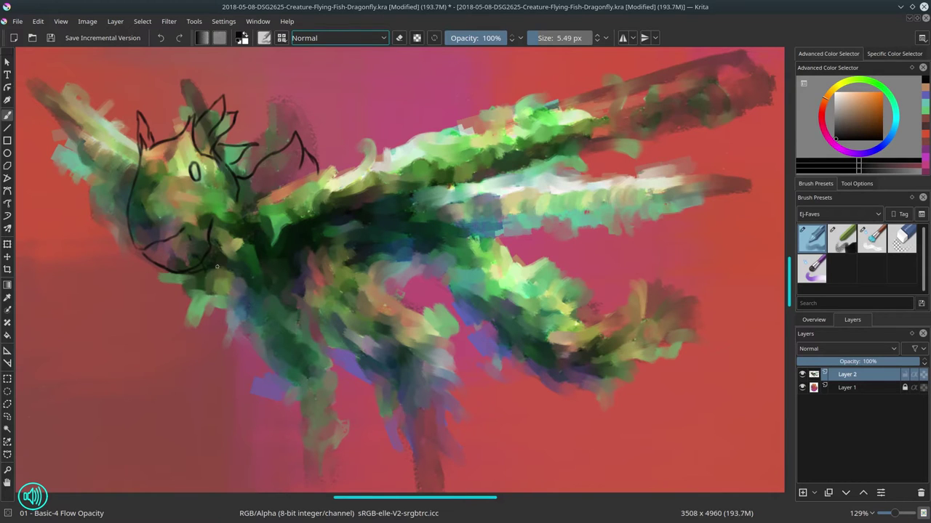
pyautogui.moveTo(193, 273); pyautogui.dragTo(251, 288)
pyautogui.hotkey('ctrl', 'z')
# - Outline the upper and lower wings in black, giving them jagged lower edges and pointed tips
pyautogui.moveTo(263, 213)
pyautogui.mouseDown()
pyautogui.moveTo(336, 169)
pyautogui.moveTo(352, 169)
pyautogui.moveTo(373, 139)
pyautogui.moveTo(398, 148)
pyautogui.moveTo(480, 125)
pyautogui.mouseUp()
pyautogui.moveTo(372, 206)
pyautogui.mouseDown()
pyautogui.moveTo(452, 191)
pyautogui.moveTo(518, 160)
pyautogui.moveTo(504, 178)
pyautogui.moveTo(579, 149)
pyautogui.moveTo(655, 153)
pyautogui.mouseUp()
pyautogui.moveTo(477, 128)
pyautogui.mouseDown()
pyautogui.moveTo(567, 106)
pyautogui.moveTo(772, 81)
pyautogui.moveTo(756, 101)
pyautogui.moveTo(676, 123)
pyautogui.moveTo(657, 148)
pyautogui.mouseUp()
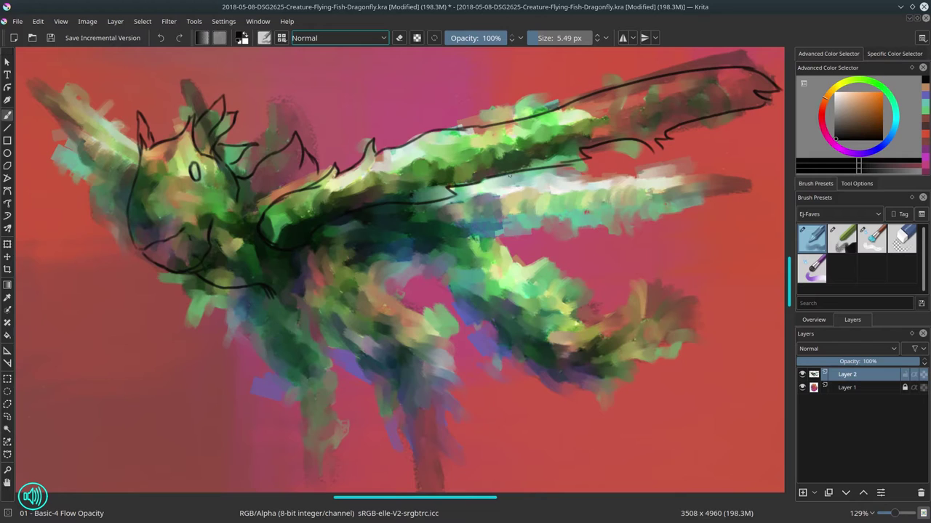
pyautogui.moveTo(485, 186)
pyautogui.mouseDown()
pyautogui.moveTo(748, 173)
pyautogui.moveTo(731, 179)
pyautogui.moveTo(746, 185)
pyautogui.moveTo(719, 208)
pyautogui.mouseUp()
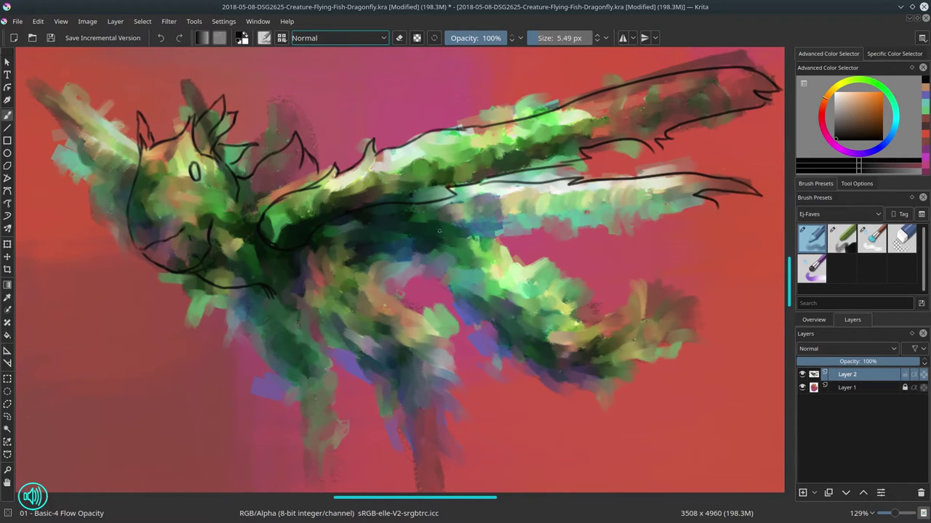
pyautogui.moveTo(365, 235)
pyautogui.mouseDown()
pyautogui.moveTo(665, 239)
pyautogui.moveTo(661, 226)
pyautogui.moveTo(652, 229)
pyautogui.moveTo(661, 220)
pyautogui.moveTo(725, 209)
pyautogui.mouseUp()
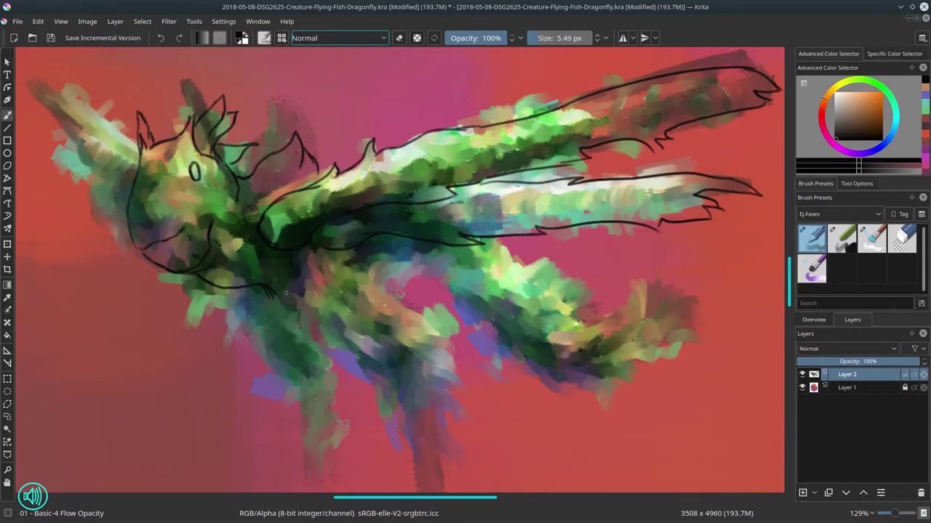
# - Outline the rear leg with ragged edges and the front leg, ending both in curved claws
pyautogui.moveTo(295, 288)
pyautogui.mouseDown()
pyautogui.moveTo(312, 320)
pyautogui.moveTo(365, 328)
pyautogui.mouseUp()
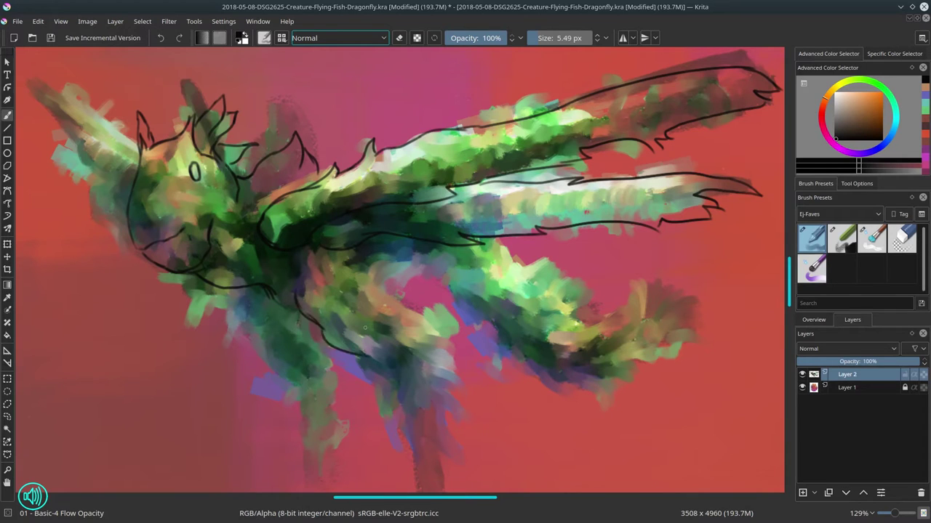
pyautogui.moveTo(344, 273); pyautogui.dragTo(389, 296)
pyautogui.moveTo(338, 327)
pyautogui.mouseDown()
pyautogui.moveTo(394, 373)
pyautogui.moveTo(405, 395)
pyautogui.mouseUp()
pyautogui.moveTo(398, 305); pyautogui.dragTo(457, 348)
pyautogui.moveTo(449, 344)
pyautogui.mouseDown()
pyautogui.moveTo(458, 358)
pyautogui.moveTo(447, 372)
pyautogui.mouseUp()
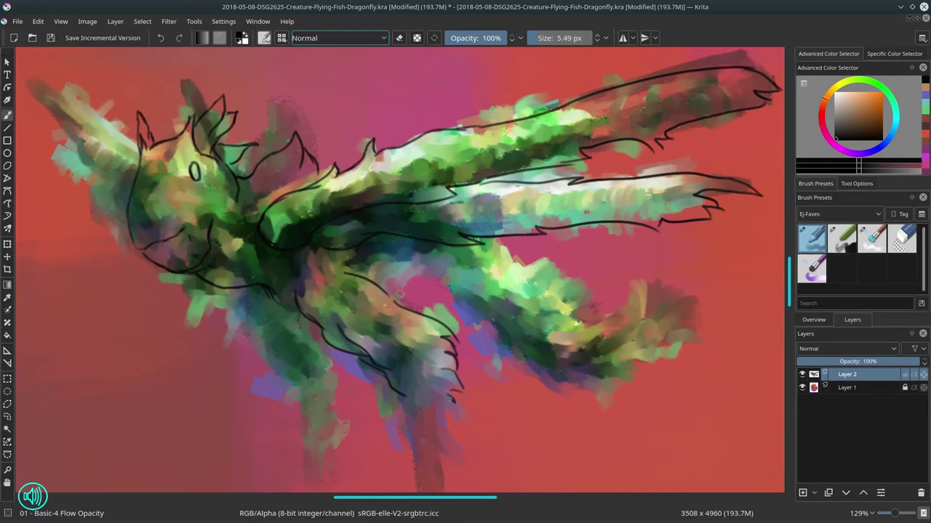
pyautogui.moveTo(407, 399)
pyautogui.mouseDown()
pyautogui.moveTo(413, 437)
pyautogui.moveTo(397, 465)
pyautogui.moveTo(411, 458)
pyautogui.moveTo(439, 481)
pyautogui.mouseUp()
pyautogui.hotkey('ctrl', 'z')
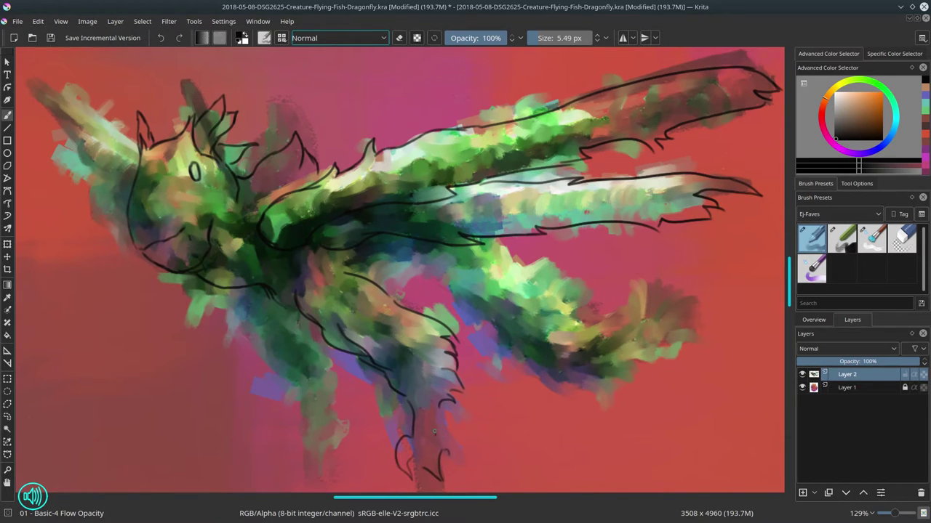
pyautogui.moveTo(435, 434)
pyautogui.mouseDown()
pyautogui.moveTo(436, 409)
pyautogui.moveTo(451, 453)
pyautogui.mouseUp()
pyautogui.moveTo(231, 303)
pyautogui.mouseDown()
pyautogui.moveTo(298, 401)
pyautogui.moveTo(314, 448)
pyautogui.moveTo(295, 461)
pyautogui.moveTo(317, 483)
pyautogui.moveTo(323, 455)
pyautogui.moveTo(338, 465)
pyautogui.moveTo(331, 472)
pyautogui.mouseUp()
pyautogui.moveTo(331, 436)
pyautogui.mouseDown()
pyautogui.moveTo(335, 446)
pyautogui.moveTo(350, 436)
pyautogui.mouseUp()
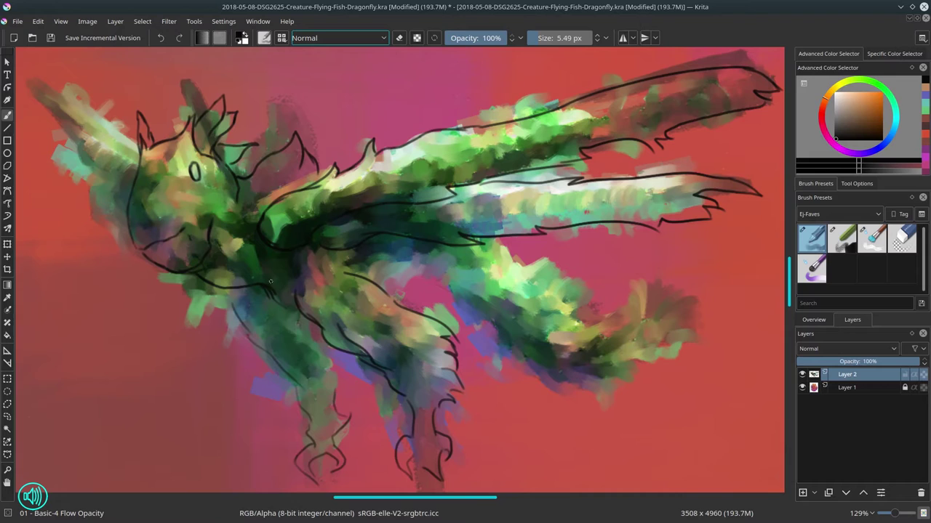
# - Outline the belly curve and the tail with its spiky fin and split points, and contour the front antenna
pyautogui.moveTo(390, 290)
pyautogui.mouseDown()
pyautogui.moveTo(411, 274)
pyautogui.moveTo(452, 284)
pyautogui.moveTo(511, 273)
pyautogui.moveTo(535, 292)
pyautogui.mouseUp()
pyautogui.hotkey('ctrl', 'z')
pyautogui.moveTo(519, 266)
pyautogui.mouseDown()
pyautogui.moveTo(561, 275)
pyautogui.moveTo(585, 328)
pyautogui.mouseUp()
pyautogui.moveTo(463, 297)
pyautogui.mouseDown()
pyautogui.moveTo(505, 339)
pyautogui.moveTo(546, 357)
pyautogui.moveTo(618, 341)
pyautogui.moveTo(630, 314)
pyautogui.moveTo(622, 285)
pyautogui.moveTo(574, 365)
pyautogui.moveTo(621, 355)
pyautogui.mouseUp()
pyautogui.moveTo(616, 350); pyautogui.dragTo(690, 344)
pyautogui.moveTo(574, 368); pyautogui.dragTo(696, 362)
pyautogui.moveTo(669, 359); pyautogui.dragTo(723, 338)
pyautogui.moveTo(623, 298)
pyautogui.mouseDown()
pyautogui.moveTo(612, 323)
pyautogui.moveTo(666, 281)
pyautogui.moveTo(728, 301)
pyautogui.mouseUp()
pyautogui.moveTo(691, 317)
pyautogui.mouseDown()
pyautogui.moveTo(730, 303)
pyautogui.moveTo(714, 314)
pyautogui.mouseUp()
pyautogui.moveTo(686, 335); pyautogui.dragTo(725, 317)
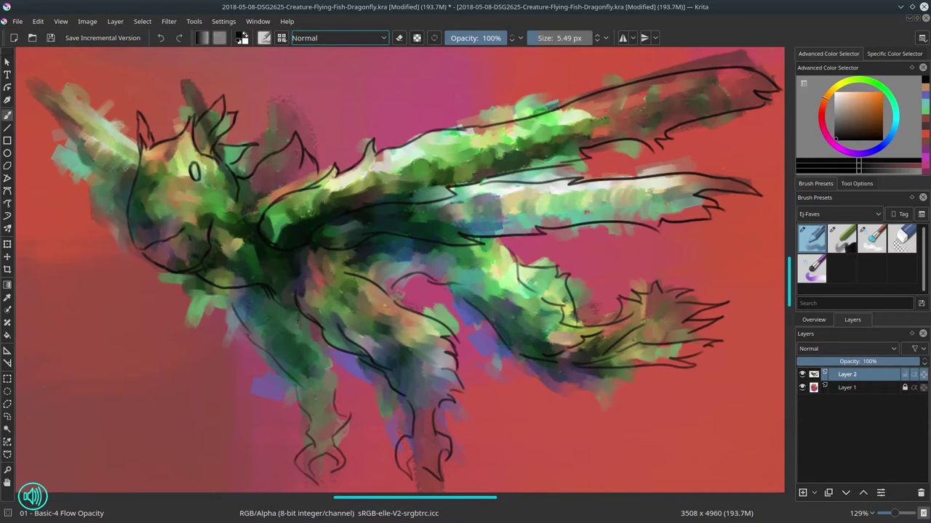
pyautogui.moveTo(129, 195)
pyautogui.mouseDown()
pyautogui.moveTo(77, 138)
pyautogui.moveTo(51, 86)
pyautogui.moveTo(134, 142)
pyautogui.mouseUp()
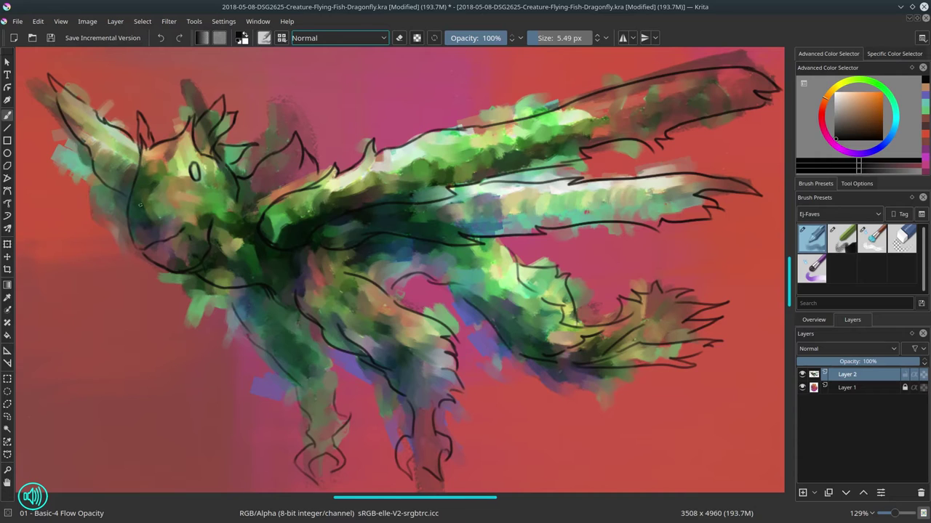
# - Set the brush to a muted blue-violet in Multiply mode and start shading the creature's jaw and throat
pyautogui.click(887, 151)
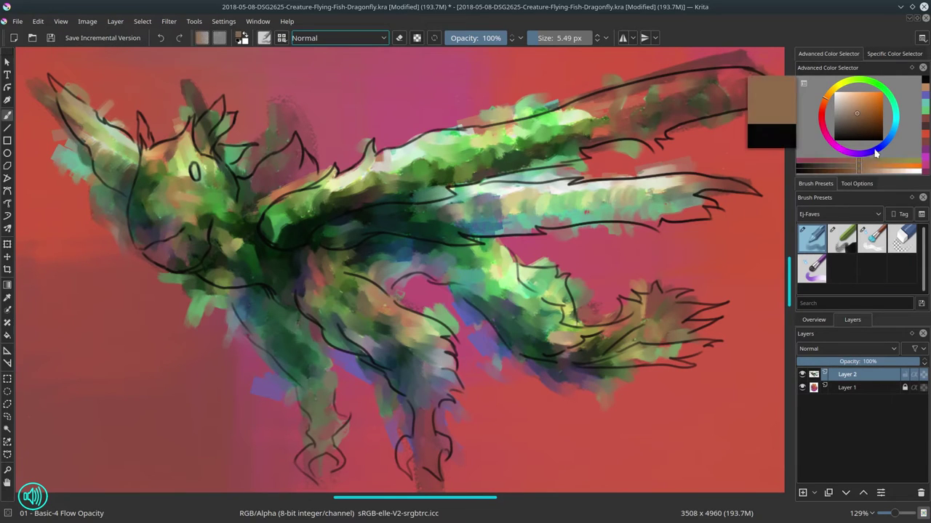
pyautogui.click(857, 113)
pyautogui.click(370, 38)
pyautogui.click(322, 138)
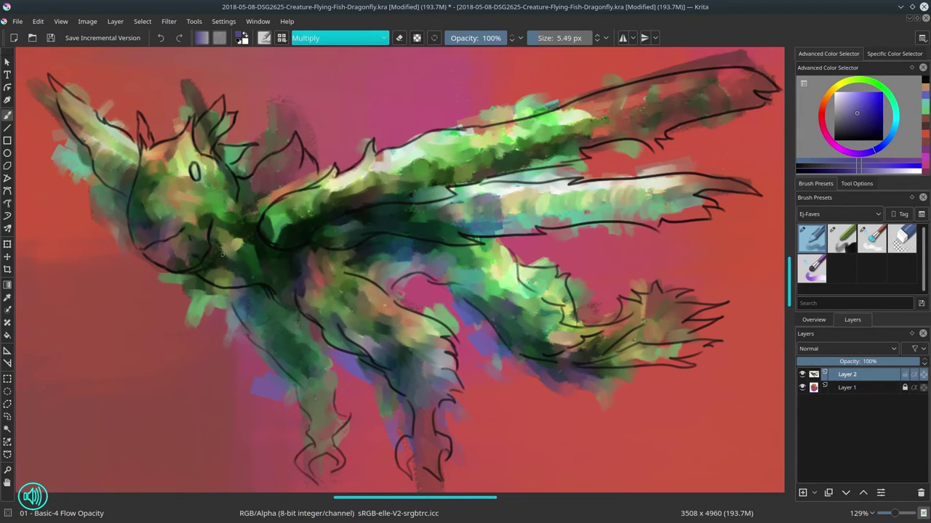
pyautogui.moveTo(206, 240); pyautogui.dragTo(245, 263)
pyautogui.moveTo(165, 257)
pyautogui.mouseDown()
pyautogui.moveTo(166, 173)
pyautogui.moveTo(173, 190)
pyautogui.moveTo(184, 173)
pyautogui.moveTo(174, 166)
pyautogui.moveTo(167, 238)
pyautogui.moveTo(156, 247)
pyautogui.moveTo(167, 216)
pyautogui.moveTo(148, 199)
pyautogui.mouseUp()
pyautogui.hotkey('ctrl', 'z')
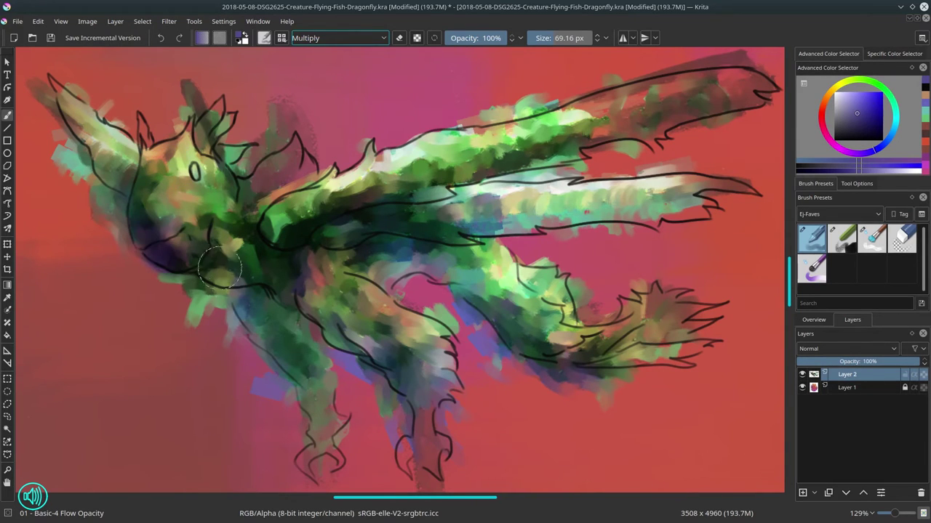
# - Darken the throat, the chest and the upper parts of the front and rear legs with blue-violet Multiply strokes
pyautogui.moveTo(212, 267); pyautogui.dragTo(245, 239)
pyautogui.moveTo(258, 279)
pyautogui.mouseDown()
pyautogui.moveTo(248, 305)
pyautogui.moveTo(281, 330)
pyautogui.mouseUp()
pyautogui.moveTo(333, 295)
pyautogui.mouseDown()
pyautogui.moveTo(352, 276)
pyautogui.moveTo(312, 285)
pyautogui.moveTo(381, 335)
pyautogui.mouseUp()
pyautogui.moveTo(283, 328); pyautogui.dragTo(251, 321)
pyautogui.press('[')
pyautogui.press('[')
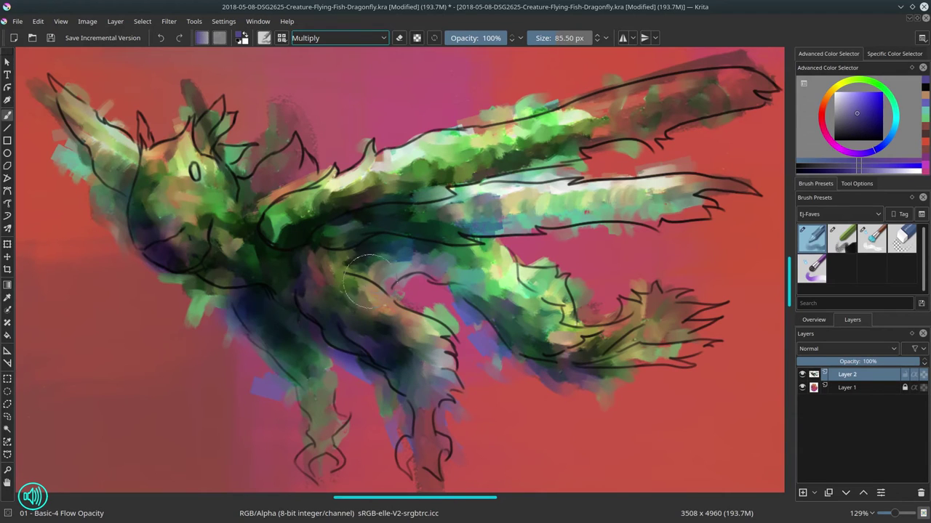
# - Shade the belly, the underside of the tail, the lower half of the lower wing and the antenna base in blue-violet
pyautogui.moveTo(378, 269)
pyautogui.mouseDown()
pyautogui.moveTo(452, 280)
pyautogui.moveTo(340, 261)
pyautogui.moveTo(482, 264)
pyautogui.moveTo(479, 291)
pyautogui.moveTo(536, 339)
pyautogui.moveTo(629, 325)
pyautogui.moveTo(593, 360)
pyautogui.moveTo(611, 360)
pyautogui.moveTo(547, 349)
pyautogui.moveTo(706, 317)
pyautogui.mouseUp()
pyautogui.press('[')
pyautogui.press('[')
pyautogui.press('[')
pyautogui.moveTo(444, 218); pyautogui.dragTo(698, 211)
pyautogui.press(']')
pyautogui.press(']')
pyautogui.press(']')
pyautogui.moveTo(148, 203)
pyautogui.mouseDown()
pyautogui.moveTo(116, 161)
pyautogui.moveTo(102, 181)
pyautogui.mouseUp()
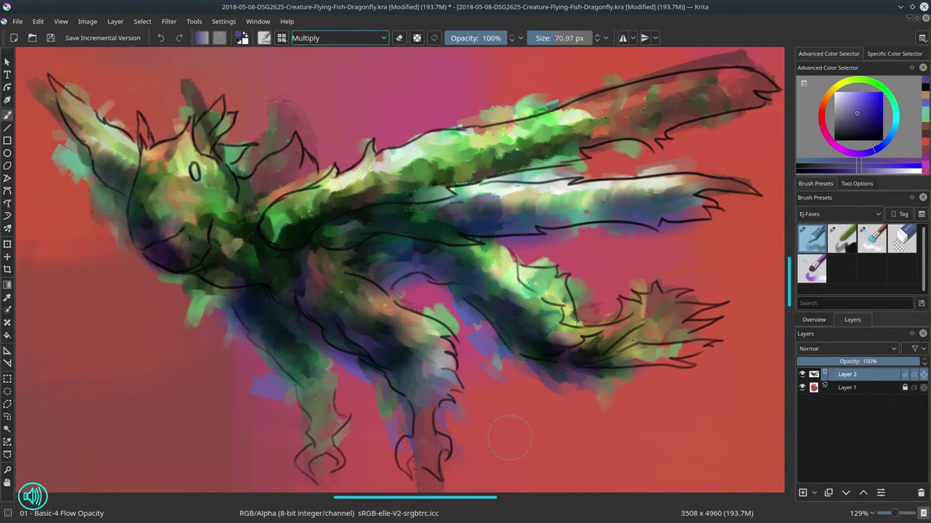
pyautogui.press('[')
# - Switch to a muted orange-brown in Color Dodge mode and add warm highlights to the frills, rear leg, back and tail fin
pyautogui.click(827, 98)
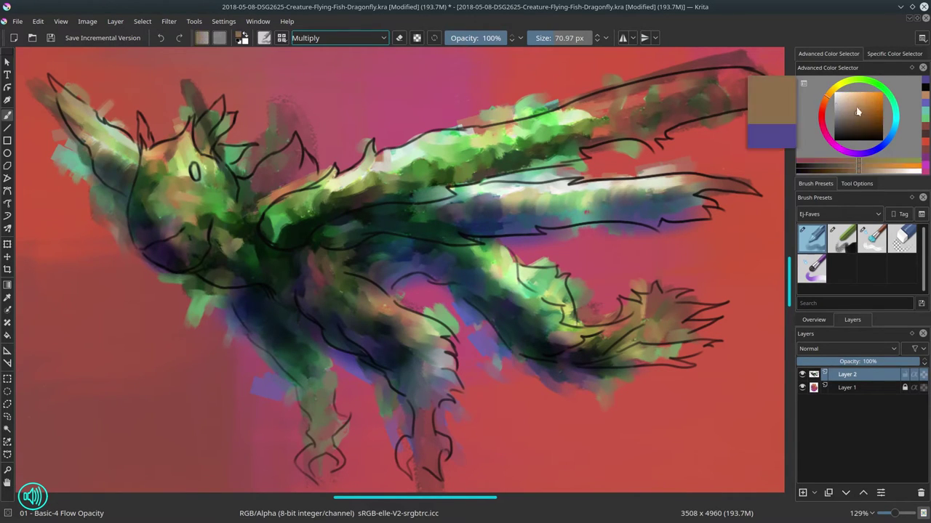
pyautogui.click(363, 38)
pyautogui.click(315, 80)
pyautogui.press('[')
pyautogui.press('[')
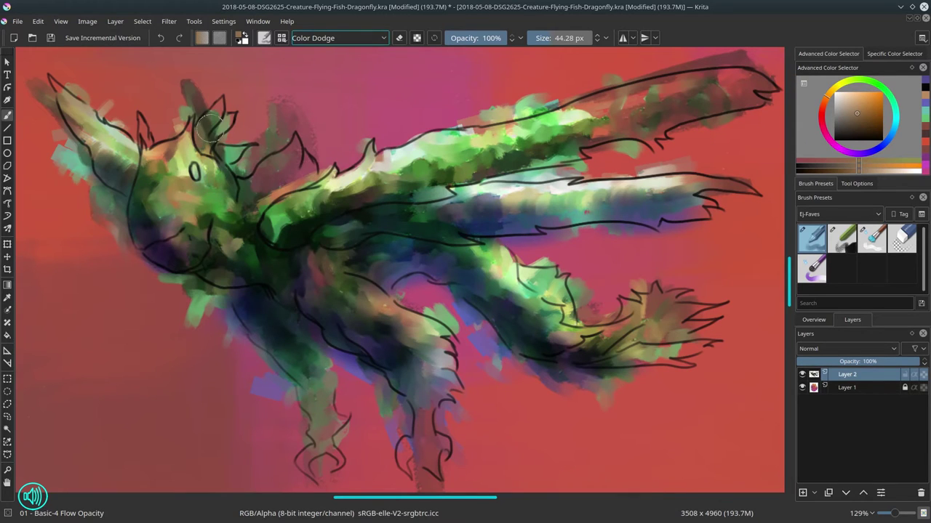
pyautogui.moveTo(211, 123)
pyautogui.mouseDown()
pyautogui.moveTo(234, 189)
pyautogui.moveTo(86, 118)
pyautogui.moveTo(275, 163)
pyautogui.moveTo(297, 205)
pyautogui.moveTo(259, 205)
pyautogui.moveTo(307, 159)
pyautogui.moveTo(240, 189)
pyautogui.mouseUp()
pyautogui.moveTo(385, 309)
pyautogui.mouseDown()
pyautogui.moveTo(446, 331)
pyautogui.moveTo(445, 360)
pyautogui.mouseUp()
pyautogui.moveTo(499, 268); pyautogui.dragTo(511, 285)
pyautogui.moveTo(662, 315)
pyautogui.mouseDown()
pyautogui.moveTo(683, 309)
pyautogui.moveTo(695, 330)
pyautogui.mouseUp()
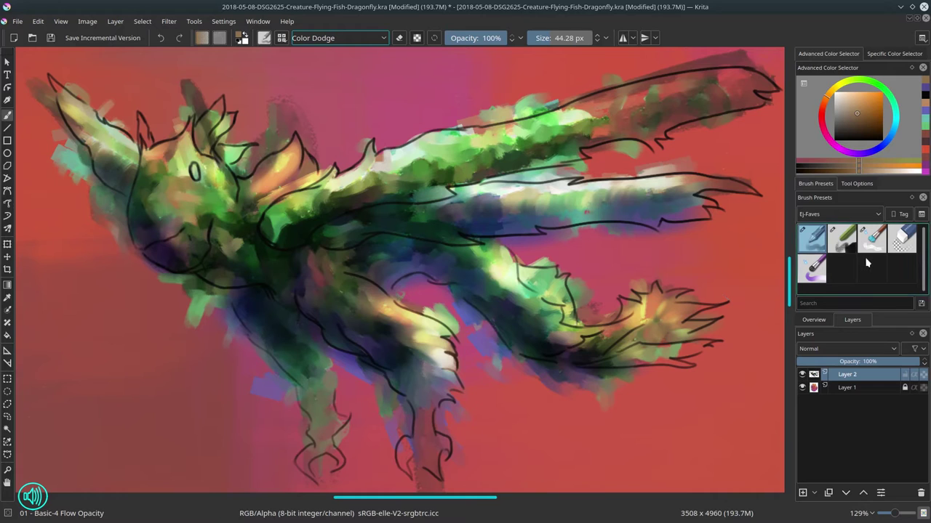
# - Erase the stray paint under the jaw and throat and along the front leg with the circle eraser
pyautogui.click(901, 239)
pyautogui.moveTo(158, 284)
pyautogui.mouseDown()
pyautogui.moveTo(195, 293)
pyautogui.moveTo(218, 320)
pyautogui.moveTo(289, 431)
pyautogui.moveTo(274, 423)
pyautogui.mouseUp()
pyautogui.moveTo(190, 320)
pyautogui.mouseDown()
pyautogui.moveTo(183, 325)
pyautogui.moveTo(197, 323)
pyautogui.mouseUp()
pyautogui.moveTo(369, 450)
pyautogui.mouseDown()
pyautogui.moveTo(338, 445)
pyautogui.moveTo(364, 352)
pyautogui.mouseUp()
pyautogui.moveTo(329, 420); pyautogui.dragTo(364, 420)
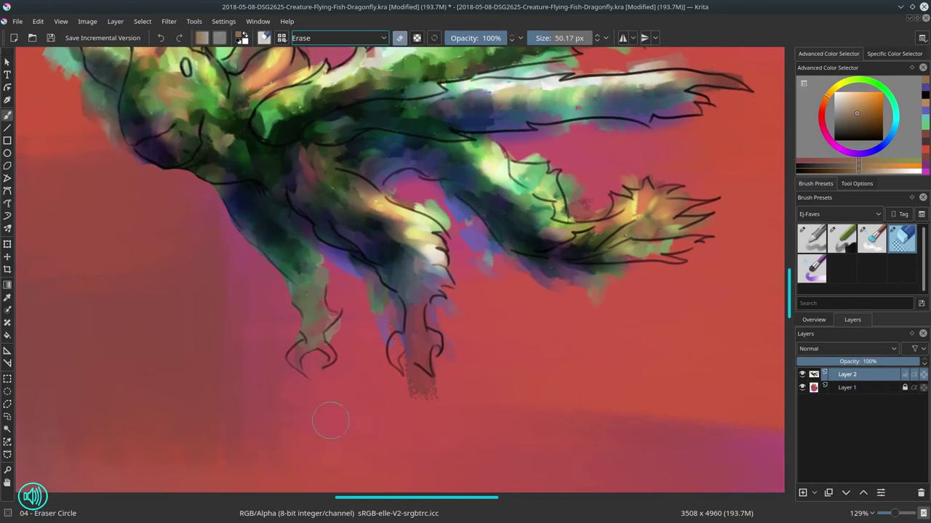
# - Erase the excess paint below the rear claws and clean out the gap between the front and rear legs
pyautogui.moveTo(416, 406); pyautogui.dragTo(441, 400)
pyautogui.moveTo(448, 407)
pyautogui.mouseDown()
pyautogui.moveTo(433, 407)
pyautogui.moveTo(428, 388)
pyautogui.moveTo(416, 389)
pyautogui.mouseUp()
pyautogui.moveTo(406, 361)
pyautogui.mouseDown()
pyautogui.moveTo(424, 380)
pyautogui.moveTo(415, 372)
pyautogui.mouseUp()
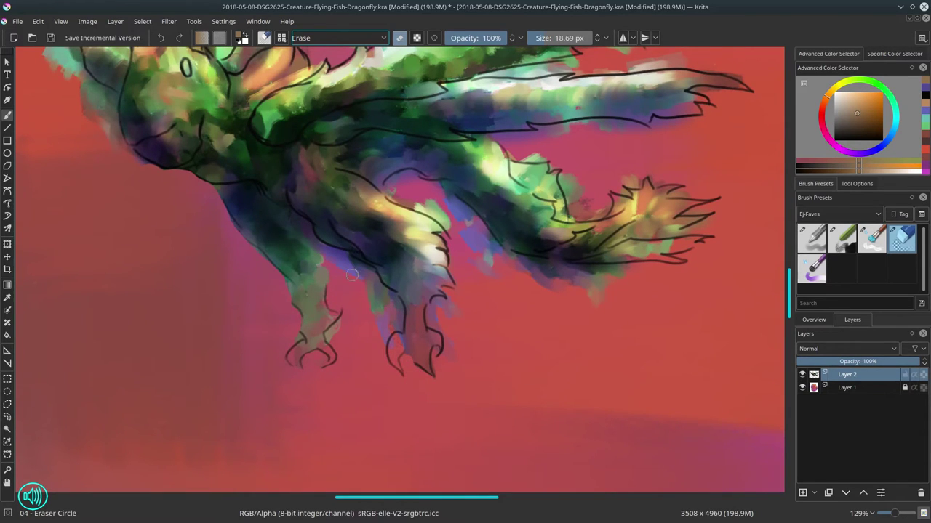
pyautogui.moveTo(339, 266)
pyautogui.keyDown('shift'); pyautogui.mouseDown()
pyautogui.moveTo(353, 266)
pyautogui.moveTo(331, 260)
pyautogui.mouseUp(); pyautogui.keyUp('shift')
pyautogui.moveTo(350, 268)
pyautogui.keyDown('shift'); pyautogui.mouseDown()
pyautogui.moveTo(331, 268)
pyautogui.moveTo(346, 255)
pyautogui.moveTo(370, 272)
pyautogui.mouseUp(); pyautogui.keyUp('shift')
pyautogui.moveTo(320, 247); pyautogui.dragTo(310, 218)
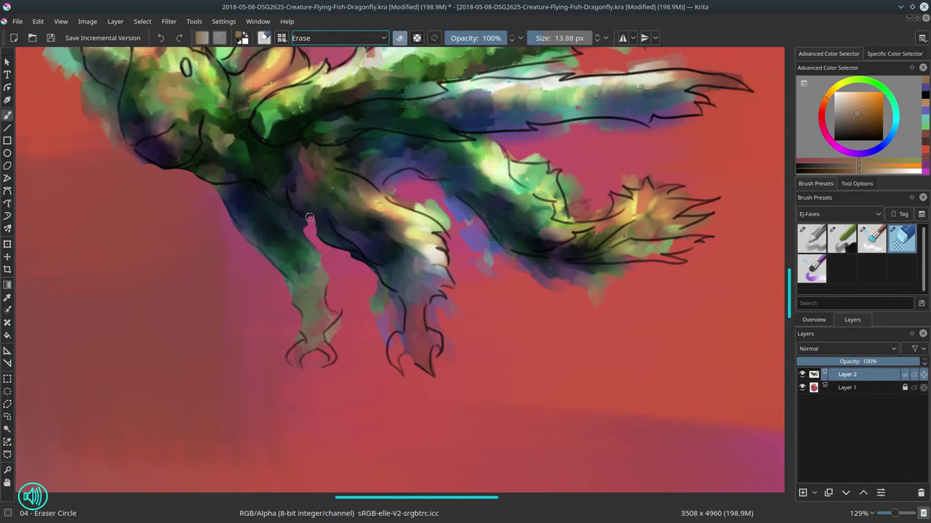
# - Erase the paint outside the lower rear leg, the belly arch and the underside of the tail
pyautogui.moveTo(367, 269)
pyautogui.keyDown('shift'); pyautogui.mouseDown()
pyautogui.moveTo(379, 269)
pyautogui.moveTo(396, 320)
pyautogui.moveTo(378, 309)
pyautogui.moveTo(385, 329)
pyautogui.moveTo(389, 318)
pyautogui.moveTo(458, 311)
pyautogui.mouseUp(); pyautogui.keyUp('shift')
pyautogui.moveTo(413, 186)
pyautogui.mouseDown()
pyautogui.moveTo(392, 190)
pyautogui.moveTo(451, 234)
pyautogui.moveTo(404, 179)
pyautogui.moveTo(425, 183)
pyautogui.mouseUp()
pyautogui.moveTo(439, 191)
pyautogui.mouseDown()
pyautogui.moveTo(497, 249)
pyautogui.moveTo(498, 241)
pyautogui.moveTo(495, 268)
pyautogui.moveTo(535, 263)
pyautogui.mouseUp()
pyautogui.moveTo(549, 300)
pyautogui.mouseDown()
pyautogui.moveTo(577, 362)
pyautogui.moveTo(625, 338)
pyautogui.moveTo(668, 359)
pyautogui.mouseUp()
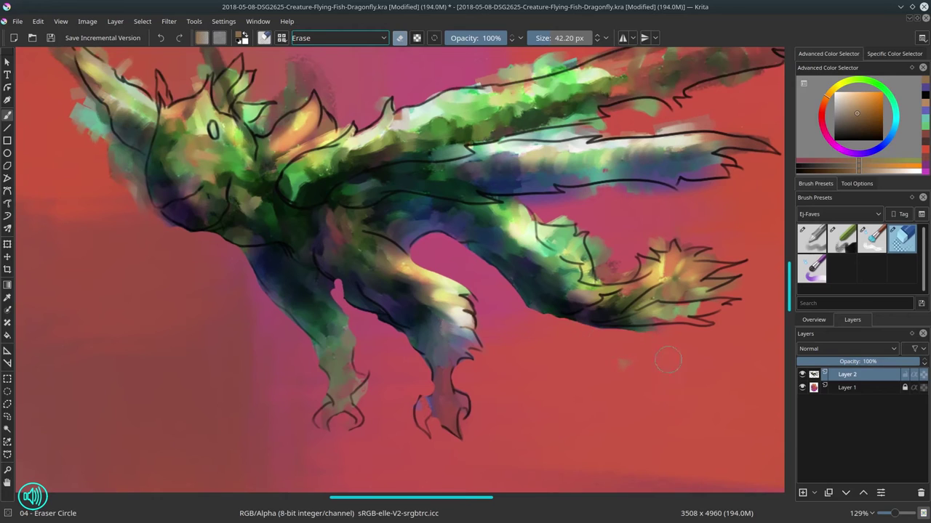
# - Clean the background inside the tail's upper curve and around the spiky fin along its back
pyautogui.moveTo(629, 248); pyautogui.dragTo(613, 265)
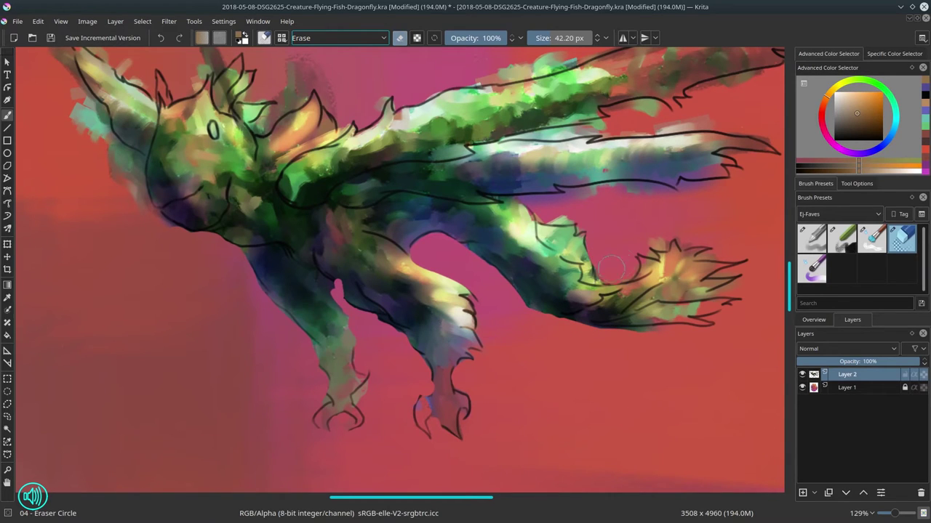
pyautogui.moveTo(592, 225); pyautogui.dragTo(582, 216)
pyautogui.moveTo(578, 214)
pyautogui.mouseDown()
pyautogui.moveTo(533, 211)
pyautogui.moveTo(525, 205)
pyautogui.moveTo(543, 196)
pyautogui.moveTo(525, 198)
pyautogui.moveTo(625, 177)
pyautogui.mouseUp()
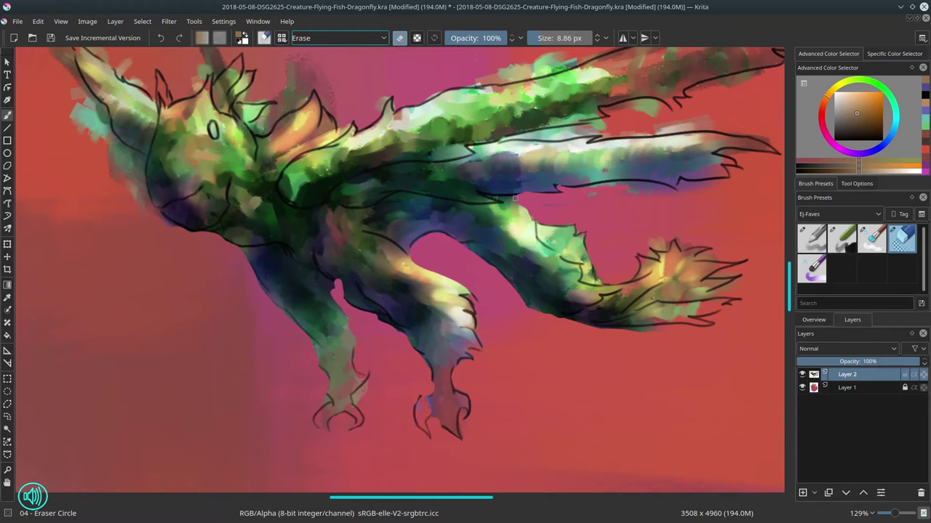
# - Erase the excess paint beneath the lower wing, following its jagged lower edge to the tip
pyautogui.press(']')
pyautogui.press(']')
pyautogui.press(']')
pyautogui.moveTo(569, 195)
pyautogui.mouseDown()
pyautogui.moveTo(709, 182)
pyautogui.moveTo(689, 197)
pyautogui.moveTo(729, 184)
pyautogui.moveTo(672, 223)
pyautogui.mouseUp()
pyautogui.press('[')
pyautogui.press('[')
pyautogui.moveTo(664, 183); pyautogui.dragTo(696, 183)
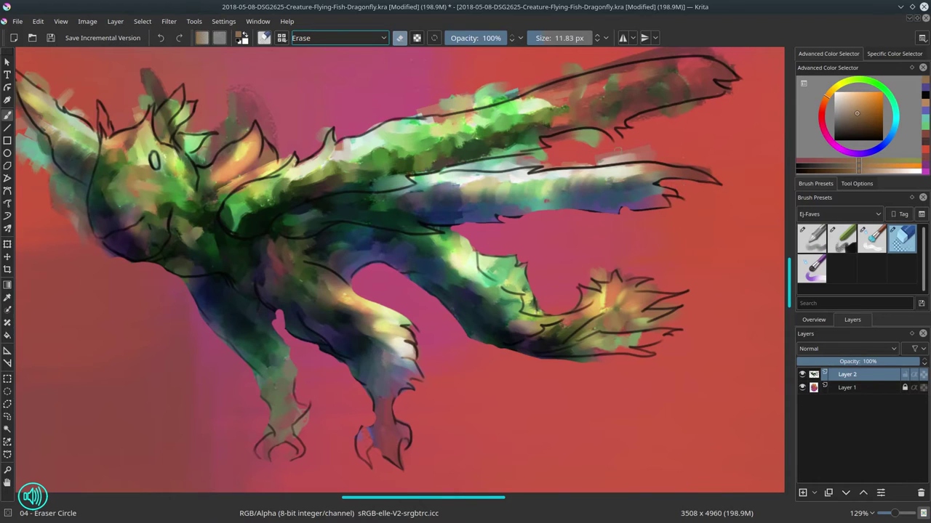
# - Clear the gap between the two wings and trim the lower wing's upper edge to a clean contour
pyautogui.moveTo(448, 168)
pyautogui.mouseDown()
pyautogui.moveTo(547, 163)
pyautogui.moveTo(477, 168)
pyautogui.mouseUp()
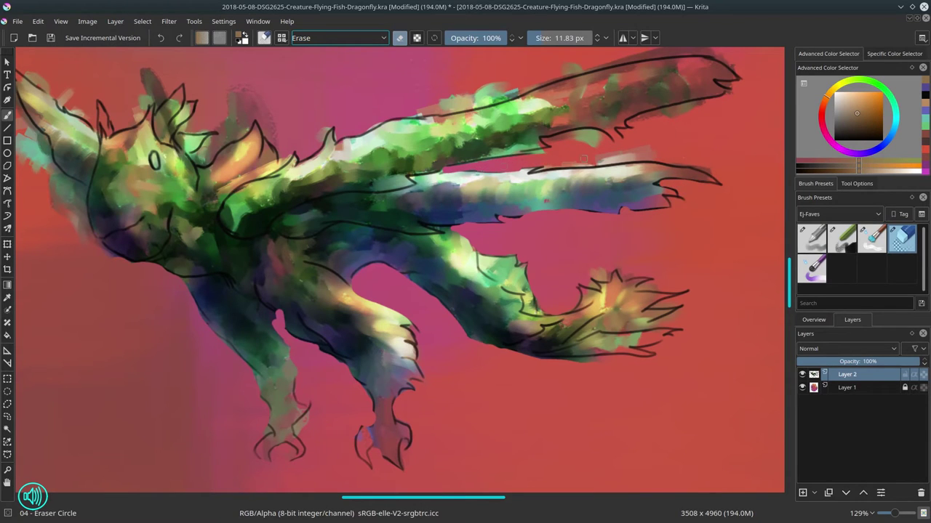
pyautogui.press('[')
pyautogui.moveTo(576, 158); pyautogui.dragTo(643, 161)
pyautogui.moveTo(584, 164)
pyautogui.mouseDown()
pyautogui.moveTo(641, 160)
pyautogui.moveTo(634, 156)
pyautogui.mouseUp()
pyautogui.moveTo(593, 159)
pyautogui.mouseDown()
pyautogui.moveTo(652, 150)
pyautogui.moveTo(702, 170)
pyautogui.mouseUp()
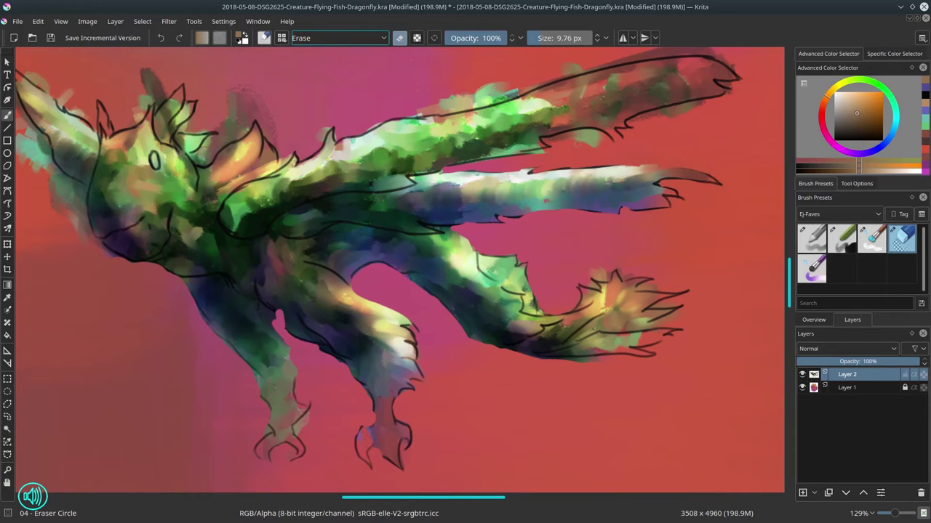
# - Trim the paint along the upper wing's jagged lower edge and the notch at its tip with the eraser
pyautogui.press(']')
pyautogui.press(']')
pyautogui.press(']')
pyautogui.press(']')
pyautogui.press(']')
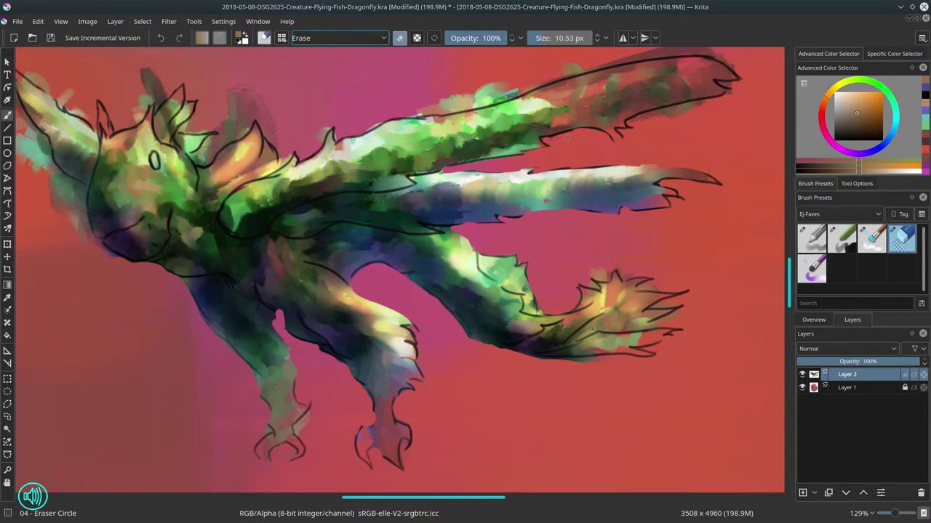
pyautogui.moveTo(638, 118); pyautogui.dragTo(698, 104)
pyautogui.moveTo(703, 144); pyautogui.dragTo(685, 177)
pyautogui.moveTo(710, 128); pyautogui.dragTo(630, 149)
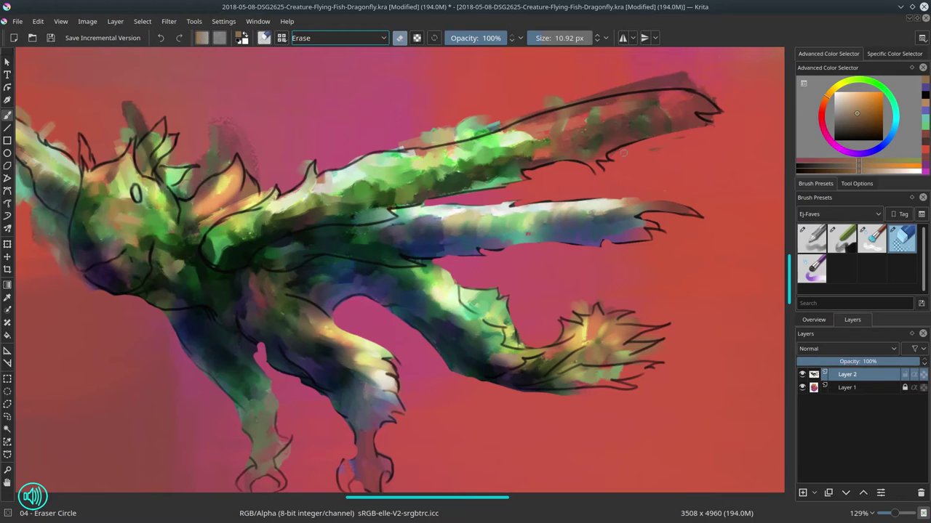
pyautogui.moveTo(717, 118); pyautogui.dragTo(701, 116)
# - Erase the overflowing paint above the upper wing along its whole upper edge
pyautogui.press(']')
pyautogui.press(']')
pyautogui.press(']')
pyautogui.moveTo(409, 137); pyautogui.dragTo(470, 122)
pyautogui.moveTo(458, 134)
pyautogui.mouseDown()
pyautogui.moveTo(406, 141)
pyautogui.moveTo(520, 120)
pyautogui.moveTo(625, 81)
pyautogui.moveTo(729, 105)
pyautogui.mouseUp()
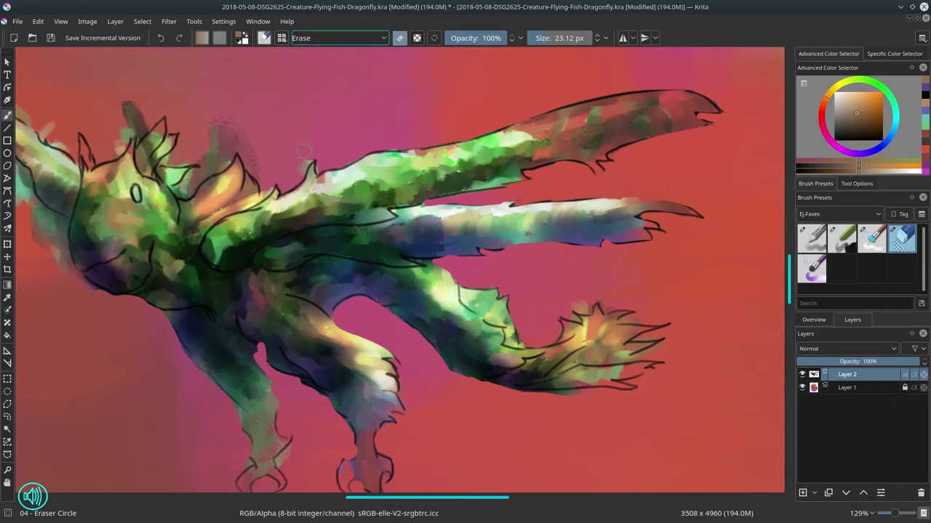
# - Erase the stray paint around the back spike, the ridge and the frills behind the head
pyautogui.moveTo(304, 154); pyautogui.dragTo(303, 169)
pyautogui.moveTo(188, 188)
pyautogui.mouseDown()
pyautogui.moveTo(192, 179)
pyautogui.moveTo(174, 192)
pyautogui.moveTo(218, 165)
pyautogui.moveTo(179, 159)
pyautogui.mouseUp()
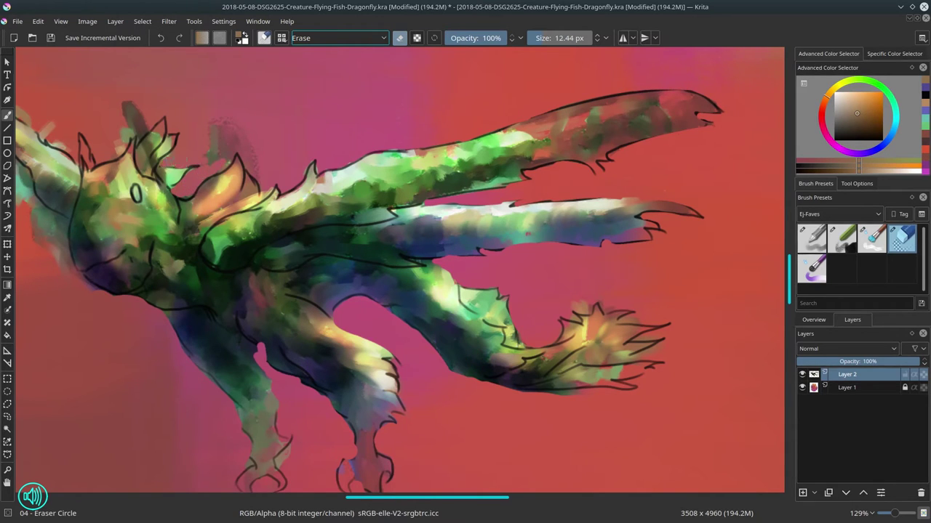
pyautogui.press(']')
pyautogui.press(']')
pyautogui.press(']')
pyautogui.press(']')
pyautogui.moveTo(221, 125)
pyautogui.mouseDown()
pyautogui.moveTo(218, 161)
pyautogui.moveTo(226, 120)
pyautogui.moveTo(246, 119)
pyautogui.moveTo(245, 144)
pyautogui.moveTo(448, 145)
pyautogui.mouseUp()
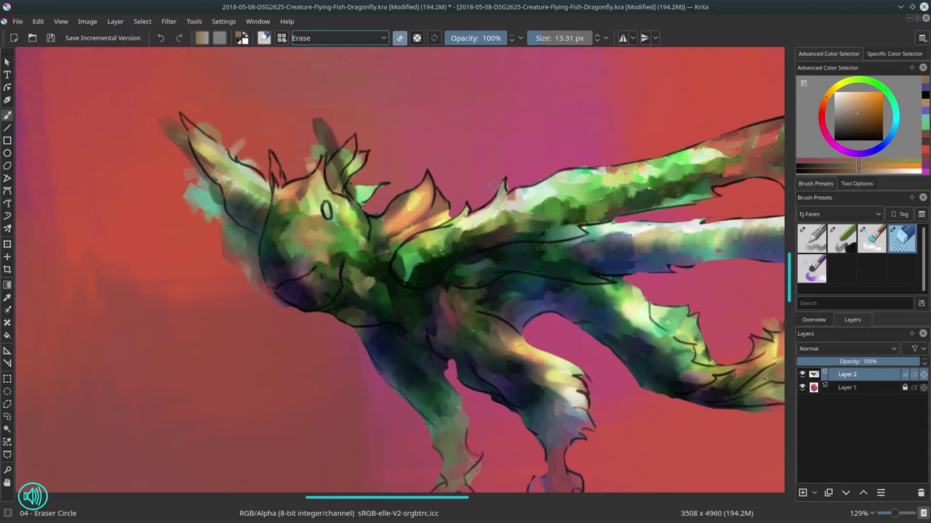
# - Erase the excess paint above the head frill, around the antenna and in front of the face
pyautogui.moveTo(308, 115)
pyautogui.mouseDown()
pyautogui.moveTo(313, 166)
pyautogui.moveTo(330, 139)
pyautogui.moveTo(313, 144)
pyautogui.moveTo(338, 143)
pyautogui.mouseUp()
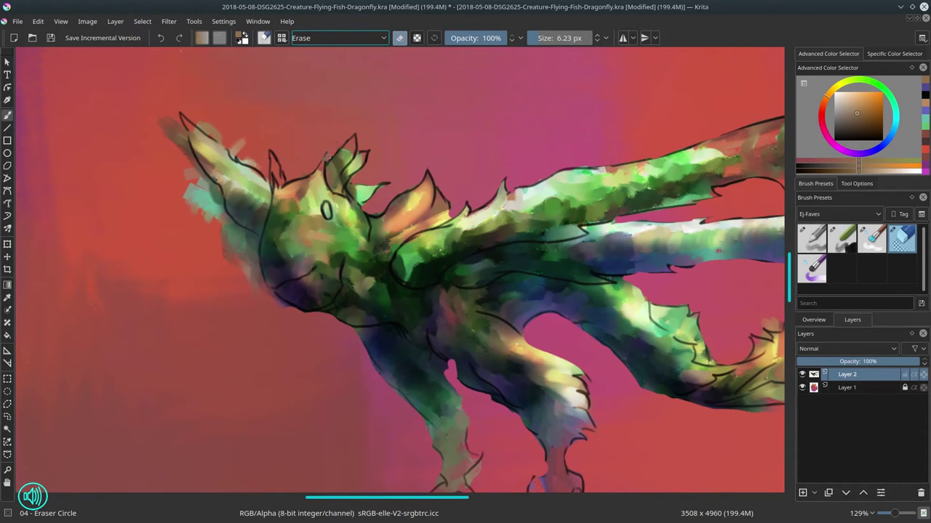
pyautogui.moveTo(208, 120)
pyautogui.mouseDown()
pyautogui.moveTo(228, 120)
pyautogui.moveTo(254, 161)
pyautogui.mouseUp()
pyautogui.moveTo(187, 158); pyautogui.dragTo(198, 193)
pyautogui.moveTo(198, 192)
pyautogui.mouseDown()
pyautogui.moveTo(165, 134)
pyautogui.moveTo(284, 311)
pyautogui.moveTo(293, 308)
pyautogui.mouseUp()
pyautogui.moveTo(579, 267); pyautogui.dragTo(577, 344)
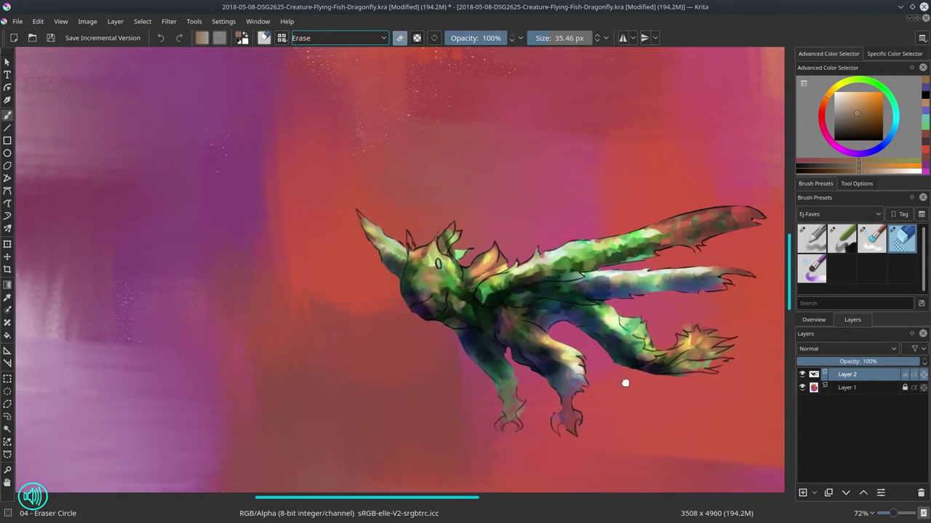
pyautogui.moveTo(637, 371); pyautogui.dragTo(572, 316)
pyautogui.moveTo(582, 360)
pyautogui.mouseDown()
pyautogui.moveTo(575, 302)
pyautogui.moveTo(588, 366)
pyautogui.mouseUp()
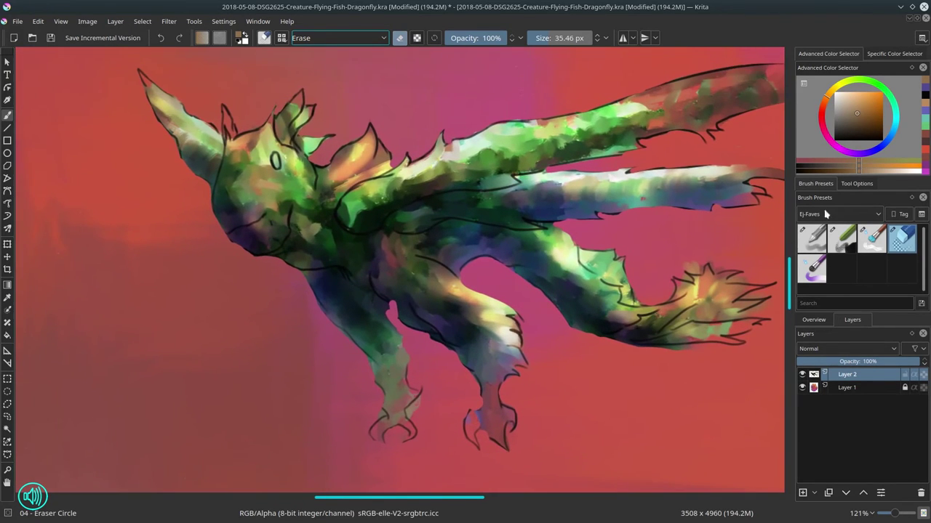
# - Switch to the Basic-4 Flow Opacity brush in Normal mode and fill the creature's eye solid black
pyautogui.click(873, 244)
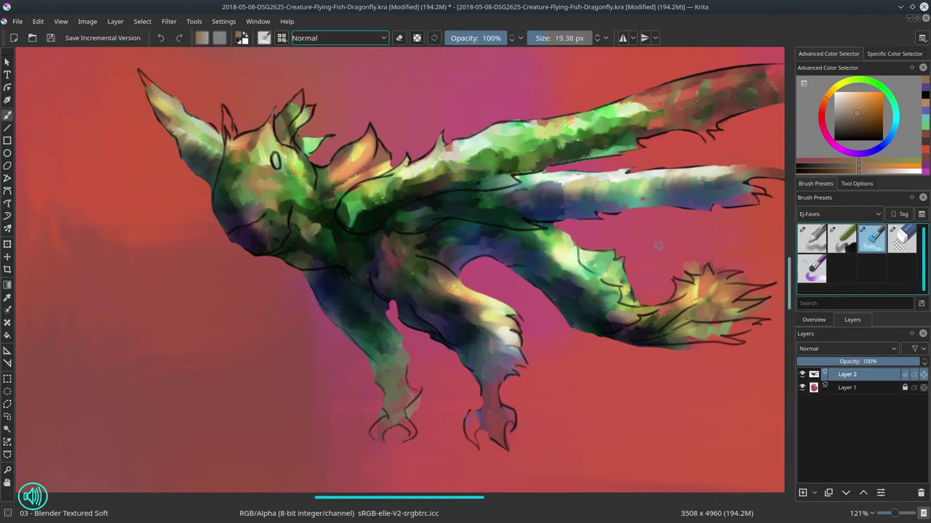
pyautogui.click(812, 240)
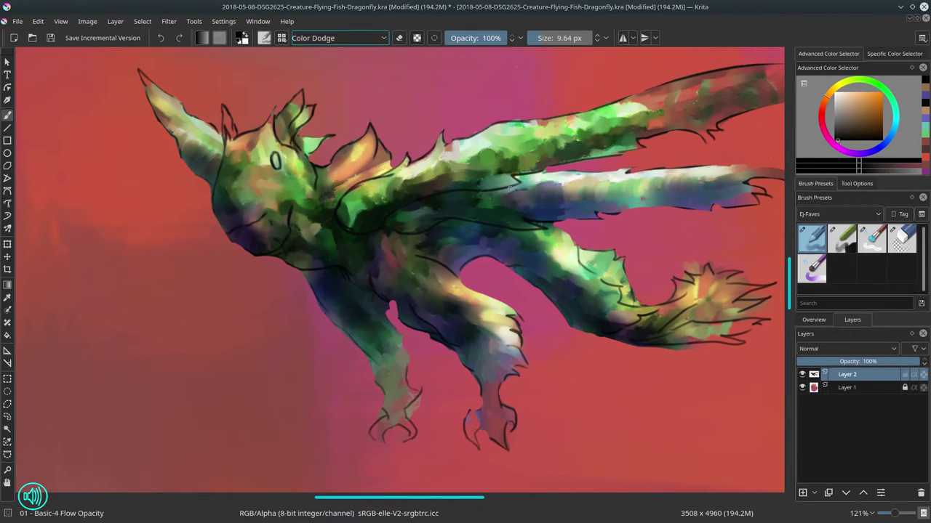
pyautogui.click(367, 38)
pyautogui.click(335, 148)
pyautogui.moveTo(276, 161); pyautogui.dragTo(275, 156)
# - Paint the small head spike and the frills behind the head with orange and yellow sampled from the creature
pyautogui.keyDown('ctrl'); pyautogui.click(227, 111); pyautogui.keyUp('ctrl')
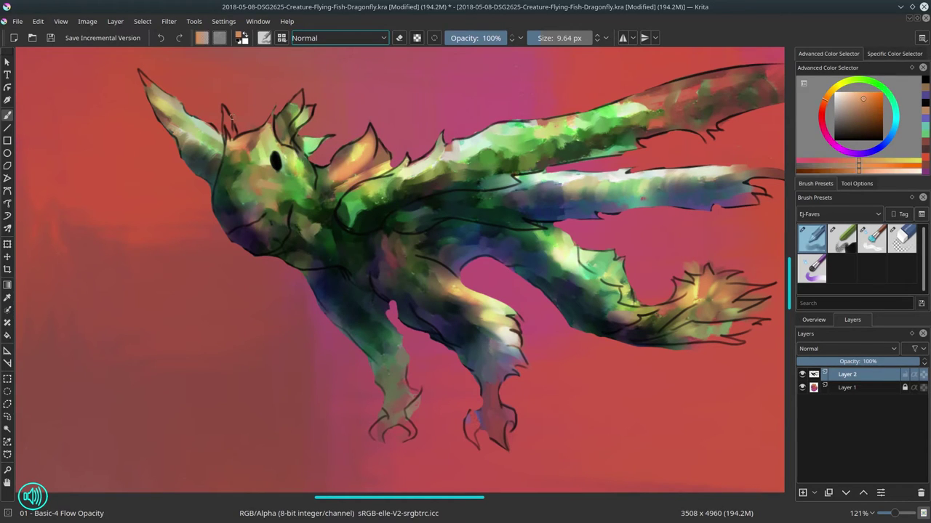
pyautogui.moveTo(302, 95); pyautogui.dragTo(295, 105)
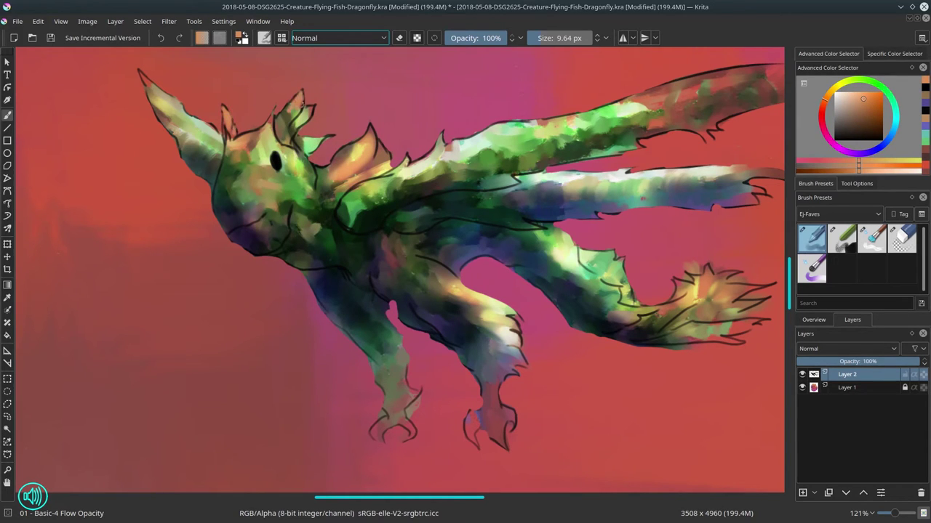
pyautogui.keyDown('ctrl'); pyautogui.click(359, 141); pyautogui.keyUp('ctrl')
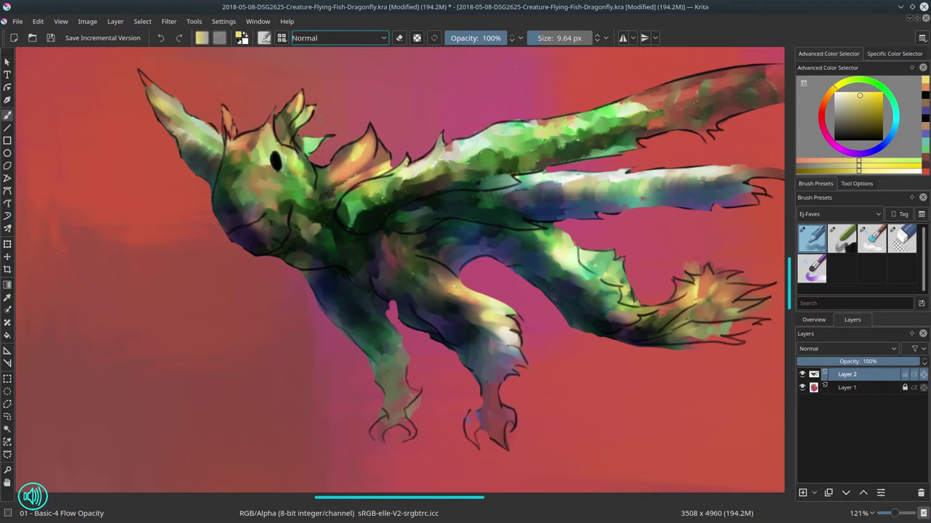
# - Blend the antenna and the front edge of the head with the Blender Textured Soft brush, smoothing away the outlines
pyautogui.click(872, 239)
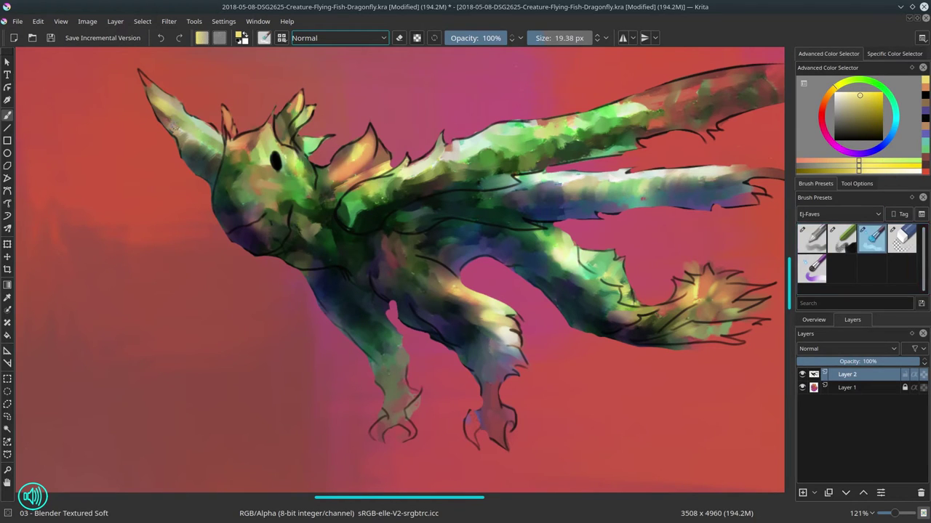
pyautogui.moveTo(173, 132); pyautogui.dragTo(138, 73)
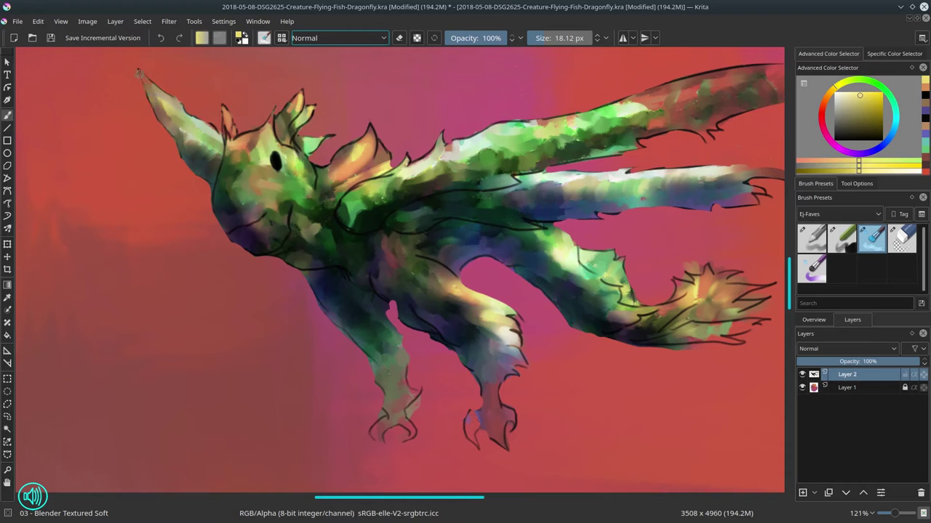
pyautogui.moveTo(174, 105)
pyautogui.mouseDown()
pyautogui.moveTo(153, 80)
pyautogui.moveTo(215, 135)
pyautogui.mouseUp()
pyautogui.moveTo(216, 202)
pyautogui.mouseDown()
pyautogui.moveTo(230, 138)
pyautogui.moveTo(223, 118)
pyautogui.moveTo(234, 131)
pyautogui.moveTo(261, 137)
pyautogui.moveTo(243, 165)
pyautogui.moveTo(208, 182)
pyautogui.mouseUp()
pyautogui.moveTo(210, 134)
pyautogui.mouseDown()
pyautogui.moveTo(164, 84)
pyautogui.moveTo(168, 99)
pyautogui.moveTo(159, 75)
pyautogui.moveTo(136, 77)
pyautogui.moveTo(174, 138)
pyautogui.moveTo(166, 98)
pyautogui.mouseUp()
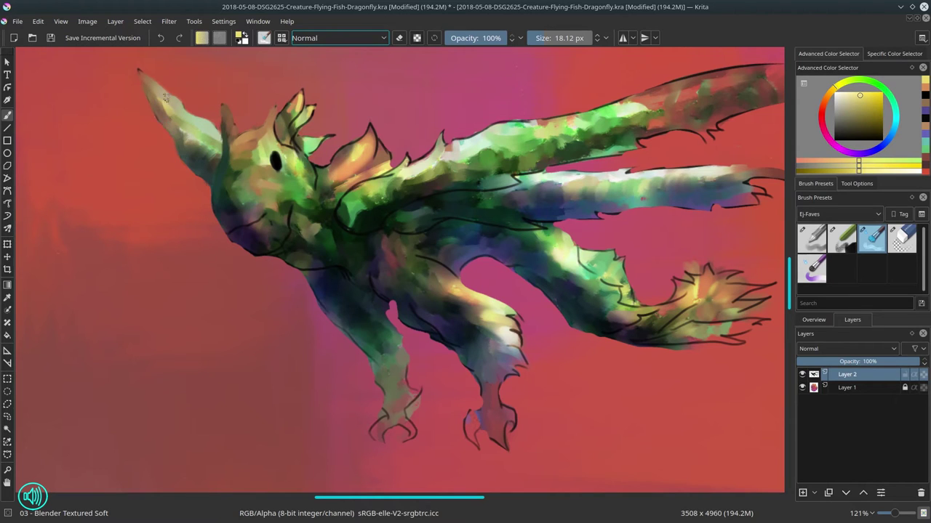
# - Blend away the outlines of the mouth, face, head and neck frills and throat with the Blender Textured Soft brush
pyautogui.moveTo(226, 193)
pyautogui.mouseDown()
pyautogui.moveTo(245, 212)
pyautogui.moveTo(228, 225)
pyautogui.moveTo(261, 212)
pyautogui.moveTo(233, 236)
pyautogui.moveTo(268, 216)
pyautogui.moveTo(242, 232)
pyautogui.moveTo(260, 232)
pyautogui.moveTo(244, 248)
pyautogui.moveTo(273, 241)
pyautogui.moveTo(288, 220)
pyautogui.moveTo(282, 228)
pyautogui.moveTo(293, 226)
pyautogui.moveTo(290, 238)
pyautogui.moveTo(277, 255)
pyautogui.moveTo(300, 238)
pyautogui.moveTo(279, 216)
pyautogui.moveTo(291, 204)
pyautogui.moveTo(293, 234)
pyautogui.moveTo(282, 200)
pyautogui.mouseUp()
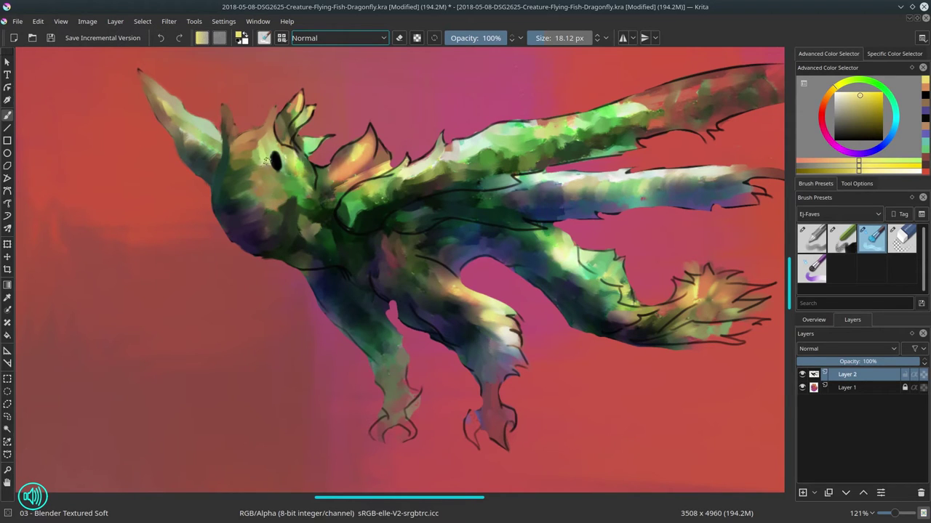
pyautogui.moveTo(266, 159)
pyautogui.mouseDown()
pyautogui.moveTo(260, 164)
pyautogui.moveTo(265, 142)
pyautogui.moveTo(276, 145)
pyautogui.moveTo(270, 128)
pyautogui.mouseUp()
pyautogui.moveTo(283, 212)
pyautogui.mouseDown()
pyautogui.moveTo(271, 208)
pyautogui.moveTo(283, 222)
pyautogui.mouseUp()
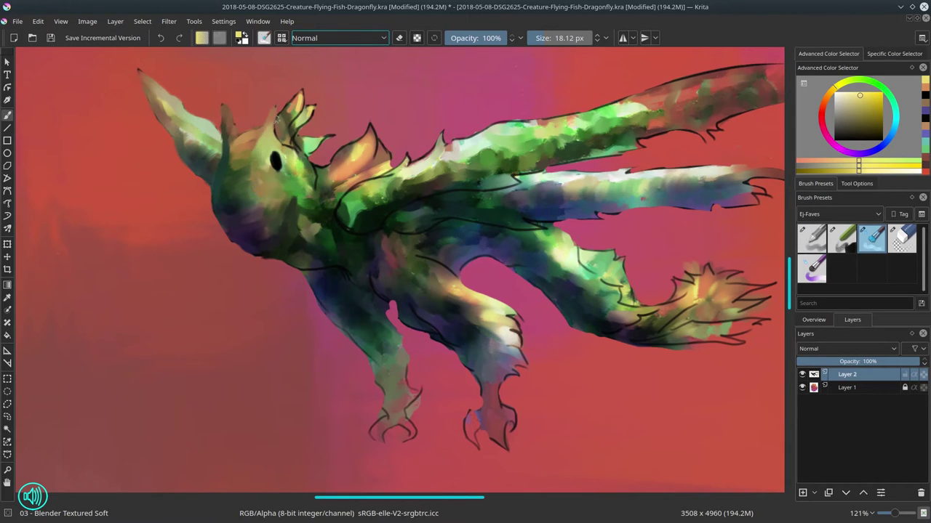
pyautogui.moveTo(286, 152)
pyautogui.mouseDown()
pyautogui.moveTo(301, 174)
pyautogui.moveTo(291, 172)
pyautogui.moveTo(304, 159)
pyautogui.moveTo(279, 140)
pyautogui.moveTo(300, 92)
pyautogui.moveTo(303, 120)
pyautogui.moveTo(312, 104)
pyautogui.moveTo(290, 140)
pyautogui.moveTo(323, 129)
pyautogui.moveTo(305, 141)
pyautogui.moveTo(330, 136)
pyautogui.moveTo(309, 149)
pyautogui.moveTo(332, 137)
pyautogui.mouseUp()
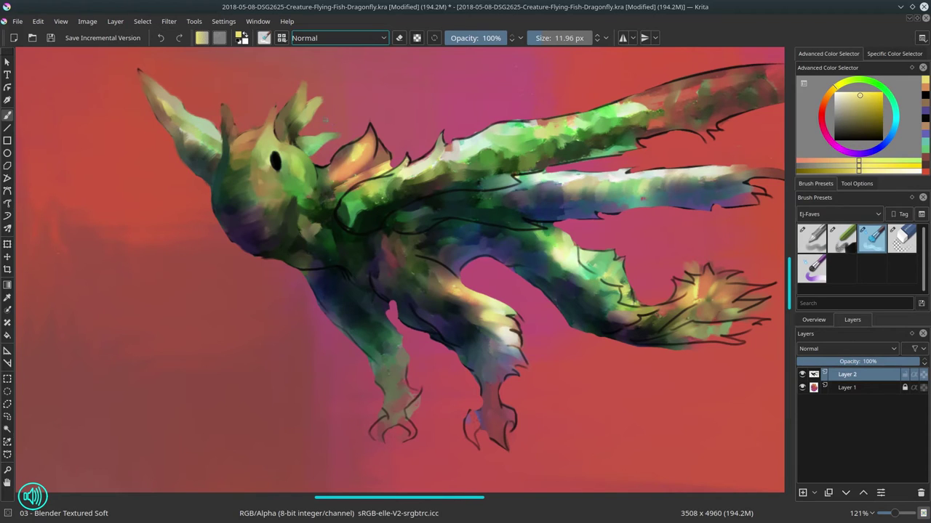
pyautogui.moveTo(322, 168)
pyautogui.mouseDown()
pyautogui.moveTo(367, 134)
pyautogui.moveTo(371, 149)
pyautogui.moveTo(344, 149)
pyautogui.moveTo(329, 194)
pyautogui.moveTo(304, 221)
pyautogui.moveTo(325, 218)
pyautogui.moveTo(378, 149)
pyautogui.moveTo(370, 179)
pyautogui.moveTo(394, 156)
pyautogui.moveTo(338, 197)
pyautogui.mouseUp()
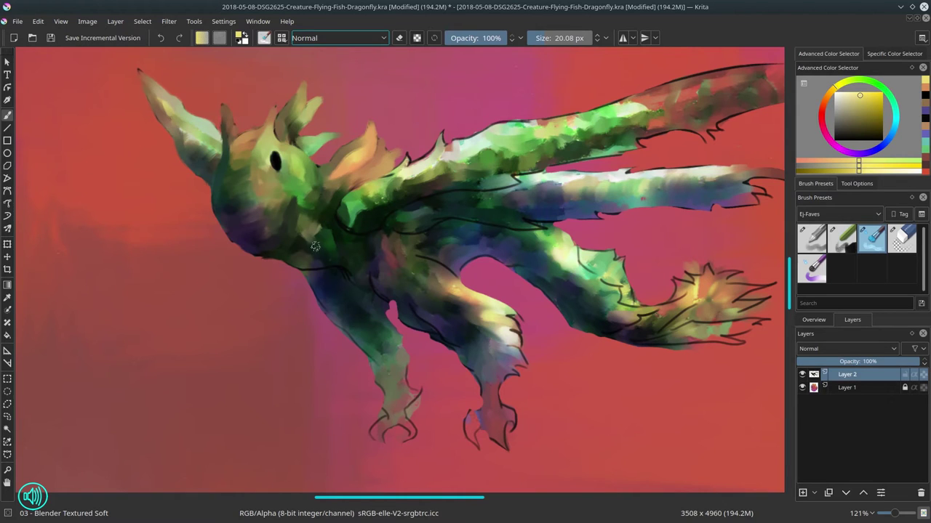
pyautogui.moveTo(323, 257)
pyautogui.mouseDown()
pyautogui.moveTo(286, 259)
pyautogui.moveTo(315, 267)
pyautogui.mouseUp()
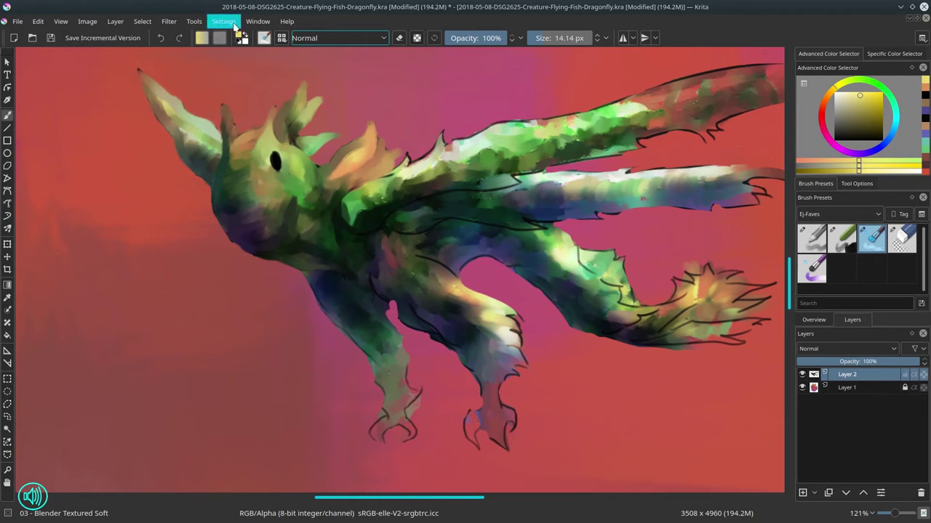
# - Crop the image to a landscape frame of about 1298 x 750 px around the creature
pyautogui.press('1')
pyautogui.click(7, 269)
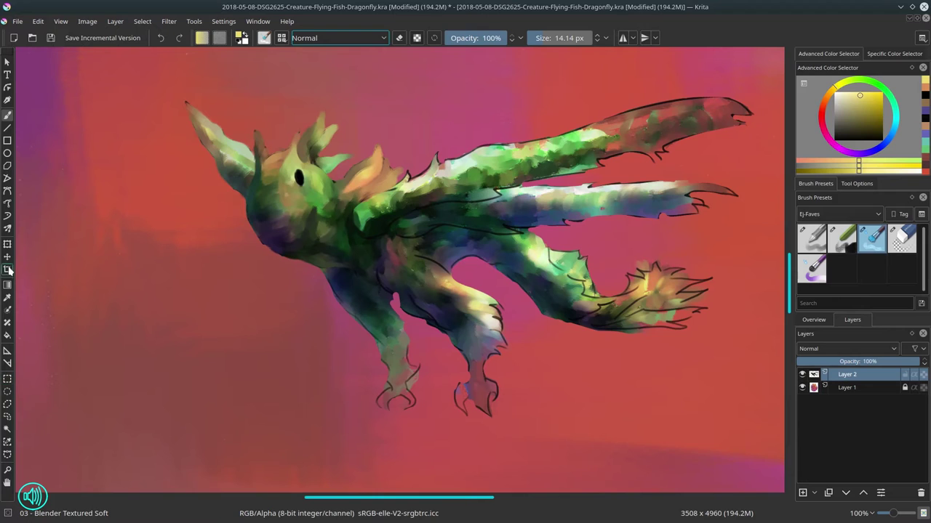
pyautogui.moveTo(769, 431); pyautogui.dragTo(150, 68)
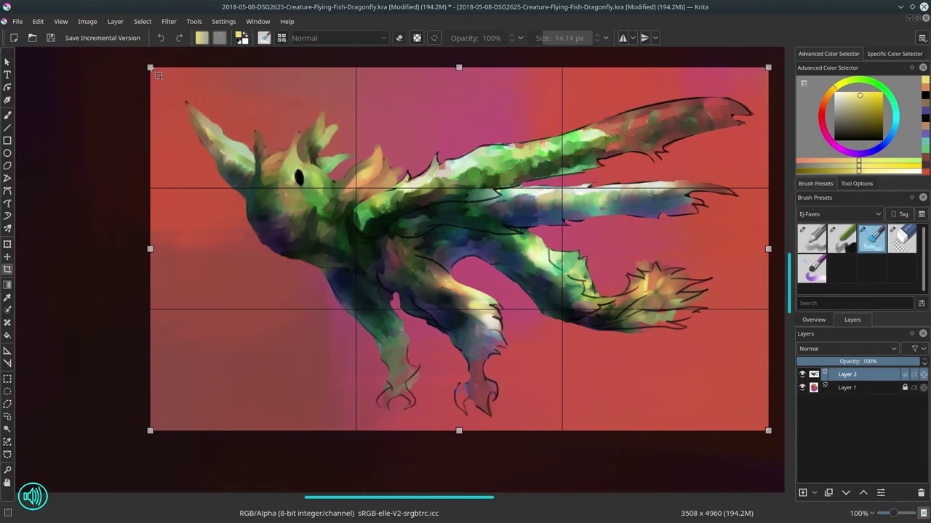
pyautogui.moveTo(769, 249); pyautogui.dragTo(781, 250)
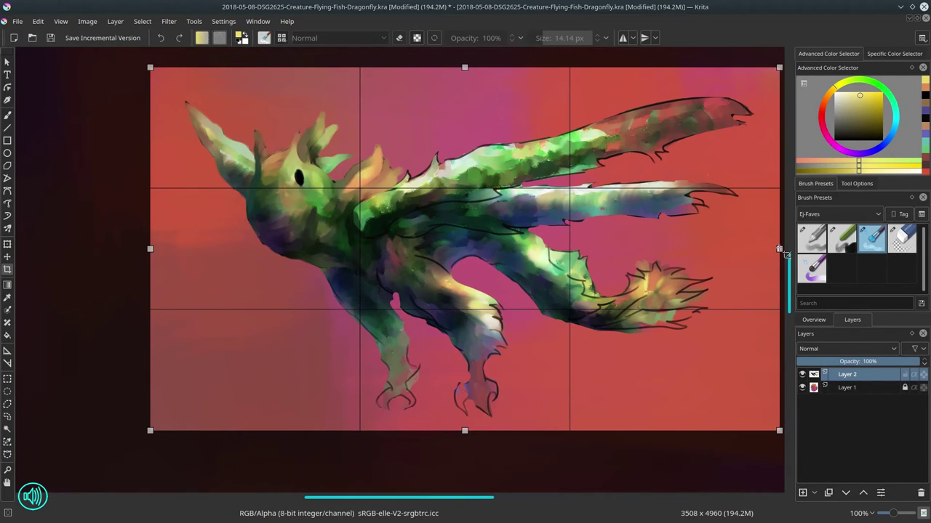
pyautogui.press('Return')
# - Check the cropped image's dimensions in the image properties
pyautogui.click(88, 21)
pyautogui.click(85, 32)
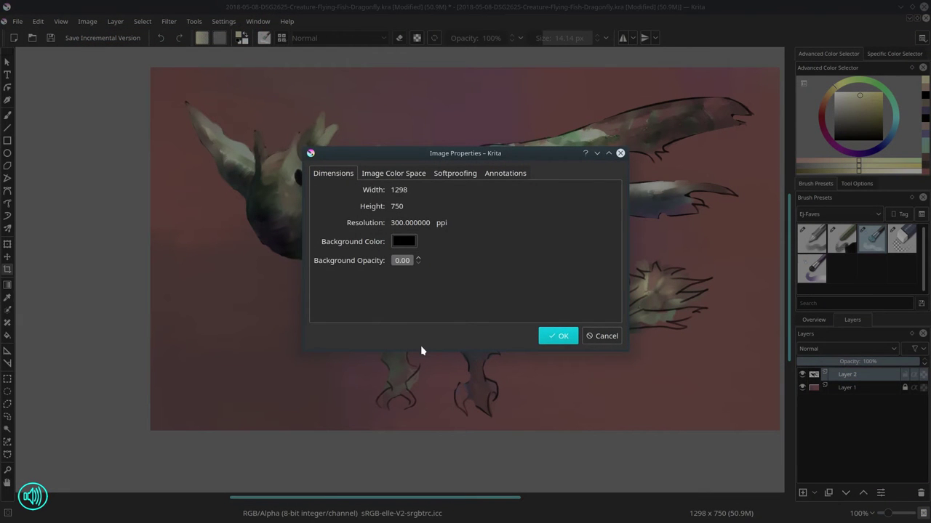
pyautogui.click(617, 336)
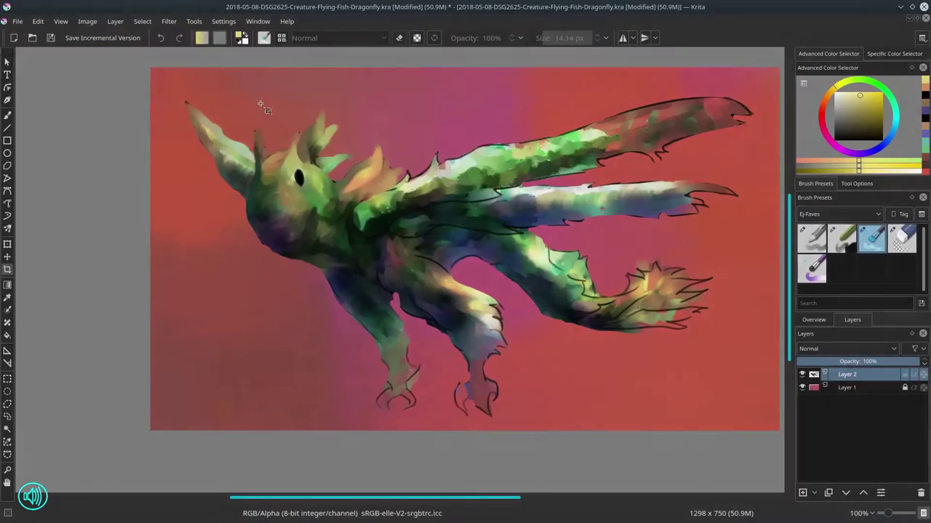
# - Try resizing the canvas to a width of 129000 px, and undo the resize
pyautogui.click(87, 21)
pyautogui.click(108, 199)
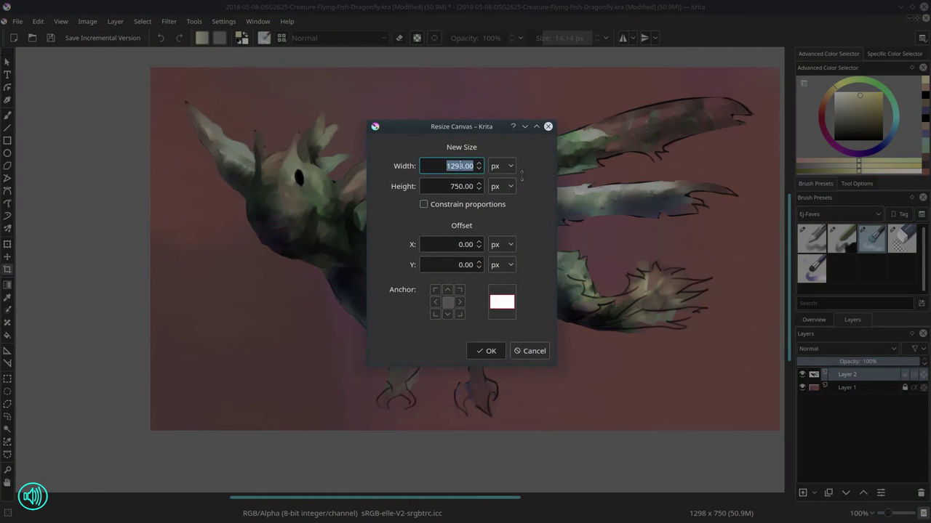
pyautogui.write('129000')
pyautogui.click(487, 353)
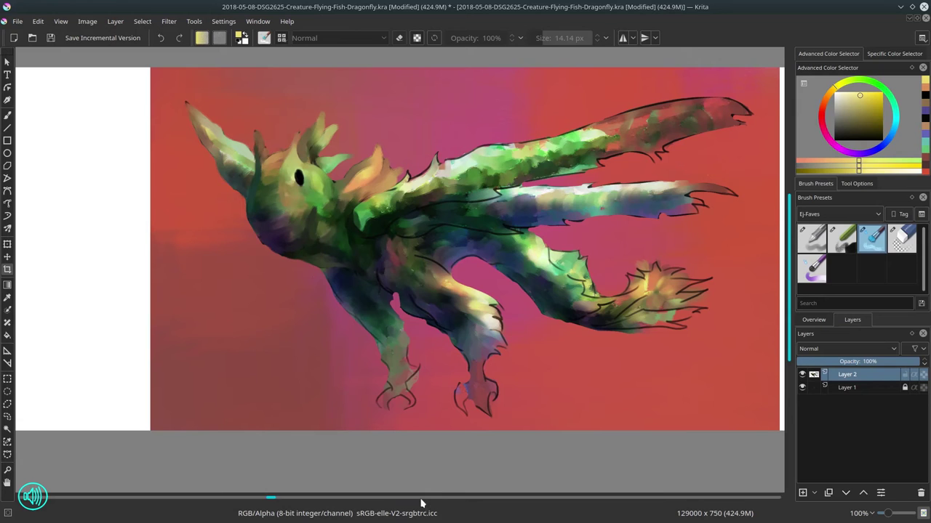
pyautogui.click(38, 21)
pyautogui.click(37, 34)
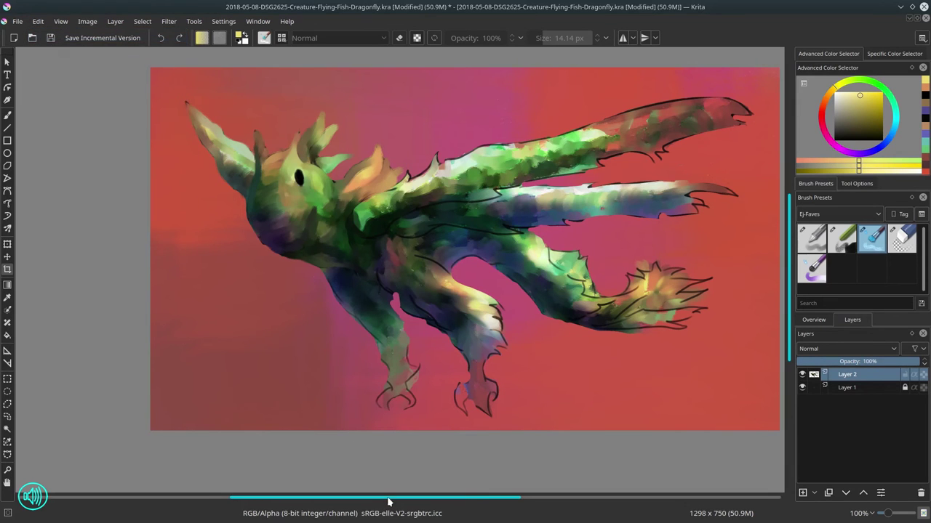
# - Resize the canvas to a width of 1290 px and mirror the image horizontally
pyautogui.click(87, 21)
pyautogui.click(108, 199)
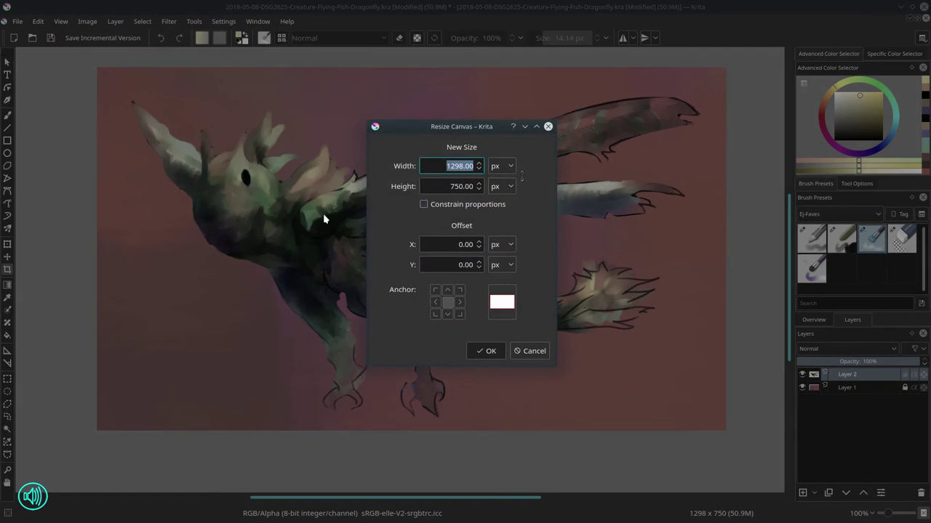
pyautogui.click(461, 165)
pyautogui.write('0')
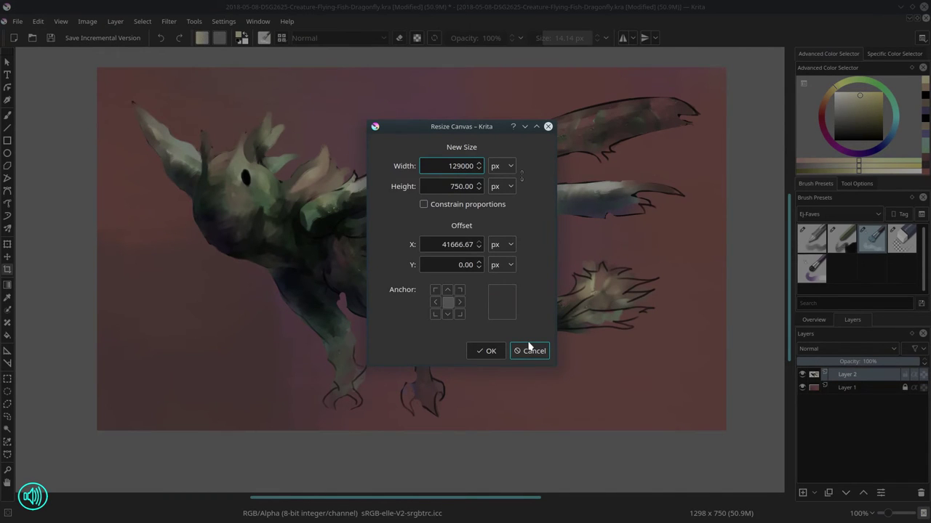
pyautogui.click(476, 351)
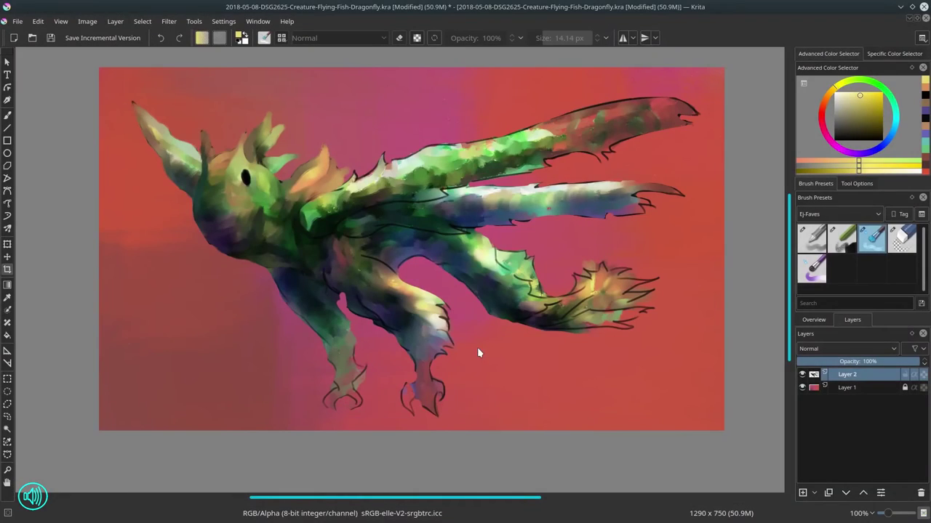
pyautogui.click(93, 24)
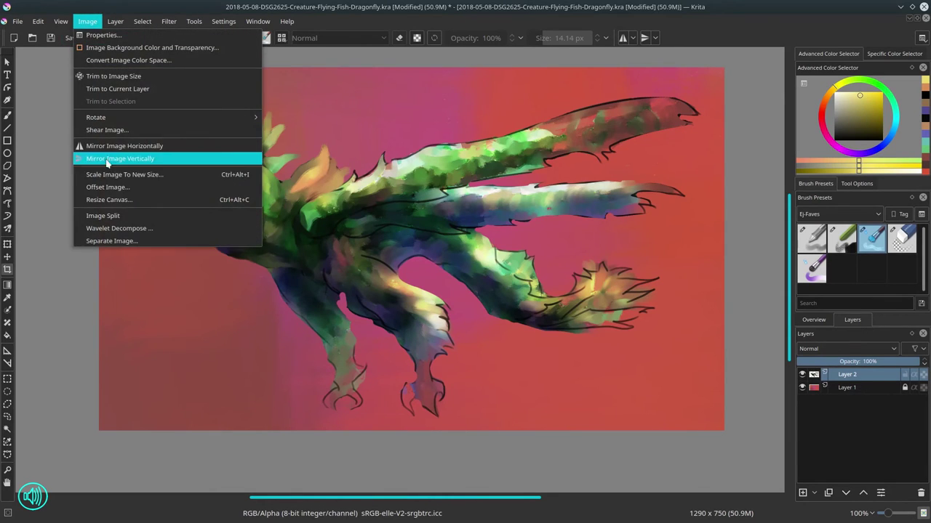
pyautogui.click(106, 145)
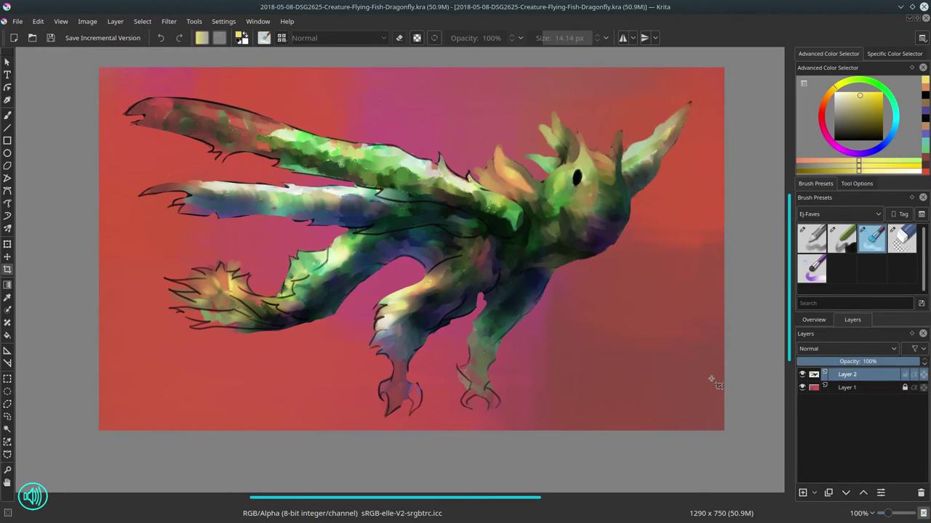
# - Blend the outlines of both legs and their claws into the paint with the Blender Textured Soft brush
pyautogui.press('b')
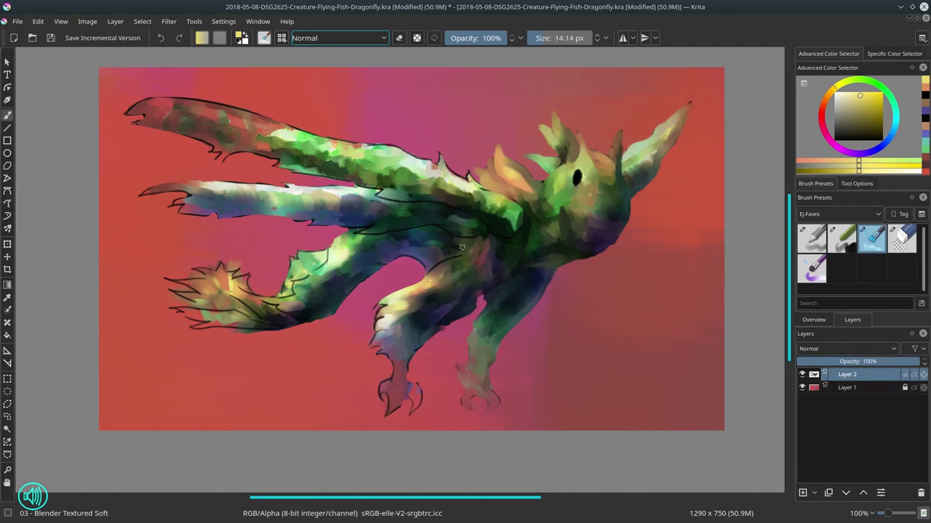
pyautogui.moveTo(420, 286)
pyautogui.mouseDown()
pyautogui.moveTo(456, 258)
pyautogui.moveTo(431, 263)
pyautogui.moveTo(463, 253)
pyautogui.moveTo(399, 294)
pyautogui.moveTo(375, 338)
pyautogui.mouseUp()
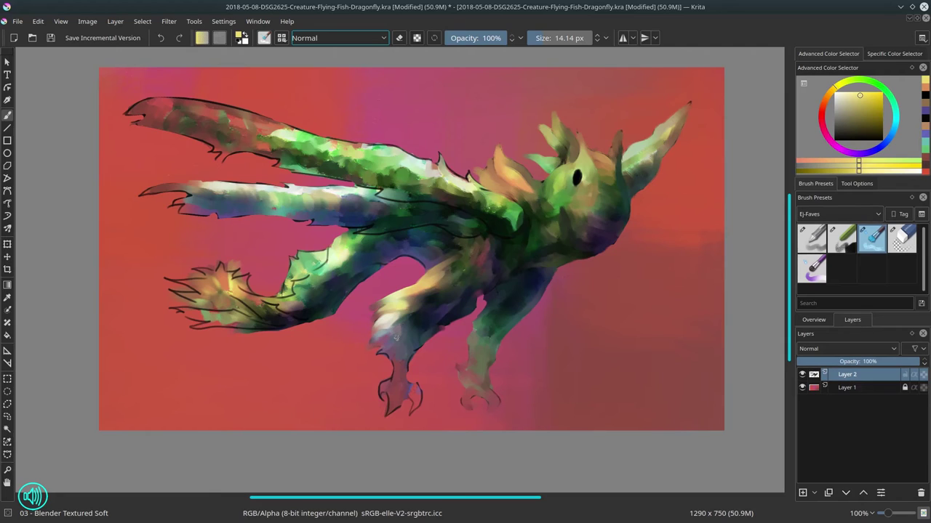
pyautogui.moveTo(409, 354)
pyautogui.mouseDown()
pyautogui.moveTo(408, 372)
pyautogui.moveTo(393, 378)
pyautogui.mouseUp()
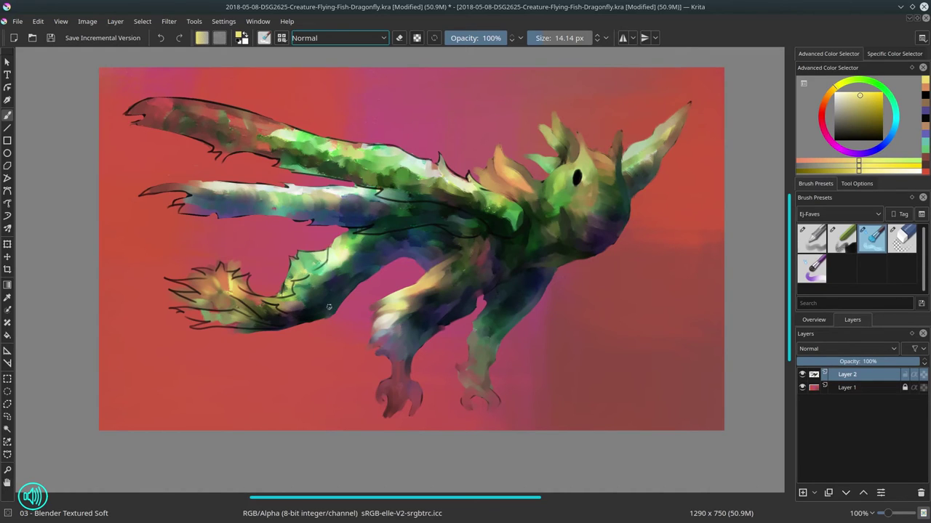
# - Smooth the outlines of the tail, its feathery tip and the fin along its upper edge into the paint
pyautogui.moveTo(265, 319)
pyautogui.mouseDown()
pyautogui.moveTo(246, 331)
pyautogui.moveTo(220, 321)
pyautogui.moveTo(254, 314)
pyautogui.mouseUp()
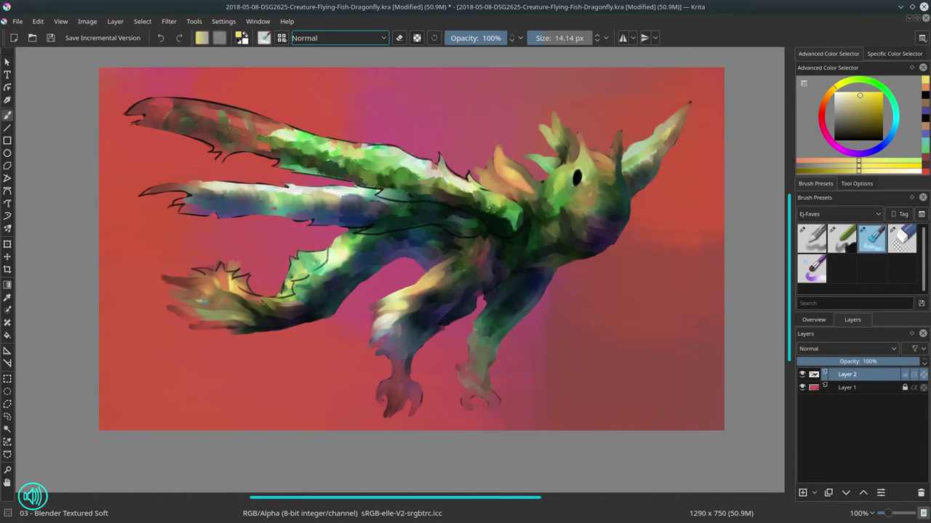
pyautogui.moveTo(216, 281); pyautogui.dragTo(194, 272)
pyautogui.moveTo(230, 283)
pyautogui.mouseDown()
pyautogui.moveTo(238, 269)
pyautogui.moveTo(255, 299)
pyautogui.mouseUp()
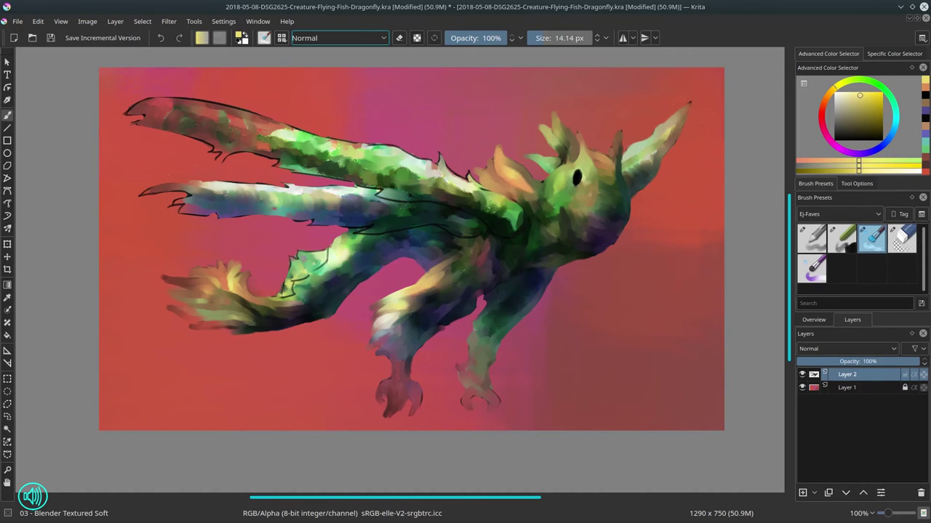
pyautogui.moveTo(304, 253); pyautogui.dragTo(323, 251)
pyautogui.moveTo(281, 295)
pyautogui.mouseDown()
pyautogui.moveTo(328, 249)
pyautogui.moveTo(275, 296)
pyautogui.mouseUp()
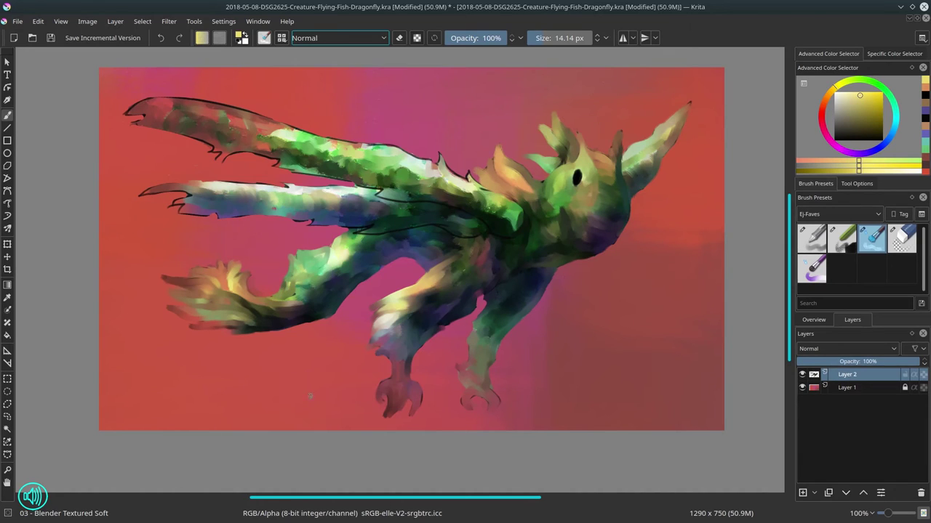
pyautogui.moveTo(274, 298); pyautogui.dragTo(290, 296)
# - Blend the outlines and ragged edges of both wings, from their base at the shoulder to their tips
pyautogui.moveTo(517, 226)
pyautogui.mouseDown()
pyautogui.moveTo(521, 212)
pyautogui.moveTo(514, 222)
pyautogui.moveTo(511, 216)
pyautogui.moveTo(518, 231)
pyautogui.moveTo(519, 211)
pyautogui.moveTo(490, 192)
pyautogui.mouseUp()
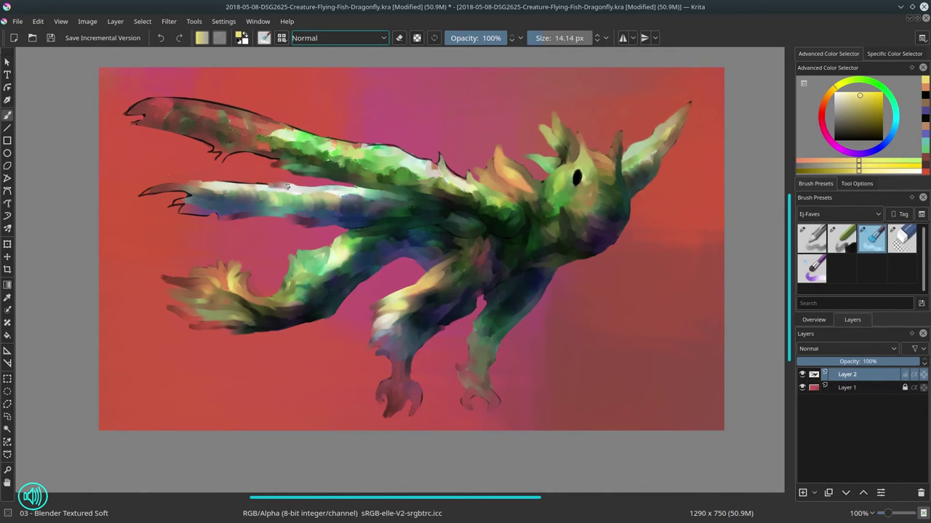
pyautogui.moveTo(228, 184); pyautogui.dragTo(292, 186)
pyautogui.moveTo(159, 189)
pyautogui.mouseDown()
pyautogui.moveTo(137, 197)
pyautogui.moveTo(189, 192)
pyautogui.moveTo(167, 209)
pyautogui.moveTo(192, 213)
pyautogui.mouseUp()
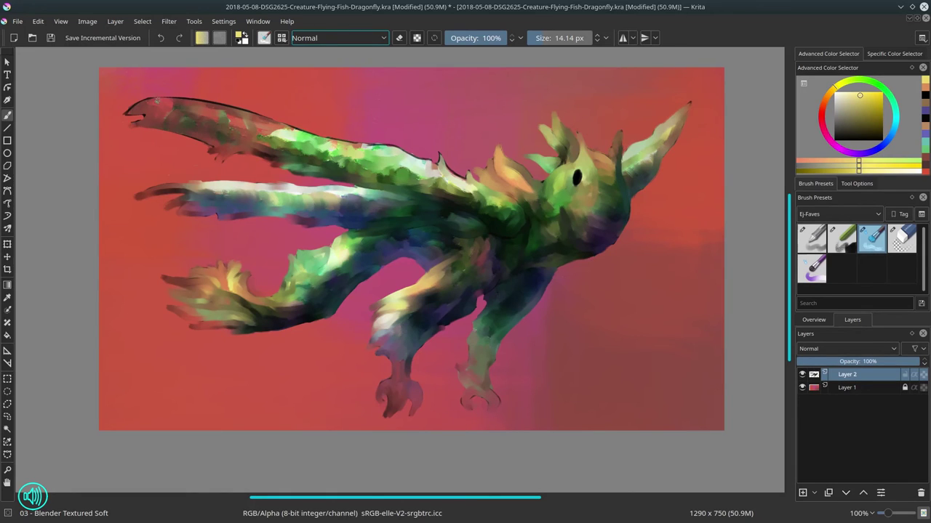
pyautogui.moveTo(145, 118)
pyautogui.mouseDown()
pyautogui.moveTo(126, 113)
pyautogui.moveTo(152, 99)
pyautogui.moveTo(261, 118)
pyautogui.mouseUp()
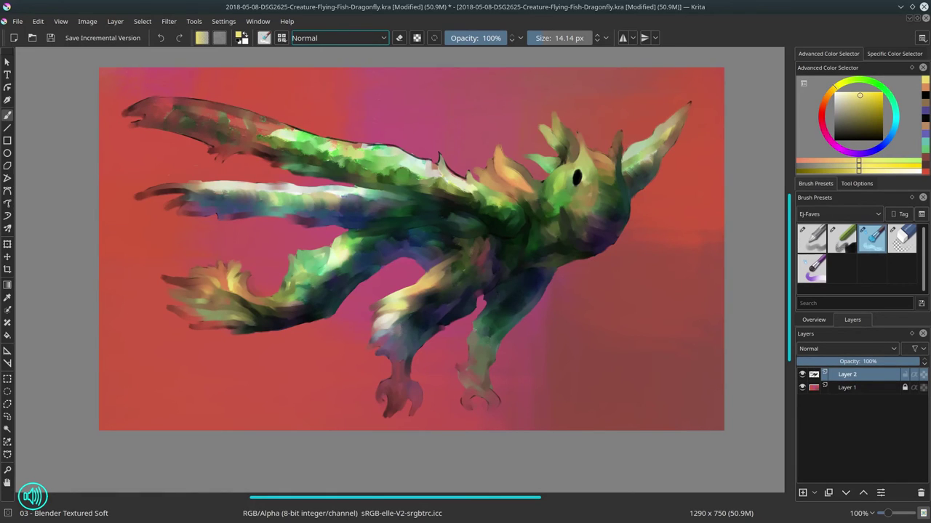
pyautogui.moveTo(353, 142); pyautogui.dragTo(470, 184)
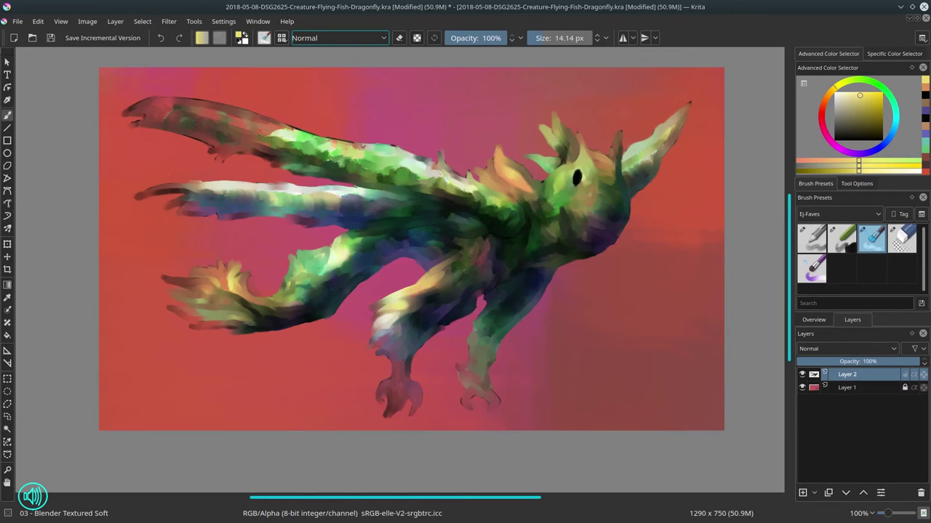
pyautogui.moveTo(363, 146)
pyautogui.mouseDown()
pyautogui.moveTo(278, 128)
pyautogui.moveTo(284, 132)
pyautogui.mouseUp()
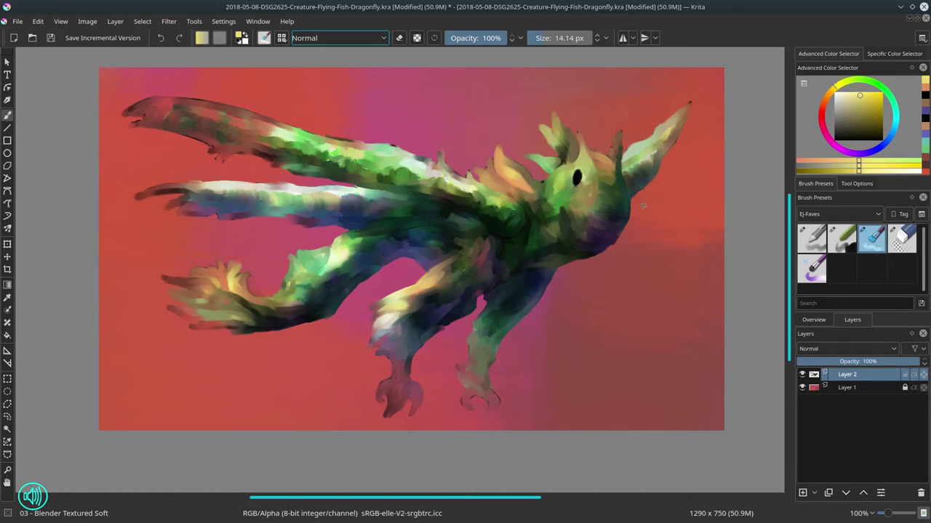
# - With the Basic-4 Flow Opacity brush, clean up the black eye and paint a pale green highlight in it
pyautogui.click(812, 239)
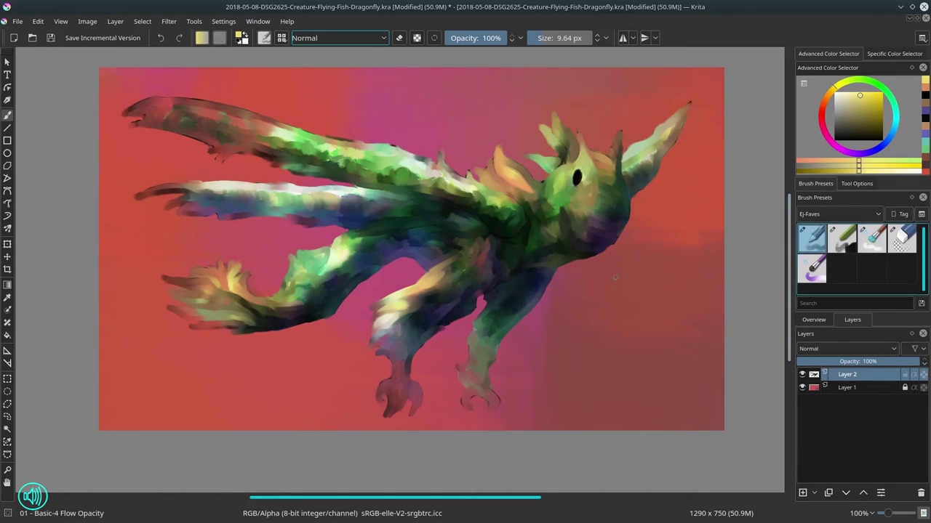
pyautogui.moveTo(601, 323); pyautogui.dragTo(615, 268)
pyautogui.moveTo(607, 154)
pyautogui.mouseDown()
pyautogui.moveTo(516, 346)
pyautogui.moveTo(449, 237)
pyautogui.mouseUp()
pyautogui.scroll(-1, 450, 262)
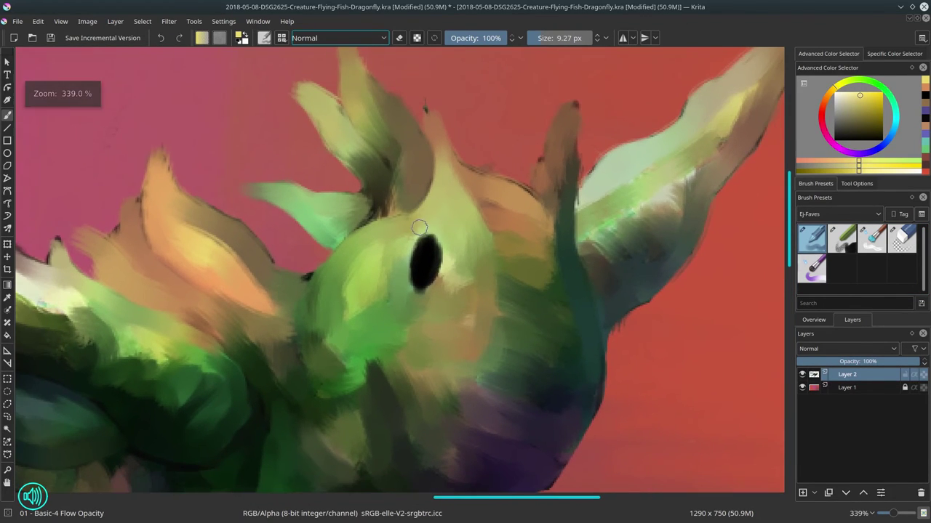
pyautogui.keyDown('ctrl'); pyautogui.click(434, 255); pyautogui.keyUp('ctrl')
pyautogui.moveTo(434, 255)
pyautogui.mouseDown()
pyautogui.moveTo(420, 258)
pyautogui.moveTo(417, 296)
pyautogui.mouseUp()
pyautogui.keyDown('ctrl'); pyautogui.click(433, 293); pyautogui.keyUp('ctrl')
pyautogui.keyDown('ctrl'); pyautogui.click(422, 235); pyautogui.keyUp('ctrl')
pyautogui.moveTo(421, 232)
pyautogui.mouseDown()
pyautogui.moveTo(434, 230)
pyautogui.moveTo(432, 250)
pyautogui.moveTo(422, 252)
pyautogui.mouseUp()
pyautogui.click(842, 97)
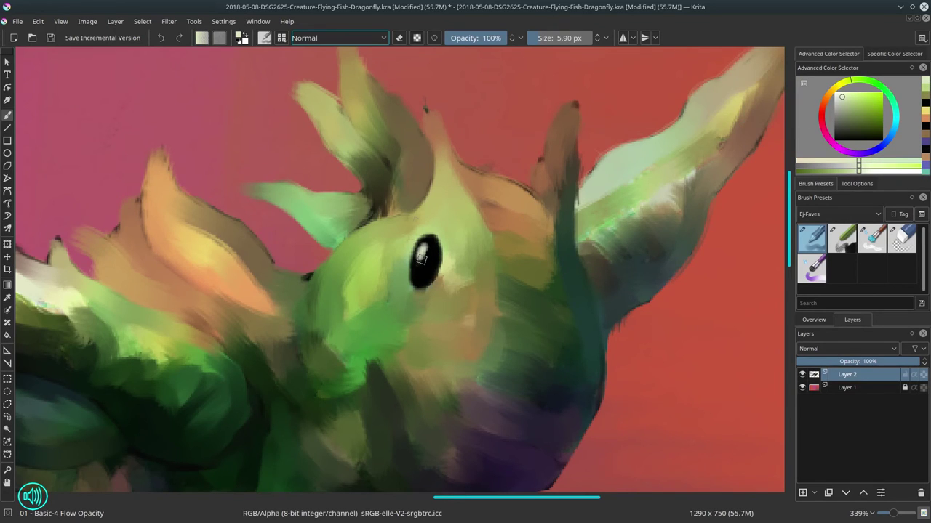
# - Sample black from the eye and draw the creature's curved mouth line and a nostril with a brush of about 4 px
pyautogui.moveTo(513, 366); pyautogui.dragTo(499, 325)
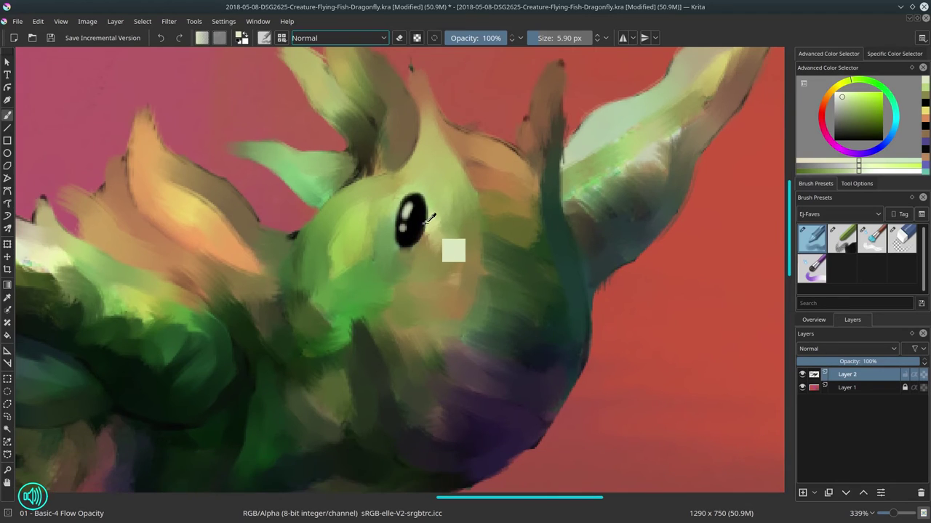
pyautogui.keyDown('ctrl'); pyautogui.click(424, 225); pyautogui.keyUp('ctrl')
pyautogui.press('[')
pyautogui.press('[')
pyautogui.moveTo(437, 371)
pyautogui.mouseDown()
pyautogui.moveTo(469, 395)
pyautogui.moveTo(504, 405)
pyautogui.moveTo(458, 388)
pyautogui.moveTo(558, 416)
pyautogui.mouseUp()
pyautogui.moveTo(478, 320)
pyautogui.mouseDown()
pyautogui.moveTo(474, 340)
pyautogui.moveTo(472, 315)
pyautogui.moveTo(472, 336)
pyautogui.mouseUp()
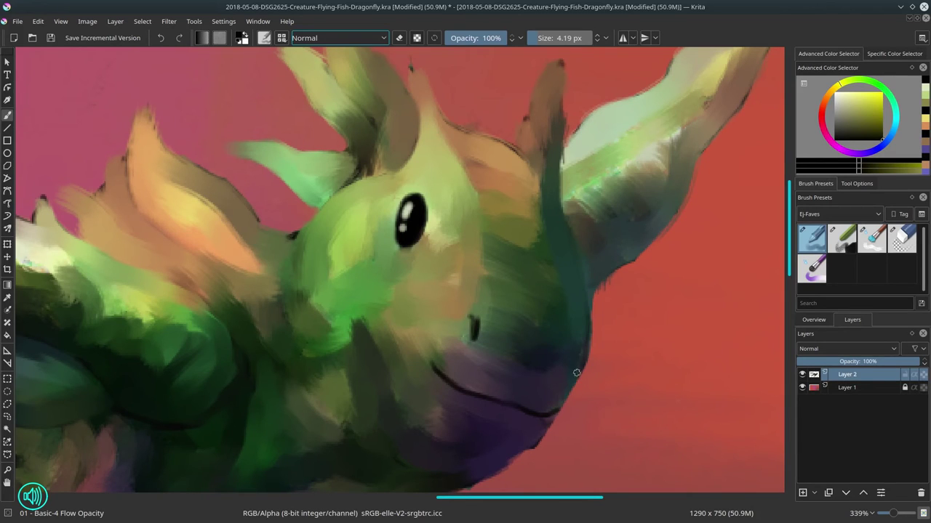
pyautogui.moveTo(575, 373); pyautogui.dragTo(587, 326)
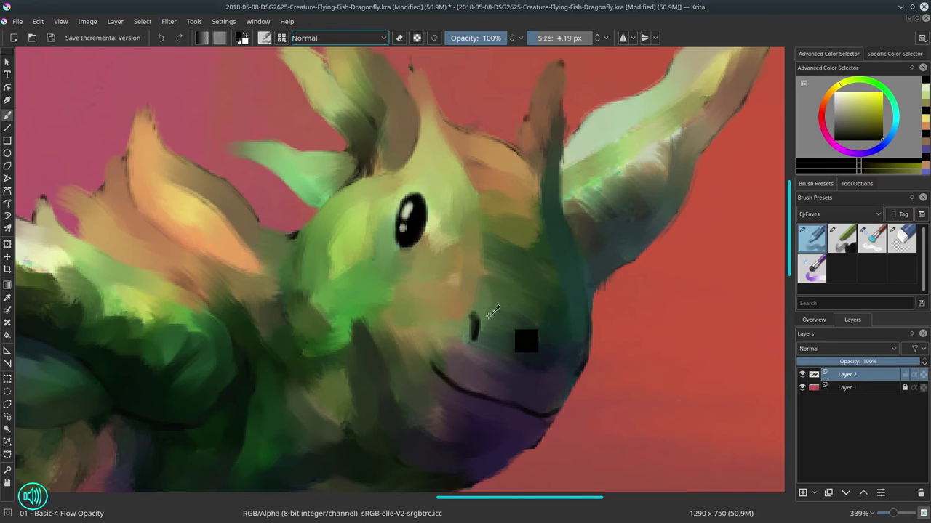
# - Paint a pale green highlight along the nostril's edge and touch up the snout's outline with a sampled dark teal
pyautogui.keyDown('ctrl'); pyautogui.click(463, 329); pyautogui.keyUp('ctrl')
pyautogui.click(850, 110)
pyautogui.moveTo(468, 333); pyautogui.dragTo(465, 341)
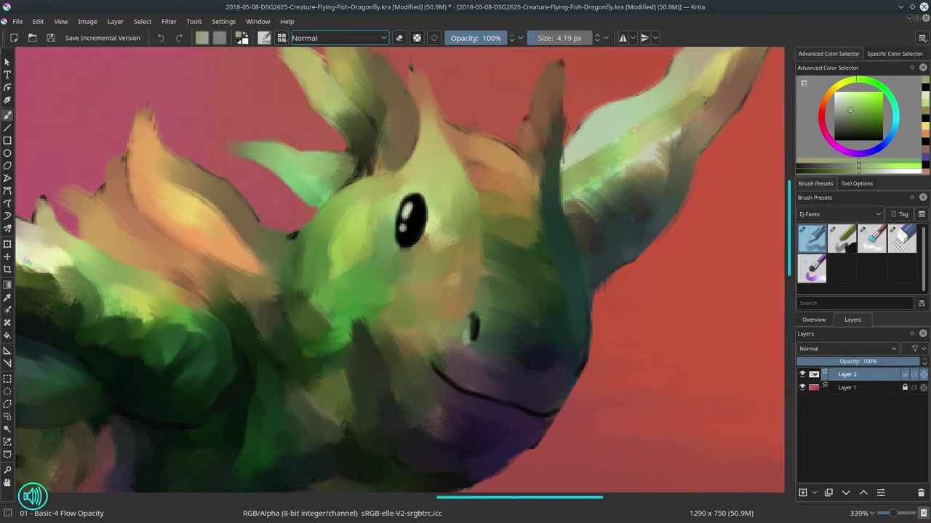
pyautogui.keyDown('ctrl'); pyautogui.click(578, 363); pyautogui.keyUp('ctrl')
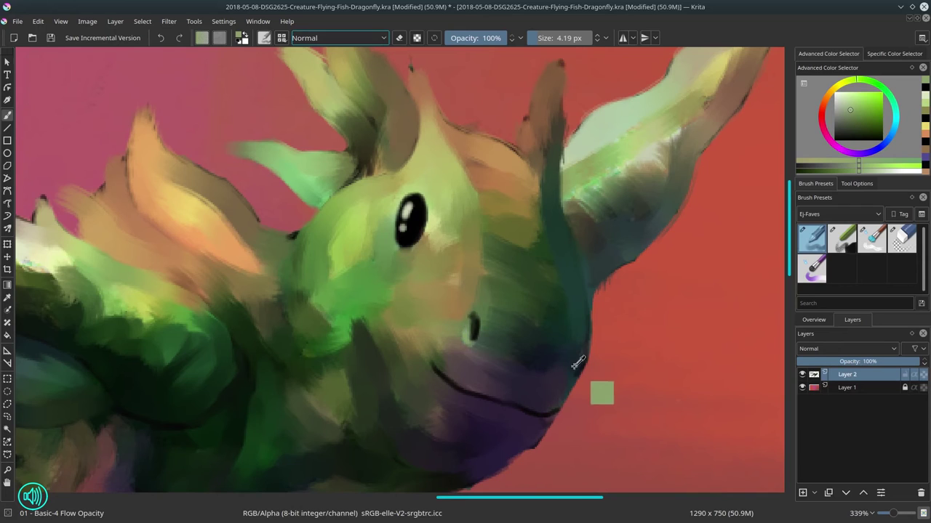
pyautogui.moveTo(568, 369); pyautogui.dragTo(585, 377)
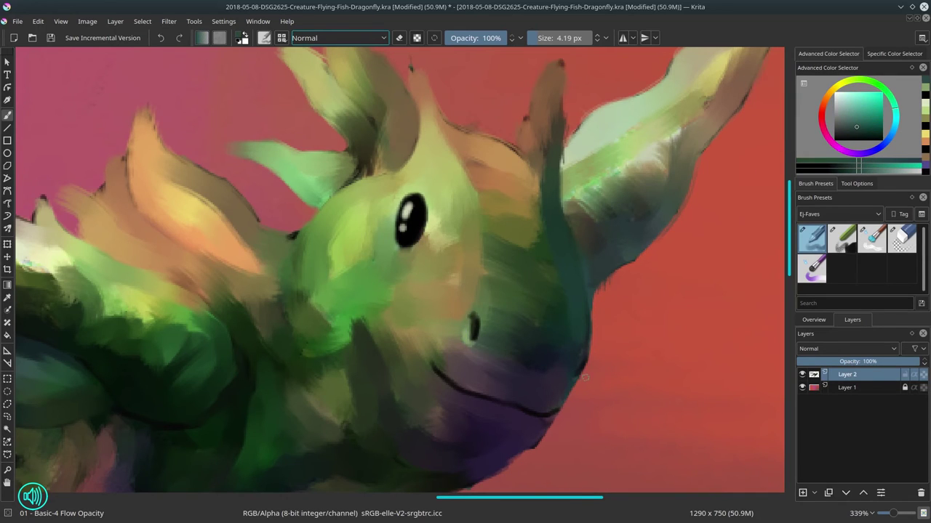
# - Paint a lighter purple lip beneath the mouth line and smooth the chin's edge and the mouth corner with sampled purples
pyautogui.keyDown('ctrl'); pyautogui.click(449, 397); pyautogui.keyUp('ctrl')
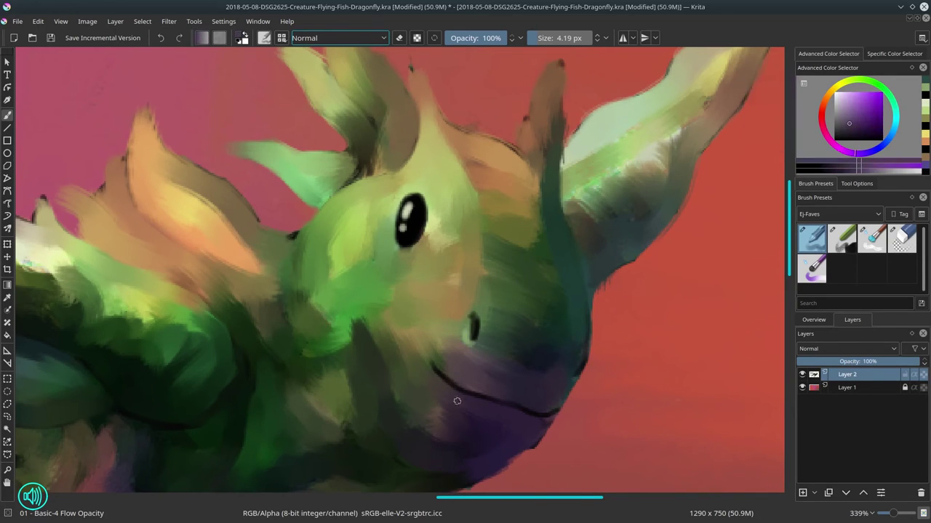
pyautogui.moveTo(447, 387)
pyautogui.mouseDown()
pyautogui.moveTo(524, 418)
pyautogui.moveTo(555, 417)
pyautogui.mouseUp()
pyautogui.keyDown('ctrl'); pyautogui.click(513, 452); pyautogui.keyUp('ctrl')
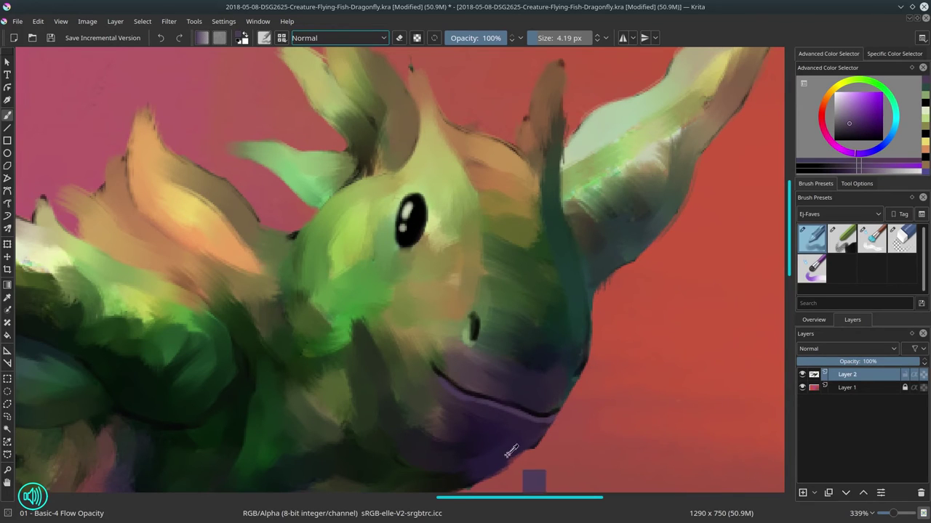
pyautogui.moveTo(515, 458)
pyautogui.mouseDown()
pyautogui.moveTo(529, 451)
pyautogui.moveTo(569, 365)
pyautogui.mouseUp()
pyautogui.keyDown('ctrl'); pyautogui.click(454, 387); pyautogui.keyUp('ctrl')
pyautogui.moveTo(436, 384)
pyautogui.mouseDown()
pyautogui.moveTo(459, 383)
pyautogui.moveTo(383, 370)
pyautogui.moveTo(439, 366)
pyautogui.mouseUp()
# - Paint a dark green shadow under the jaw and along the throat with a brush of about 15 px
pyautogui.keyDown('ctrl'); pyautogui.click(386, 385); pyautogui.keyUp('ctrl')
pyautogui.click(844, 137)
pyautogui.moveTo(406, 394)
pyautogui.mouseDown()
pyautogui.moveTo(488, 403)
pyautogui.moveTo(397, 381)
pyautogui.moveTo(377, 354)
pyautogui.moveTo(323, 355)
pyautogui.moveTo(357, 394)
pyautogui.moveTo(465, 412)
pyautogui.mouseUp()
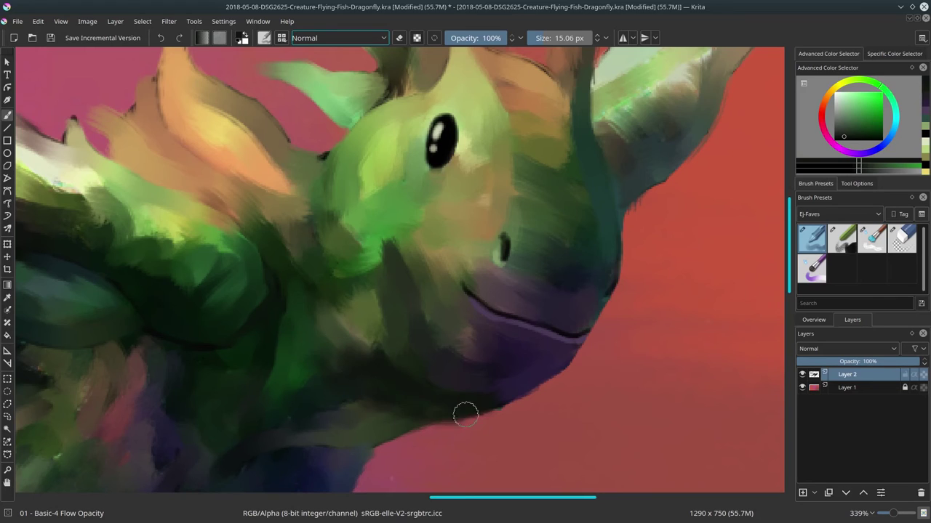
pyautogui.moveTo(373, 361)
pyautogui.mouseDown()
pyautogui.moveTo(324, 309)
pyautogui.moveTo(326, 323)
pyautogui.moveTo(339, 324)
pyautogui.moveTo(315, 377)
pyautogui.mouseUp()
# - Blend the dark stroke on the jaw into the cheek with sampled olive and dark green tones
pyautogui.keyDown('ctrl'); pyautogui.click(378, 330); pyautogui.keyUp('ctrl')
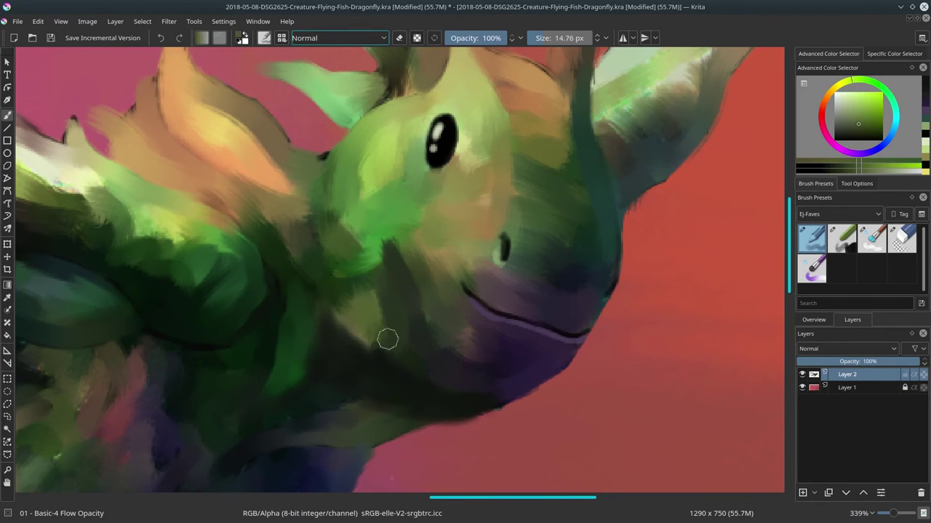
pyautogui.moveTo(388, 338)
pyautogui.mouseDown()
pyautogui.moveTo(354, 327)
pyautogui.moveTo(377, 339)
pyautogui.mouseUp()
pyautogui.moveTo(379, 349)
pyautogui.mouseDown()
pyautogui.moveTo(370, 333)
pyautogui.moveTo(395, 362)
pyautogui.mouseUp()
pyautogui.keyDown('ctrl'); pyautogui.click(377, 330); pyautogui.keyUp('ctrl')
pyautogui.moveTo(377, 329); pyautogui.dragTo(376, 339)
pyautogui.keyDown('ctrl'); pyautogui.click(399, 273); pyautogui.keyUp('ctrl')
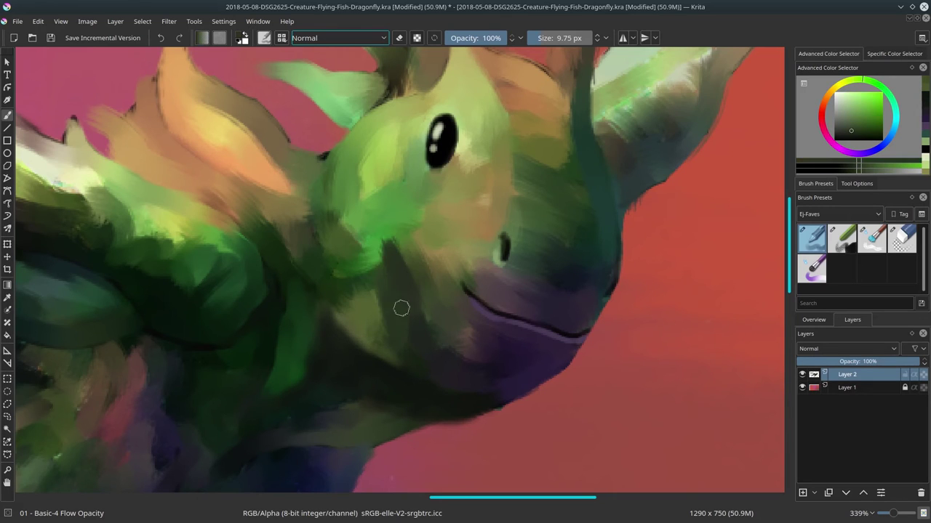
pyautogui.moveTo(381, 288); pyautogui.dragTo(404, 288)
pyautogui.moveTo(381, 288); pyautogui.dragTo(356, 320)
# - Soften the bright green lower cheek into the jaw with broad sampled olive and mid-green strokes
pyautogui.keyDown('ctrl'); pyautogui.click(436, 263); pyautogui.keyUp('ctrl')
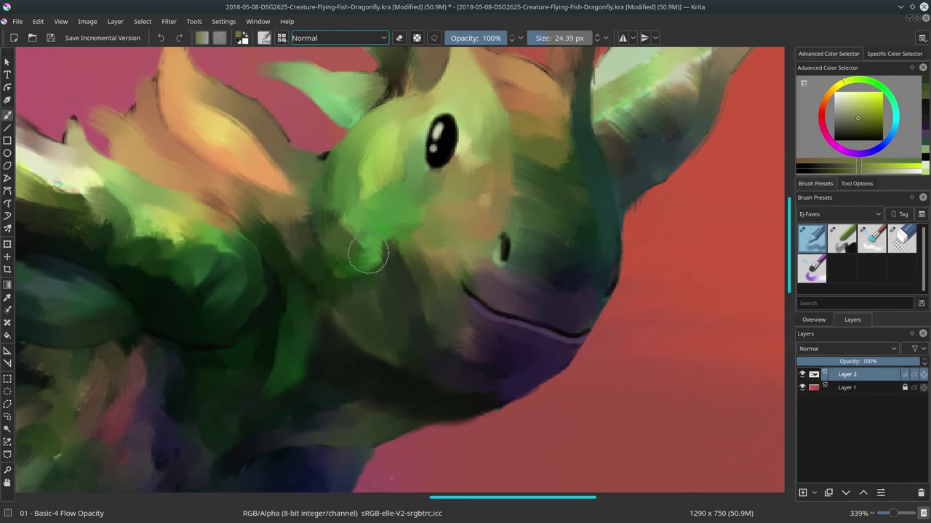
pyautogui.moveTo(368, 255)
pyautogui.mouseDown()
pyautogui.moveTo(404, 265)
pyautogui.moveTo(422, 297)
pyautogui.mouseUp()
pyautogui.press('[')
pyautogui.press('[')
pyautogui.keyDown('ctrl'); pyautogui.click(382, 250); pyautogui.keyUp('ctrl')
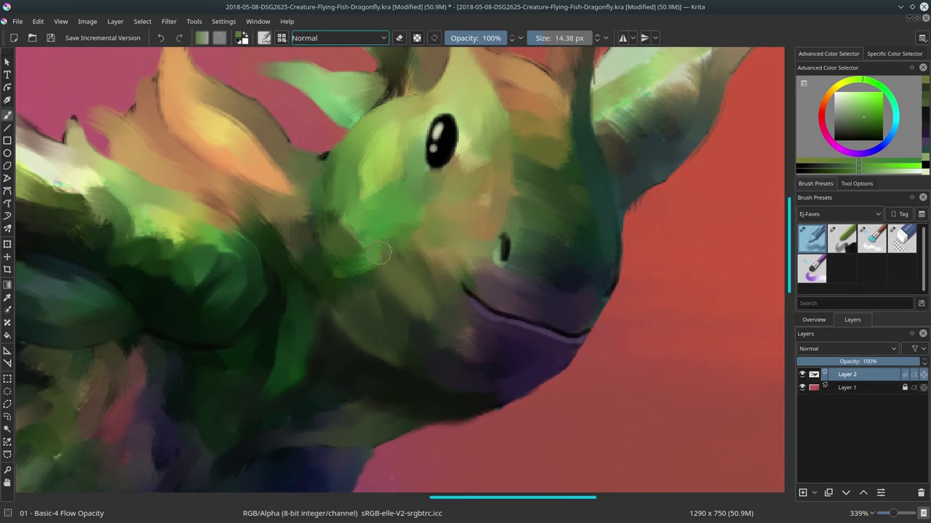
pyautogui.moveTo(353, 245)
pyautogui.mouseDown()
pyautogui.moveTo(342, 205)
pyautogui.moveTo(316, 259)
pyautogui.mouseUp()
# - Darken the neck area directly behind the cheek with a sampled dark green at about 14 px
pyautogui.keyDown('ctrl'); pyautogui.click(318, 266); pyautogui.keyUp('ctrl')
pyautogui.keyDown('ctrl'); pyautogui.click(355, 366); pyautogui.keyUp('ctrl')
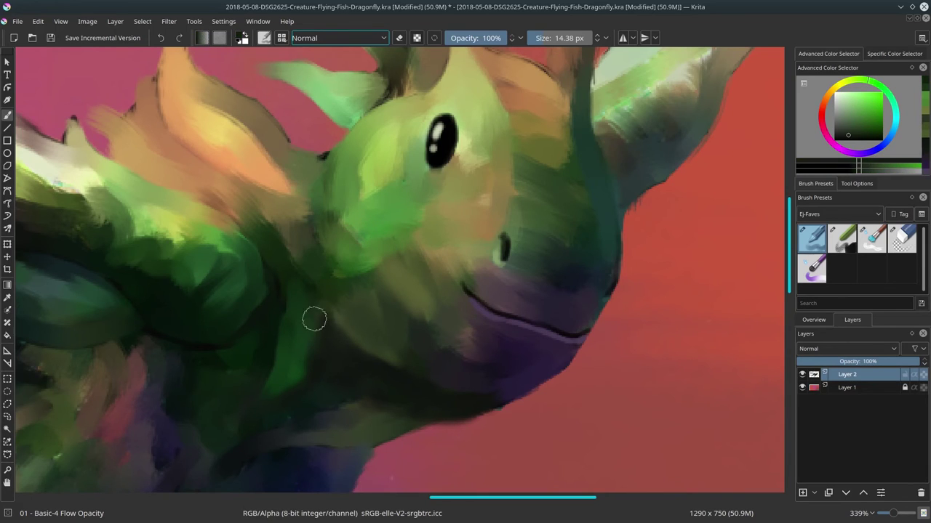
pyautogui.moveTo(314, 320); pyautogui.dragTo(305, 297)
pyautogui.keyDown('ctrl'); pyautogui.click(322, 280); pyautogui.keyUp('ctrl')
# - Paint a dark green pointed frond rising from the neck behind the head and blend its base into the neck
pyautogui.keyDown('ctrl'); pyautogui.click(277, 256); pyautogui.keyUp('ctrl')
pyautogui.press('[')
pyautogui.press('[')
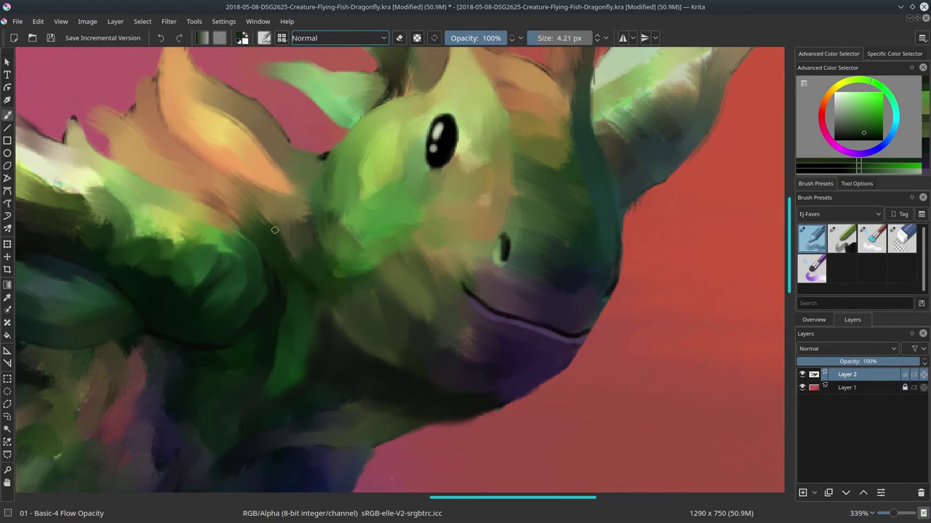
pyautogui.moveTo(275, 230); pyautogui.dragTo(263, 206)
pyautogui.moveTo(316, 293)
pyautogui.mouseDown()
pyautogui.moveTo(286, 268)
pyautogui.moveTo(279, 219)
pyautogui.moveTo(217, 178)
pyautogui.moveTo(237, 216)
pyautogui.moveTo(219, 168)
pyautogui.mouseUp()
pyautogui.keyDown('shift'); pyautogui.moveTo(265, 220); pyautogui.dragTo(275, 220); pyautogui.keyUp('shift')
pyautogui.moveTo(267, 224); pyautogui.dragTo(215, 186)
pyautogui.keyDown('ctrl'); pyautogui.click(298, 365); pyautogui.keyUp('ctrl')
pyautogui.keyDown('shift'); pyautogui.moveTo(308, 358); pyautogui.dragTo(262, 395); pyautogui.keyUp('shift')
pyautogui.keyDown('ctrl'); pyautogui.click(288, 276); pyautogui.keyUp('ctrl')
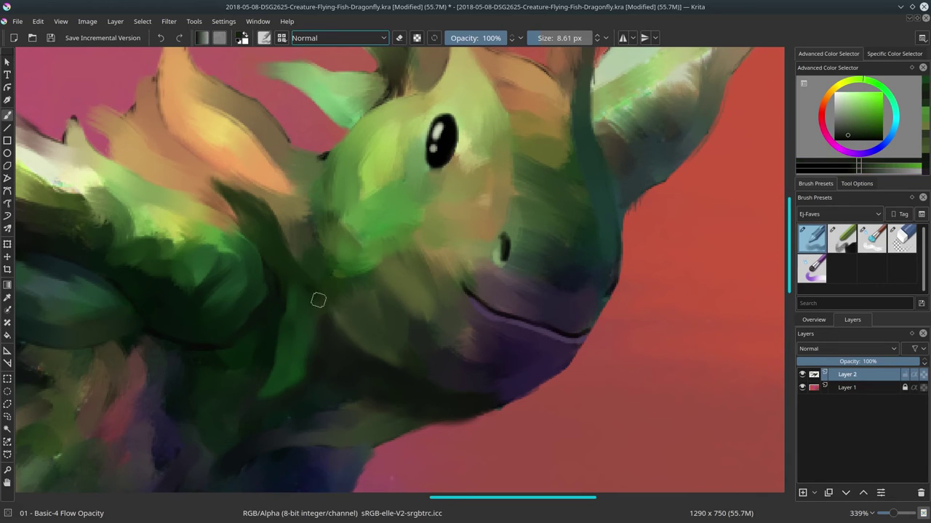
# - Blend the lower jaw and the underside of the chin with sampled olive and dark green strokes
pyautogui.keyDown('ctrl'); pyautogui.click(369, 331); pyautogui.keyUp('ctrl')
pyautogui.moveTo(396, 357); pyautogui.dragTo(430, 379)
pyautogui.keyDown('ctrl'); pyautogui.click(441, 367); pyautogui.keyUp('ctrl')
pyautogui.keyDown('ctrl'); pyautogui.click(464, 405); pyautogui.keyUp('ctrl')
pyautogui.moveTo(471, 405); pyautogui.dragTo(503, 410)
pyautogui.keyDown('ctrl'); pyautogui.click(419, 405); pyautogui.keyUp('ctrl')
pyautogui.moveTo(422, 439); pyautogui.dragTo(499, 405)
# - Trim the edge below the throat and chin with the Eraser Circle brush, then return to the painting brush
pyautogui.click(910, 240)
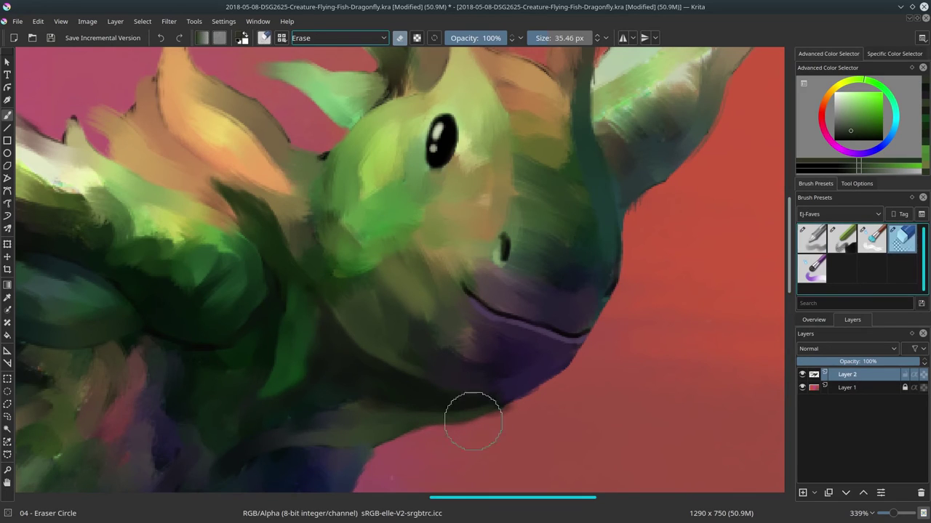
pyautogui.moveTo(489, 441)
pyautogui.mouseDown()
pyautogui.moveTo(469, 440)
pyautogui.moveTo(452, 410)
pyautogui.mouseUp()
pyautogui.moveTo(397, 446); pyautogui.dragTo(419, 438)
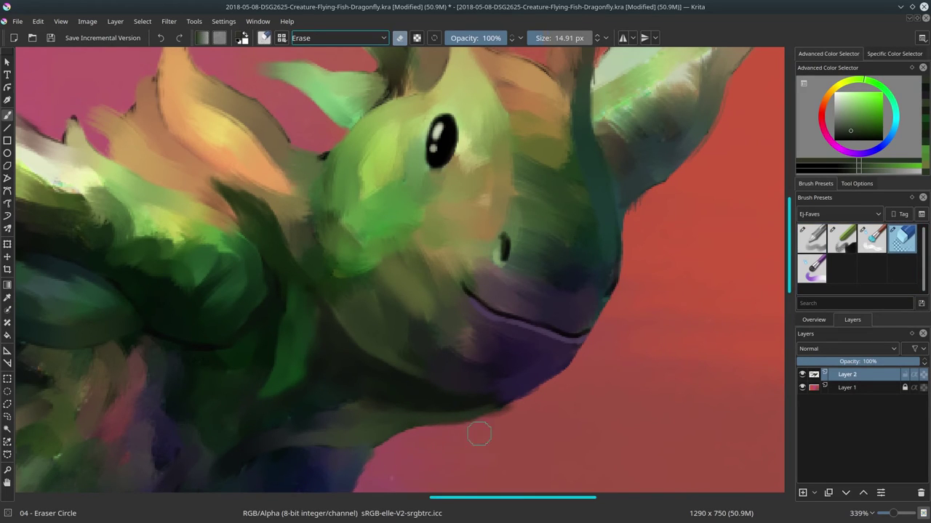
pyautogui.moveTo(480, 434)
pyautogui.mouseDown()
pyautogui.moveTo(557, 397)
pyautogui.moveTo(526, 412)
pyautogui.moveTo(568, 359)
pyautogui.mouseUp()
pyautogui.press('e')
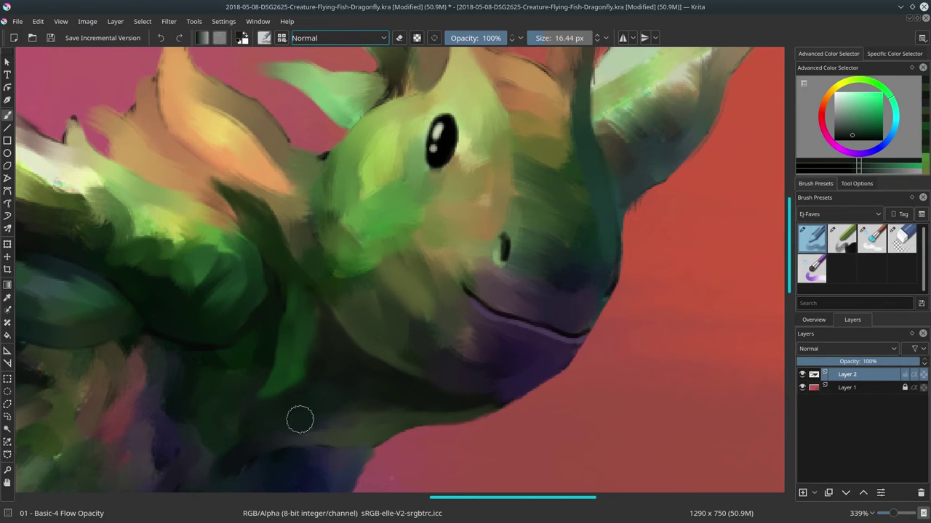
# - Repaint the rearmost orange back fin with a light tan, shaping its pointed tip and covering its ragged edge
pyautogui.moveTo(383, 251); pyautogui.dragTo(374, 318)
pyautogui.press('[')
pyautogui.press('[')
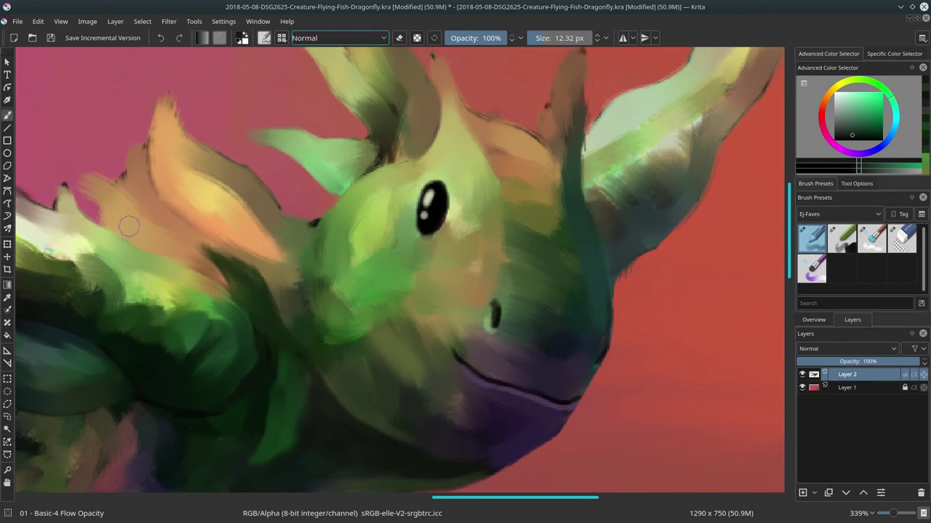
pyautogui.keyDown('ctrl'); pyautogui.click(135, 225); pyautogui.keyUp('ctrl')
pyautogui.moveTo(179, 253)
pyautogui.mouseDown()
pyautogui.moveTo(201, 264)
pyautogui.moveTo(201, 234)
pyautogui.moveTo(184, 213)
pyautogui.mouseUp()
pyautogui.click(855, 102)
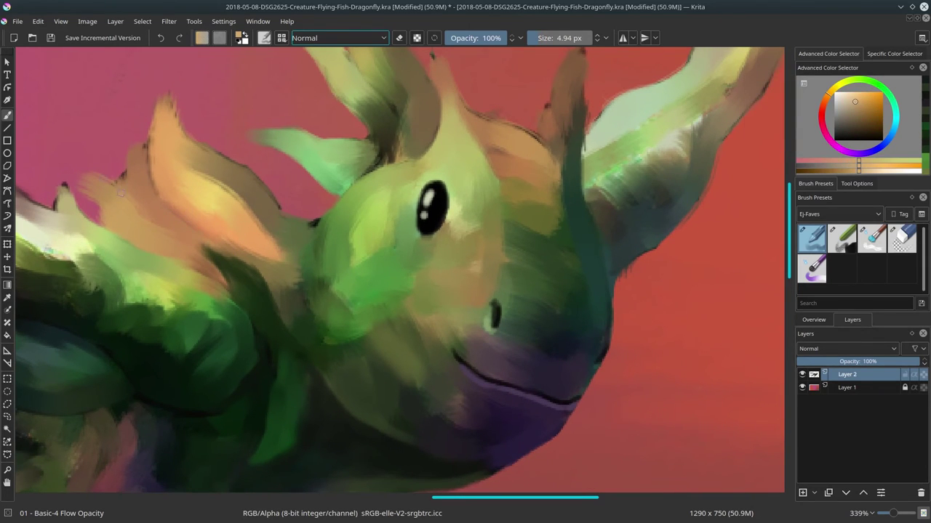
pyautogui.moveTo(93, 180); pyautogui.dragTo(115, 190)
pyautogui.press(']')
pyautogui.press(']')
pyautogui.moveTo(111, 202)
pyautogui.keyDown('shift'); pyautogui.mouseDown()
pyautogui.moveTo(103, 207)
pyautogui.moveTo(167, 235)
pyautogui.mouseUp(); pyautogui.keyUp('shift')
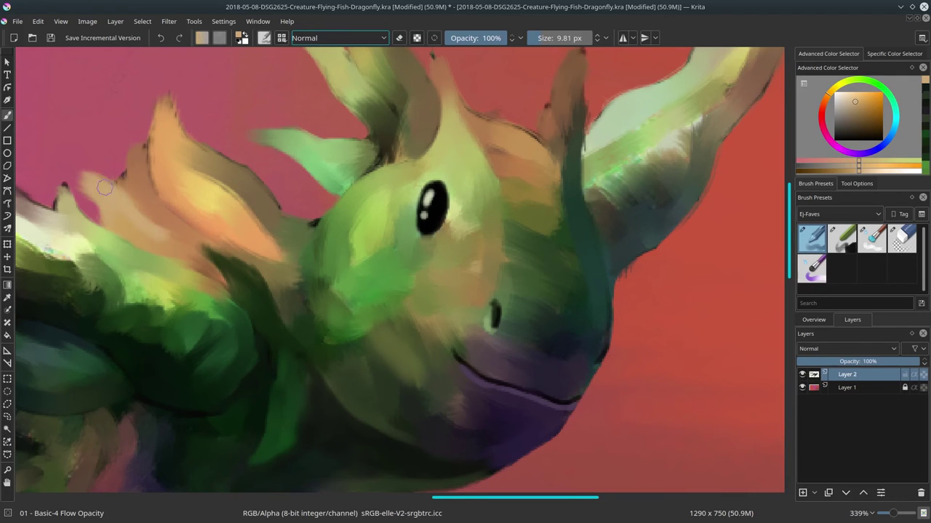
pyautogui.moveTo(76, 174)
pyautogui.mouseDown()
pyautogui.moveTo(101, 186)
pyautogui.moveTo(108, 220)
pyautogui.mouseUp()
# - Shape the middle orange-brown fin with paint and the Eraser Circle, and blend the fin bases with a sampled peach
pyautogui.keyDown('ctrl'); pyautogui.click(133, 157); pyautogui.keyUp('ctrl')
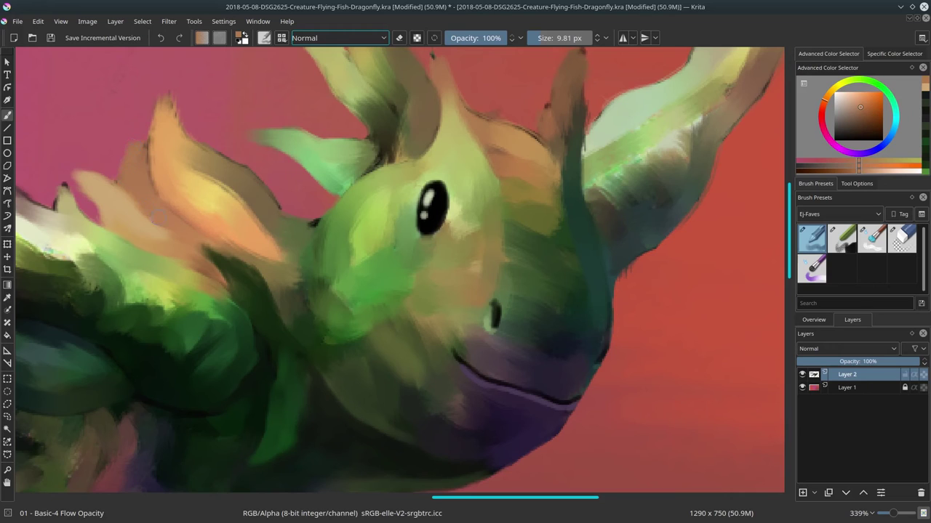
pyautogui.click(902, 239)
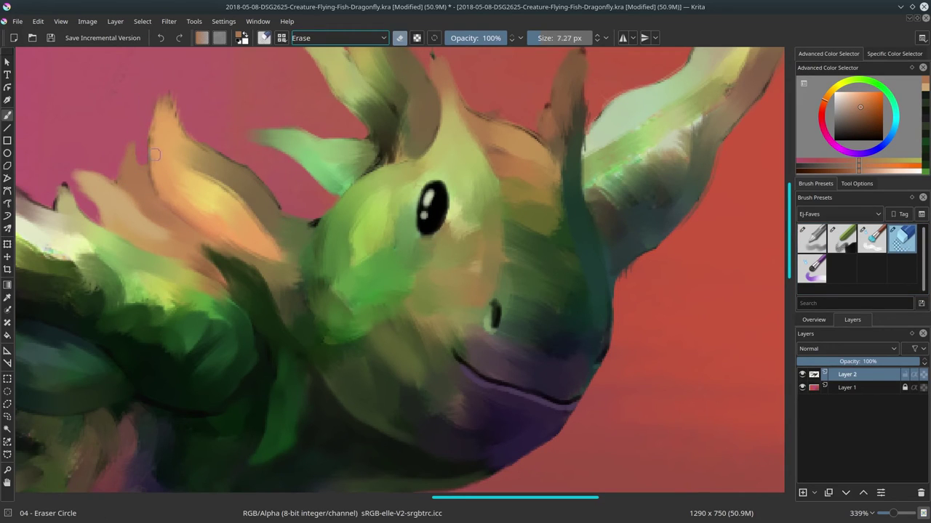
pyautogui.click(812, 239)
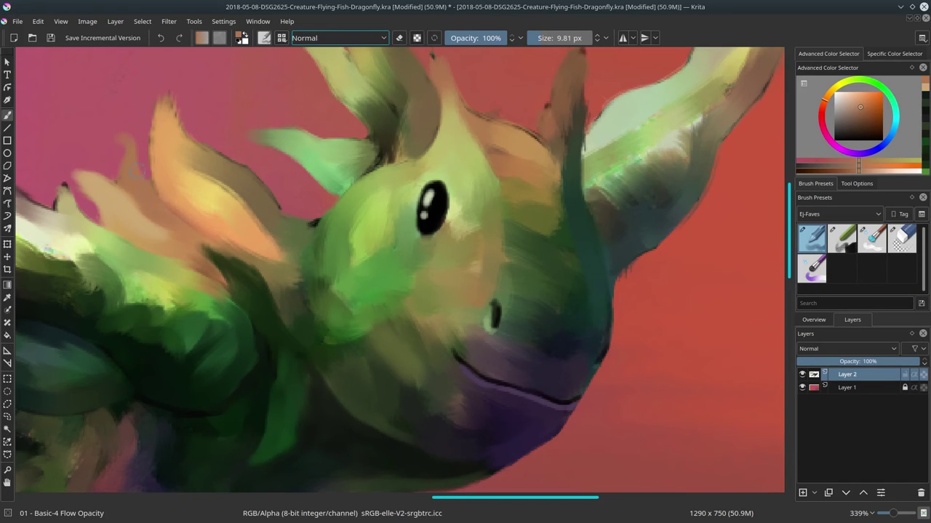
pyautogui.keyDown('ctrl'); pyautogui.click(173, 230); pyautogui.keyUp('ctrl')
pyautogui.moveTo(204, 254); pyautogui.dragTo(193, 255)
pyautogui.moveTo(138, 214); pyautogui.dragTo(208, 269)
# - Refine the lower edge of the large orange fin and split its tip into feathery strands with sampled orange
pyautogui.keyDown('ctrl'); pyautogui.click(197, 223); pyautogui.keyUp('ctrl')
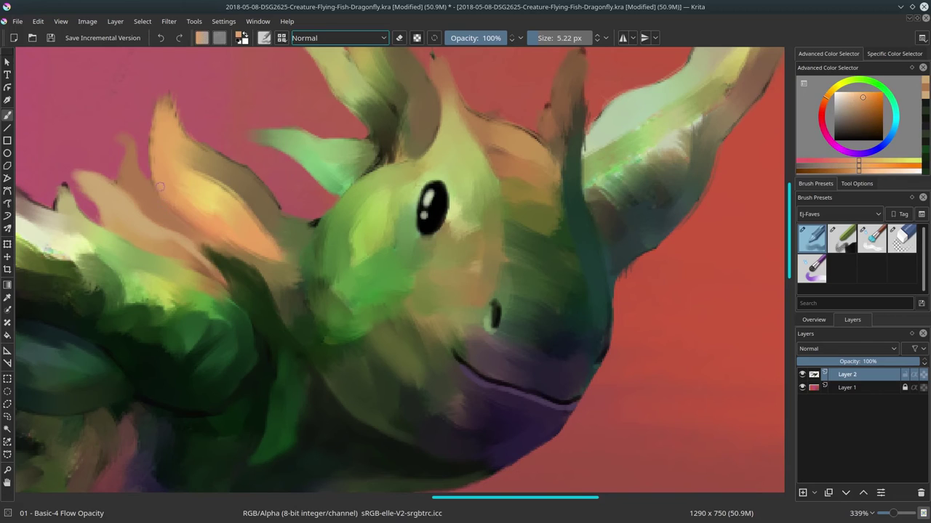
pyautogui.keyDown('ctrl'); pyautogui.click(240, 213); pyautogui.keyUp('ctrl')
pyautogui.moveTo(247, 216); pyautogui.dragTo(289, 266)
pyautogui.keyDown('ctrl'); pyautogui.click(156, 154); pyautogui.keyUp('ctrl')
pyautogui.moveTo(150, 156)
pyautogui.mouseDown()
pyautogui.moveTo(153, 89)
pyautogui.moveTo(167, 91)
pyautogui.mouseUp()
pyautogui.moveTo(174, 125); pyautogui.dragTo(179, 100)
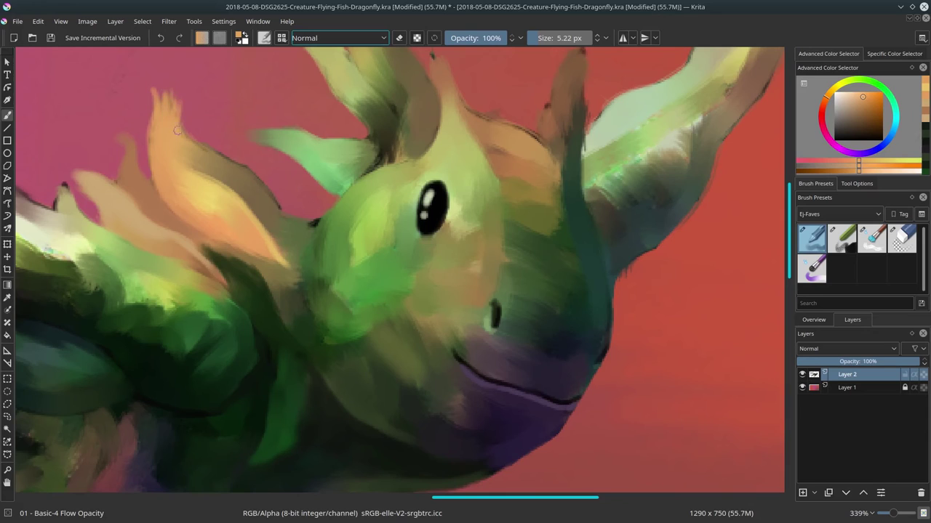
# - Add feathery tips to the rear fin and paint fine light yellow strands along it and the large orange fin
pyautogui.keyDown('ctrl'); pyautogui.click(105, 173); pyautogui.keyUp('ctrl')
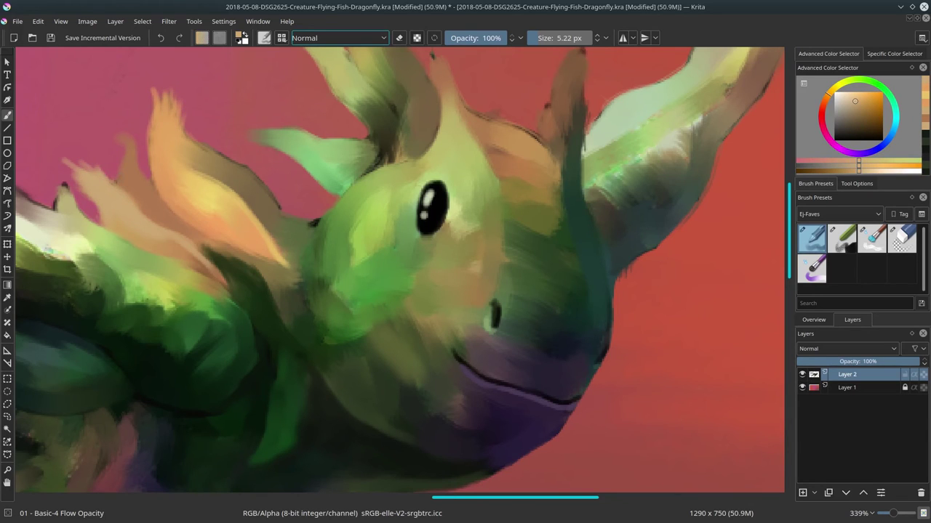
pyautogui.keyDown('ctrl'); pyautogui.click(197, 181); pyautogui.keyUp('ctrl')
pyautogui.moveTo(105, 181)
pyautogui.mouseDown()
pyautogui.moveTo(89, 154)
pyautogui.moveTo(103, 182)
pyautogui.moveTo(171, 237)
pyautogui.mouseUp()
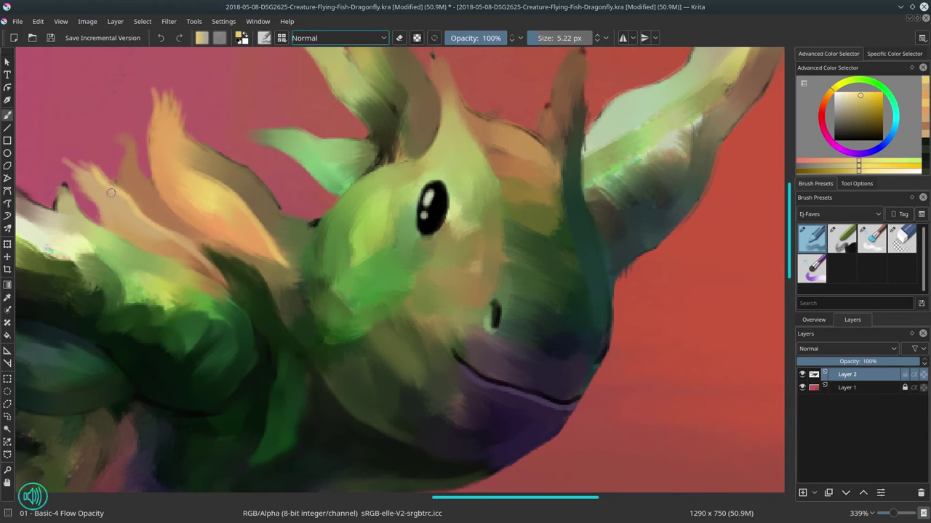
pyautogui.moveTo(106, 193)
pyautogui.mouseDown()
pyautogui.moveTo(75, 161)
pyautogui.moveTo(88, 184)
pyautogui.moveTo(177, 241)
pyautogui.moveTo(143, 234)
pyautogui.moveTo(181, 241)
pyautogui.mouseUp()
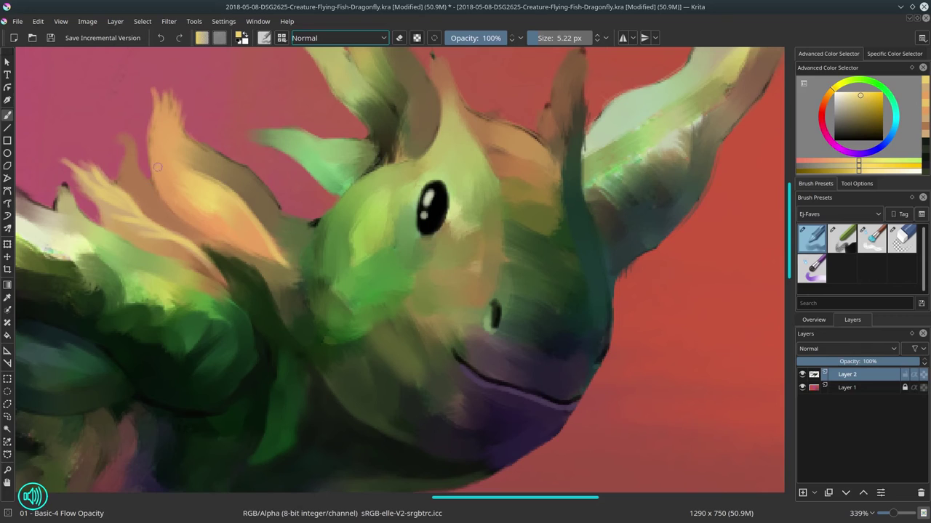
pyautogui.moveTo(200, 173)
pyautogui.mouseDown()
pyautogui.moveTo(185, 111)
pyautogui.moveTo(174, 139)
pyautogui.moveTo(194, 110)
pyautogui.moveTo(177, 129)
pyautogui.moveTo(165, 119)
pyautogui.moveTo(166, 136)
pyautogui.moveTo(156, 82)
pyautogui.moveTo(164, 116)
pyautogui.moveTo(154, 83)
pyautogui.moveTo(155, 106)
pyautogui.moveTo(178, 166)
pyautogui.mouseUp()
pyautogui.hotkey('ctrl', 'z')
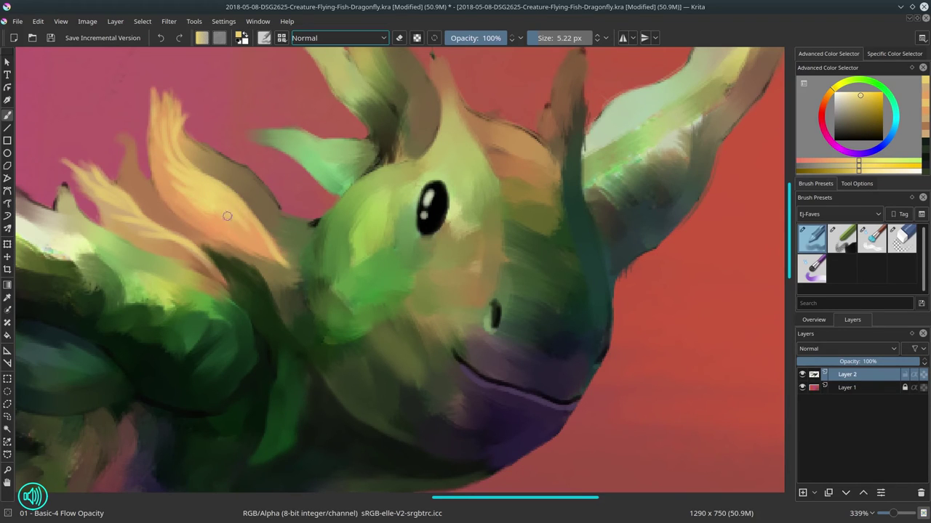
# - Paint sampled dark olive strokes along the back edge of the head beside the large fin's base
pyautogui.keyDown('ctrl'); pyautogui.click(313, 269); pyautogui.keyUp('ctrl')
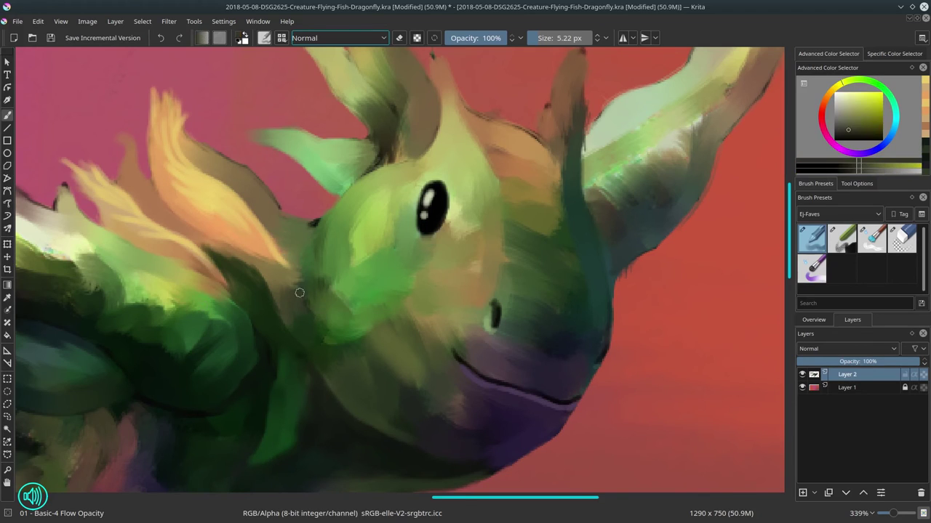
pyautogui.moveTo(299, 284); pyautogui.dragTo(310, 246)
pyautogui.keyDown('ctrl'); pyautogui.click(310, 276); pyautogui.keyUp('ctrl')
# - Paint fine light green strands over the back and top of the head, up towards the horn
pyautogui.keyDown('ctrl'); pyautogui.click(357, 206); pyautogui.keyUp('ctrl')
pyautogui.moveTo(338, 212)
pyautogui.mouseDown()
pyautogui.moveTo(318, 259)
pyautogui.moveTo(340, 205)
pyautogui.mouseUp()
pyautogui.moveTo(322, 238)
pyautogui.mouseDown()
pyautogui.moveTo(344, 195)
pyautogui.moveTo(337, 228)
pyautogui.mouseUp()
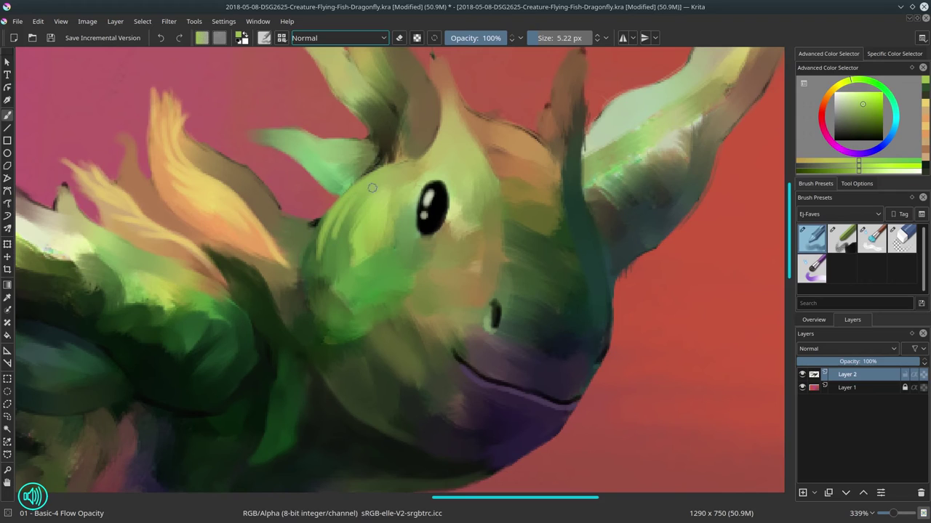
pyautogui.keyDown('ctrl'); pyautogui.click(380, 204); pyautogui.keyUp('ctrl')
pyautogui.moveTo(369, 195); pyautogui.dragTo(428, 150)
pyautogui.keyDown('ctrl'); pyautogui.click(388, 199); pyautogui.keyUp('ctrl')
pyautogui.moveTo(374, 207)
pyautogui.mouseDown()
pyautogui.moveTo(422, 172)
pyautogui.moveTo(356, 234)
pyautogui.mouseUp()
# - Extend the front horn into a slender curved tip with sampled yellow-green and select the Eraser Circle for its edge
pyautogui.moveTo(481, 167); pyautogui.dragTo(439, 248)
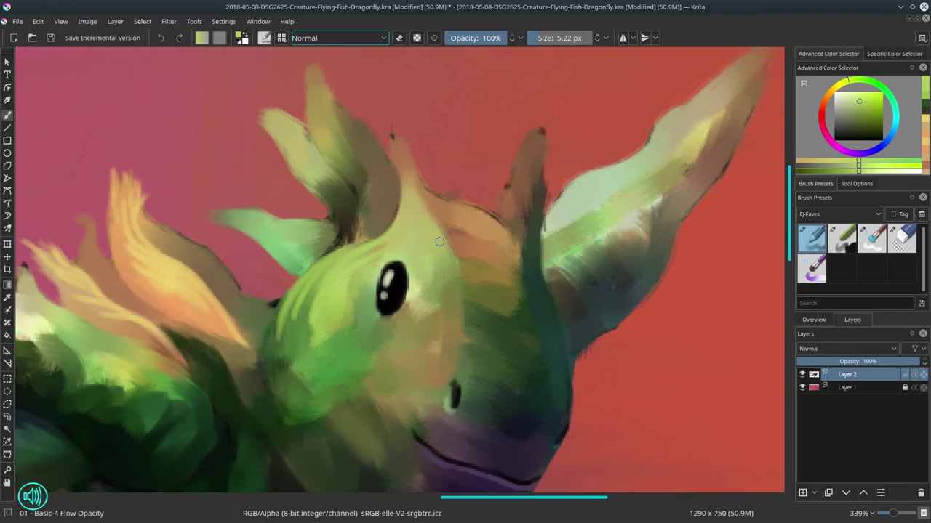
pyautogui.keyDown('ctrl'); pyautogui.click(436, 245); pyautogui.keyUp('ctrl')
pyautogui.moveTo(404, 183)
pyautogui.mouseDown()
pyautogui.moveTo(393, 130)
pyautogui.moveTo(408, 176)
pyautogui.mouseUp()
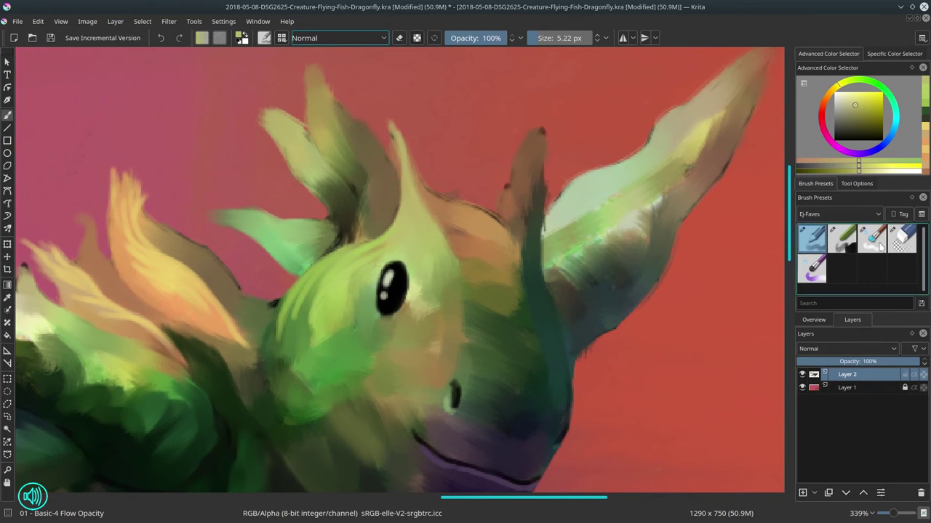
pyautogui.press('/')
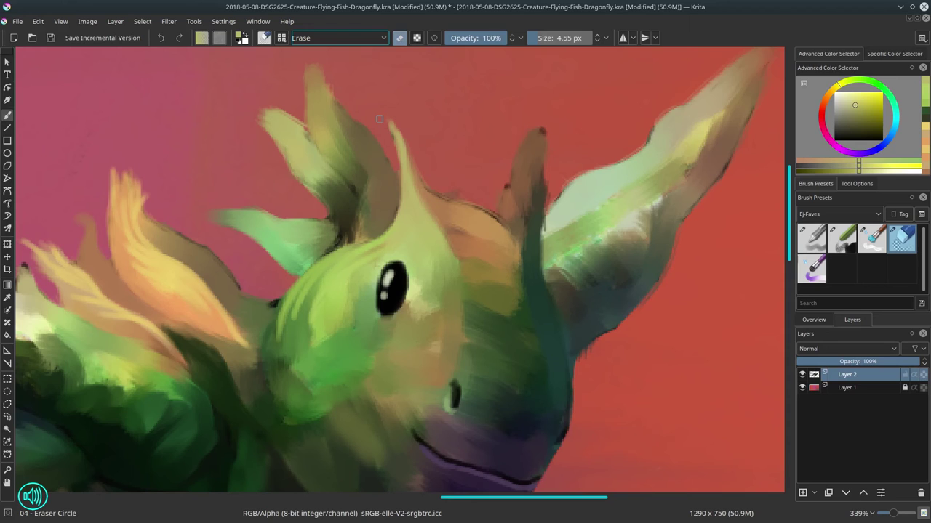
# - Check the whole painting at 50% zoom and save the document
pyautogui.scroll(-6, 393, 105)
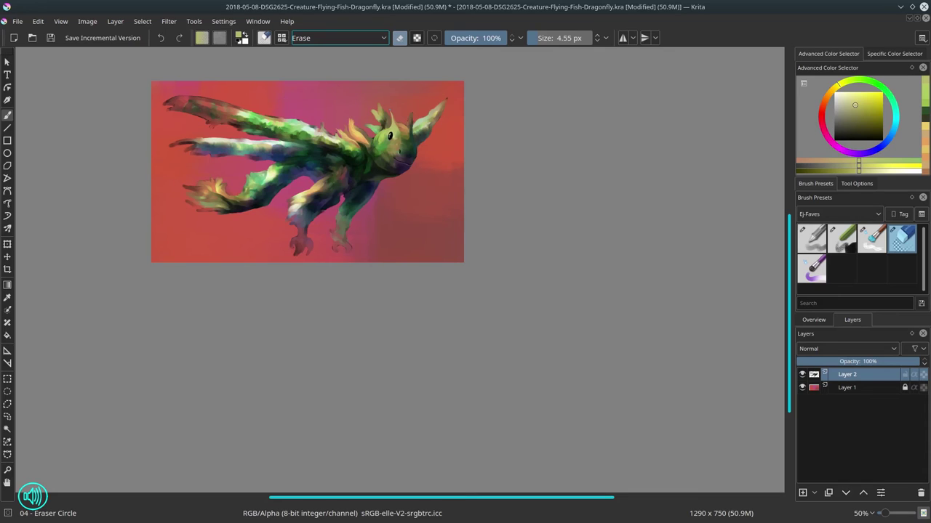
pyautogui.click(50, 38)
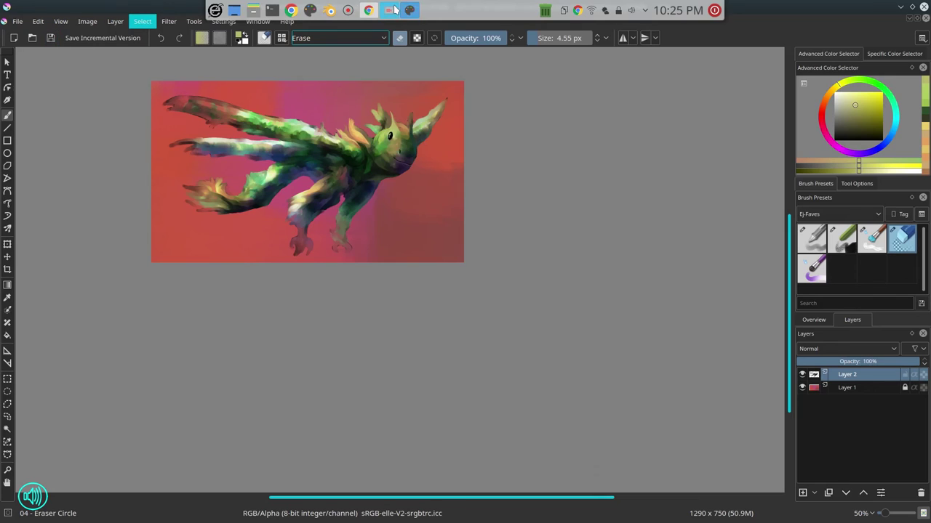
pyautogui.click(391, 9)
pyautogui.click(576, 109)
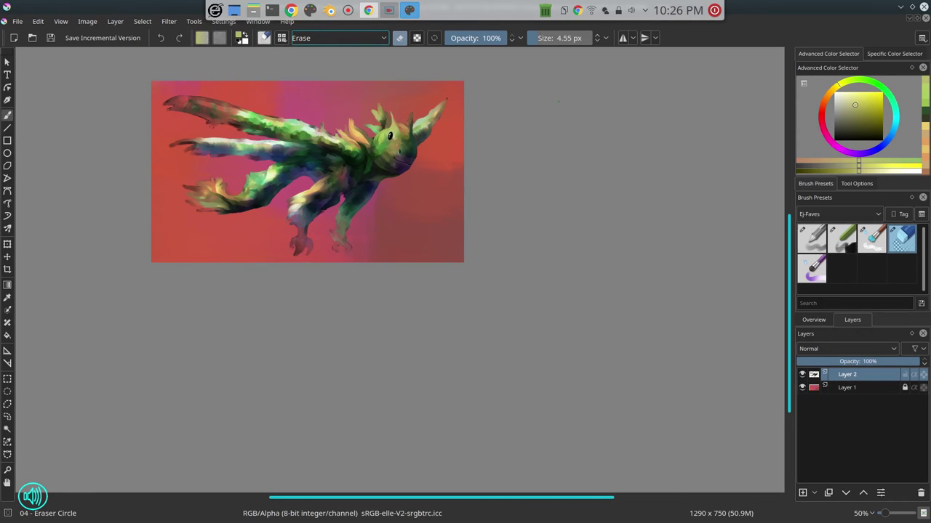
# - Paint a thin sampled tan rim along the small front horn and down the snout's edge, and erase the ragged outline beneath the large front horn
pyautogui.moveTo(432, 273); pyautogui.dragTo(442, 187)
pyautogui.moveTo(400, 54); pyautogui.dragTo(453, 356)
pyautogui.moveTo(408, 69); pyautogui.dragTo(451, 322)
pyautogui.keyDown('ctrl'); pyautogui.click(378, 229); pyautogui.keyUp('ctrl')
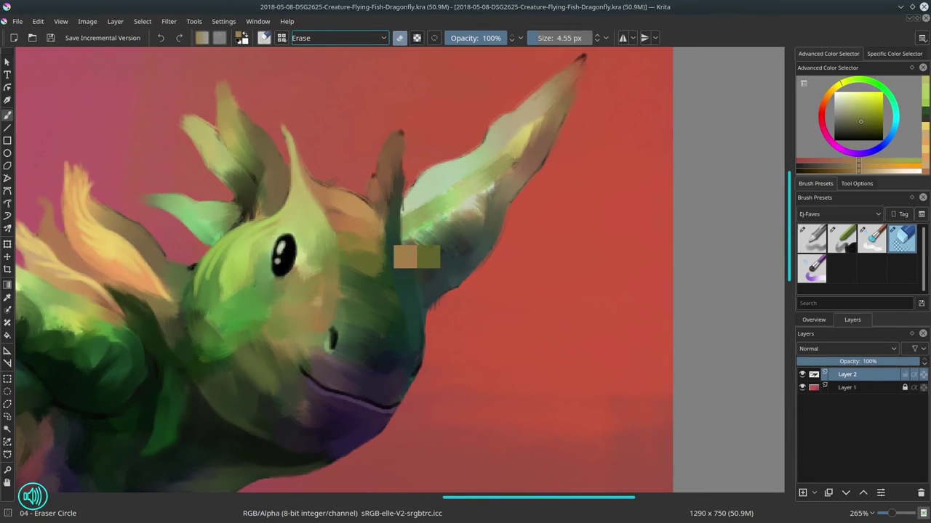
pyautogui.press('/')
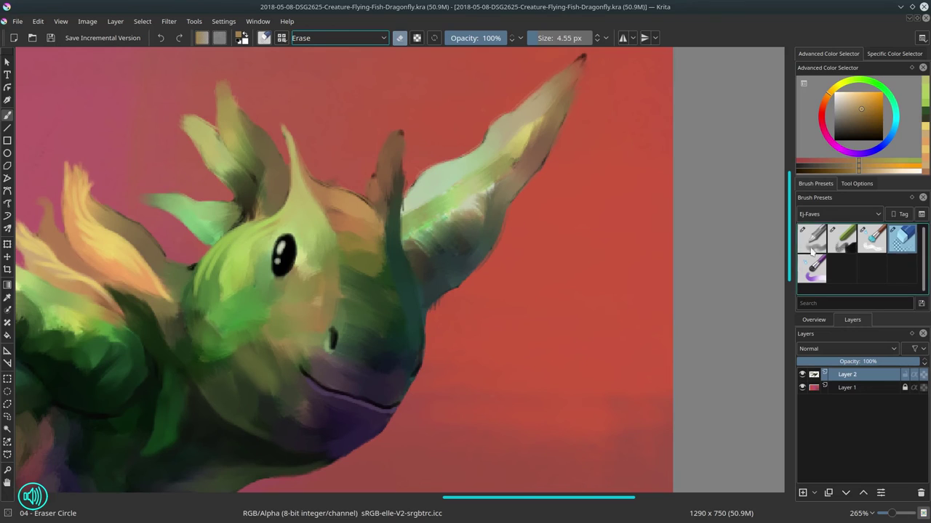
pyautogui.moveTo(399, 117); pyautogui.dragTo(396, 237)
pyautogui.hotkey('ctrl', 'z')
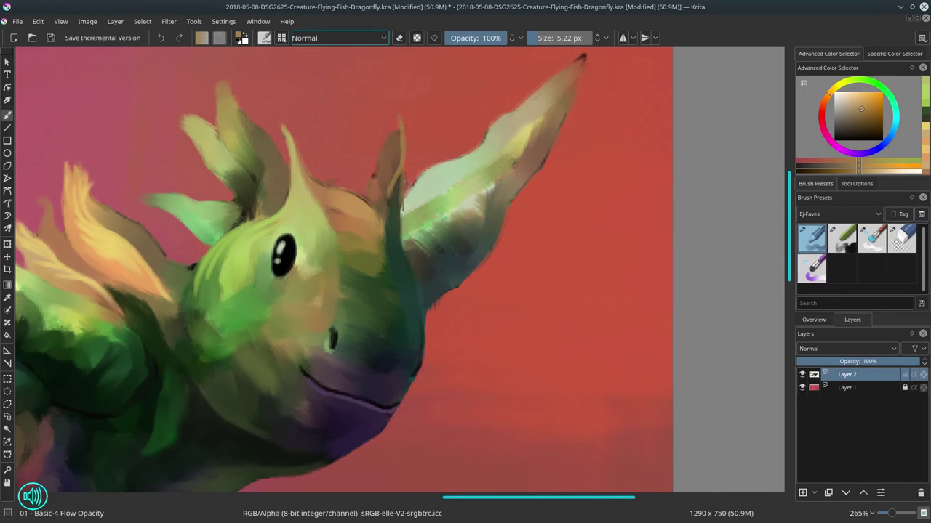
pyautogui.moveTo(401, 193); pyautogui.dragTo(423, 353)
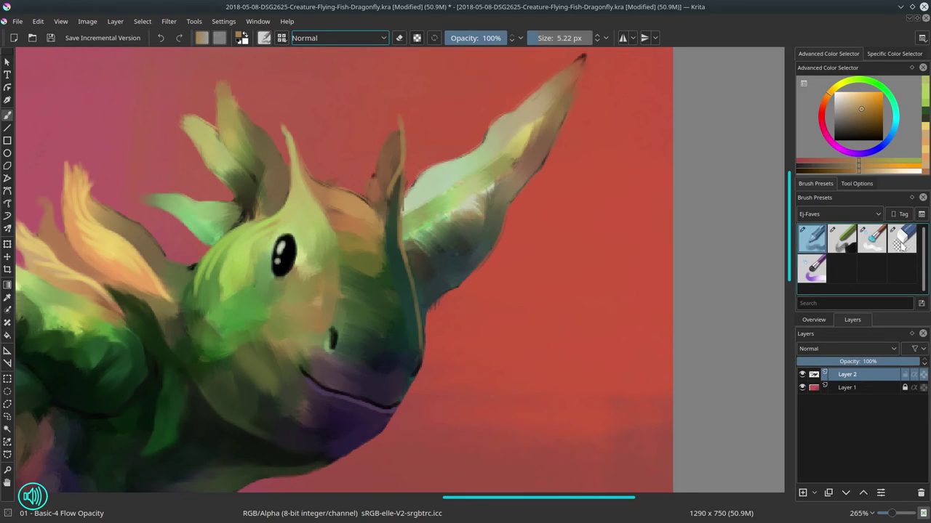
pyautogui.click(901, 239)
pyautogui.moveTo(429, 312)
pyautogui.mouseDown()
pyautogui.moveTo(439, 302)
pyautogui.moveTo(424, 315)
pyautogui.mouseUp()
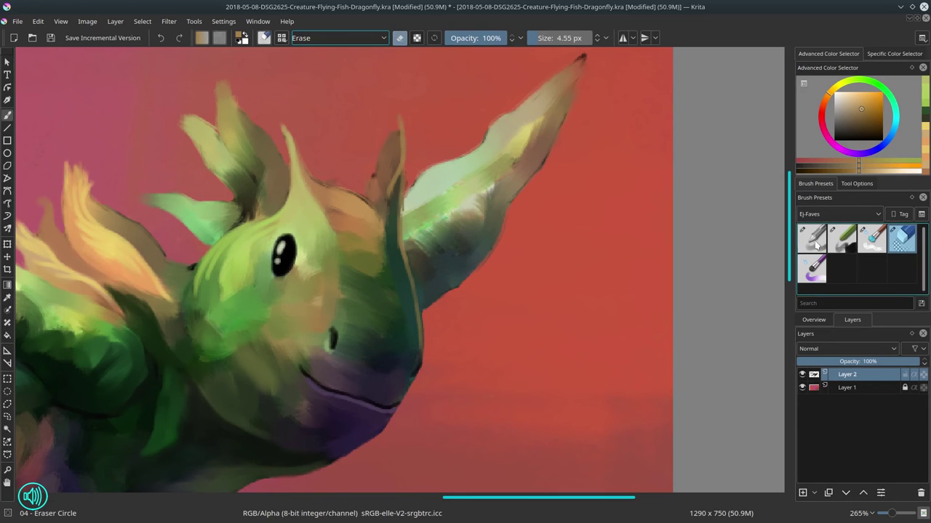
# - Lengthen the tall upright head fin with thin light yellow-tan strands at its tip using the Basic-4 Flow Opacity brush
pyautogui.press('/')
pyautogui.keyDown('ctrl'); pyautogui.click(306, 204); pyautogui.keyUp('ctrl')
pyautogui.keyDown('ctrl'); pyautogui.click(232, 114); pyautogui.keyUp('ctrl')
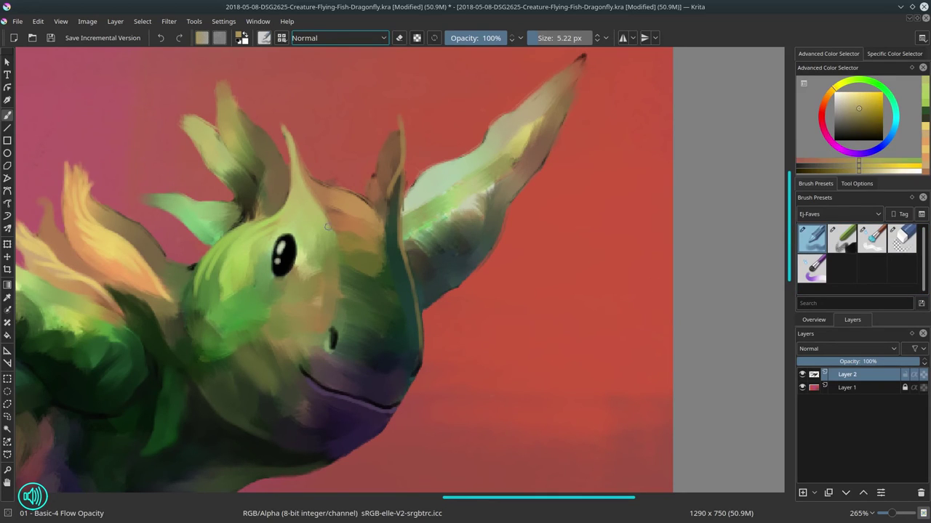
pyautogui.click(855, 101)
pyautogui.moveTo(237, 120)
pyautogui.mouseDown()
pyautogui.moveTo(246, 138)
pyautogui.moveTo(234, 69)
pyautogui.mouseUp()
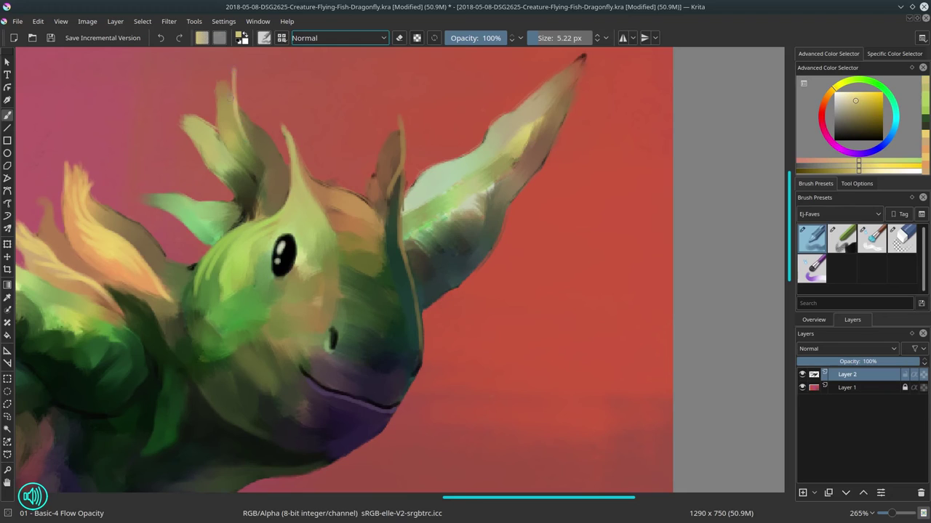
pyautogui.moveTo(229, 102); pyautogui.dragTo(221, 66)
pyautogui.moveTo(223, 105); pyautogui.dragTo(217, 77)
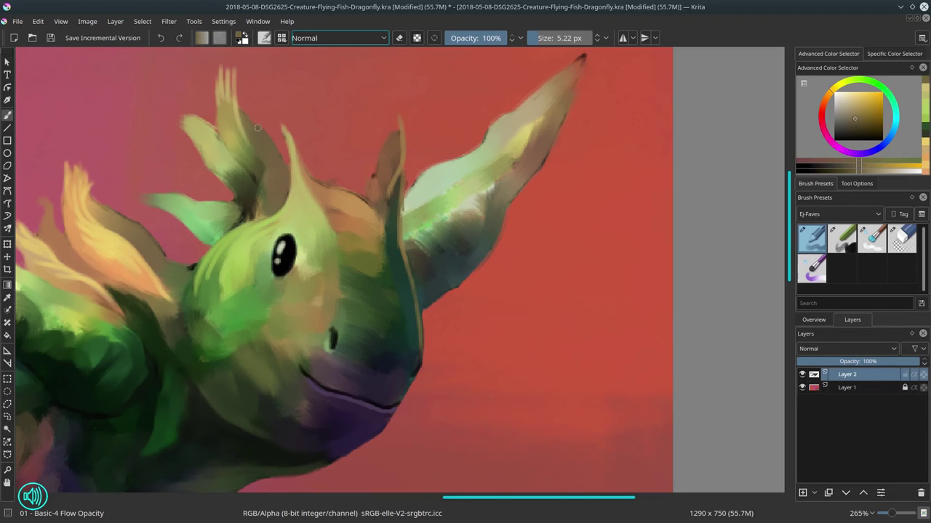
# - Extend the tip of the head fin behind it with pale yellow-green strands sweeping towards the creature's back
pyautogui.keyDown('ctrl'); pyautogui.click(207, 119); pyautogui.keyUp('ctrl')
pyautogui.click(852, 101)
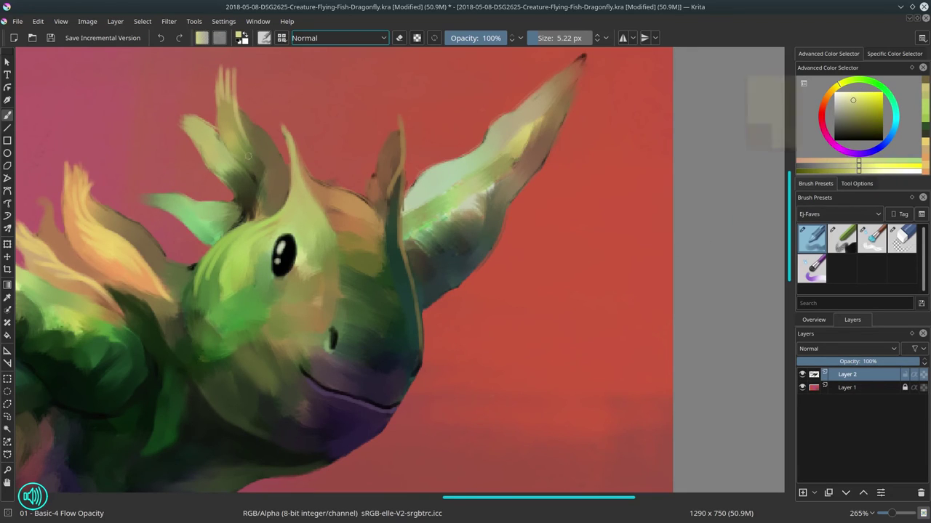
pyautogui.moveTo(220, 139)
pyautogui.mouseDown()
pyautogui.moveTo(176, 110)
pyautogui.moveTo(157, 112)
pyautogui.mouseUp()
pyautogui.moveTo(190, 121)
pyautogui.mouseDown()
pyautogui.moveTo(169, 118)
pyautogui.moveTo(170, 127)
pyautogui.mouseUp()
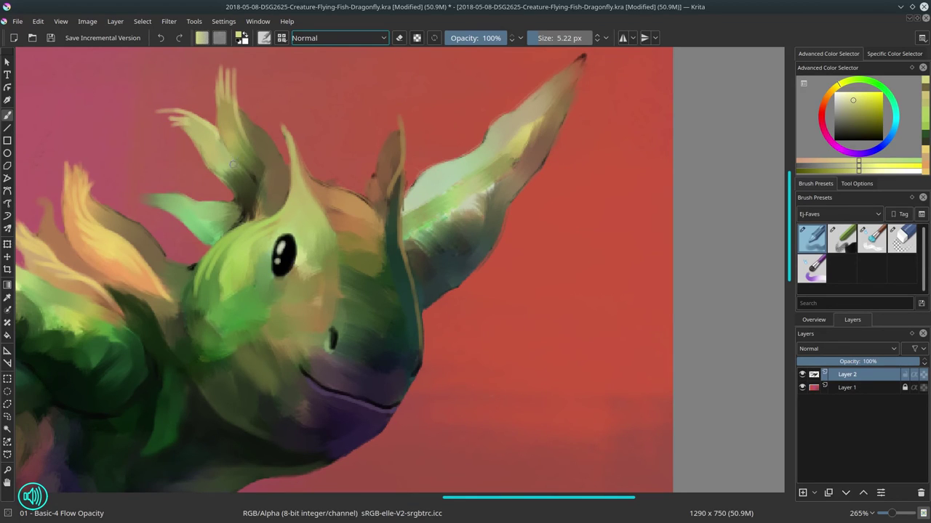
# - Paint sampled dark brown strokes at the base of the head fins and undo the last ones
pyautogui.keyDown('ctrl'); pyautogui.click(250, 204); pyautogui.keyUp('ctrl')
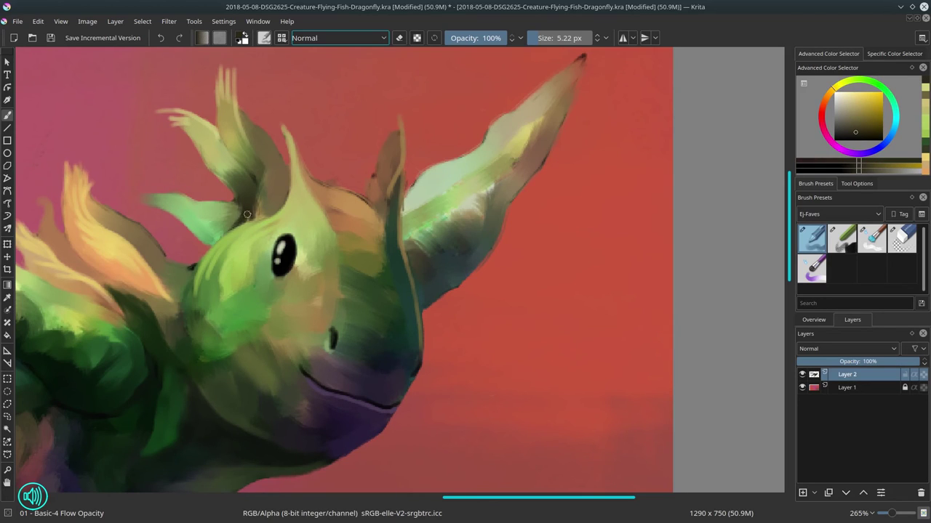
pyautogui.moveTo(253, 200)
pyautogui.mouseDown()
pyautogui.moveTo(262, 174)
pyautogui.moveTo(255, 189)
pyautogui.moveTo(249, 167)
pyautogui.moveTo(252, 190)
pyautogui.moveTo(248, 154)
pyautogui.moveTo(244, 165)
pyautogui.moveTo(231, 153)
pyautogui.moveTo(256, 201)
pyautogui.moveTo(244, 213)
pyautogui.moveTo(236, 202)
pyautogui.moveTo(242, 216)
pyautogui.moveTo(222, 239)
pyautogui.moveTo(281, 224)
pyautogui.moveTo(284, 198)
pyautogui.mouseUp()
pyautogui.hotkey('ctrl', 'z')
pyautogui.hotkey('ctrl', 'z')
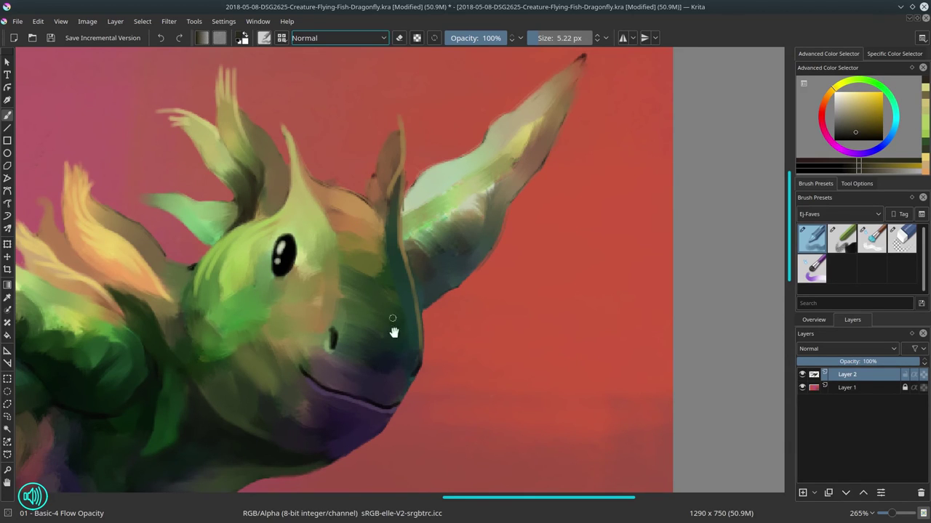
# - Paint curved strands in sampled greens over the neck behind the jaw
pyautogui.moveTo(393, 330); pyautogui.dragTo(484, 233)
pyautogui.keyDown('ctrl'); pyautogui.click(285, 167); pyautogui.keyUp('ctrl')
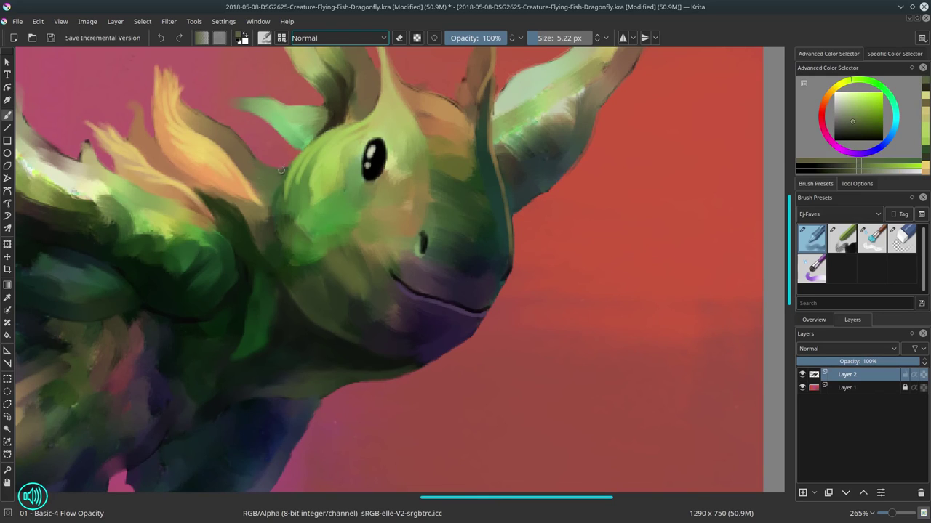
pyautogui.moveTo(343, 270); pyautogui.dragTo(406, 258)
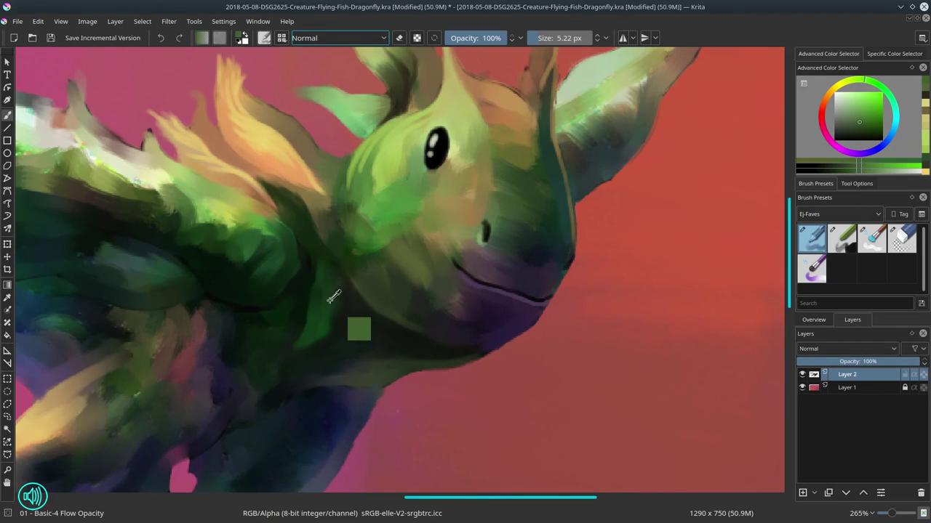
pyautogui.keyDown('ctrl'); pyautogui.click(323, 305); pyautogui.keyUp('ctrl')
pyautogui.keyDown('ctrl'); pyautogui.click(318, 326); pyautogui.keyUp('ctrl')
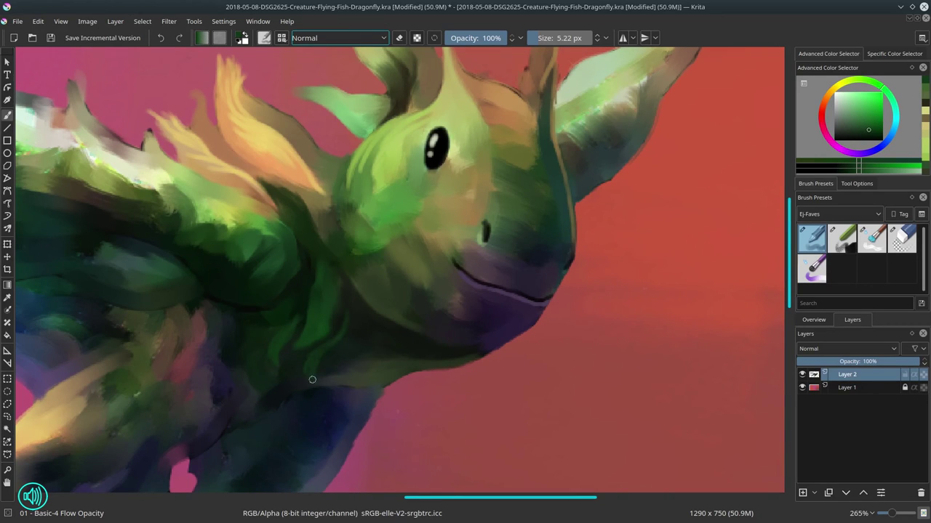
# - Darken the gaps between the neck strands with a sampled dark green shifted to a less saturated, near-black shade
pyautogui.keyDown('ctrl'); pyautogui.click(351, 308); pyautogui.keyUp('ctrl')
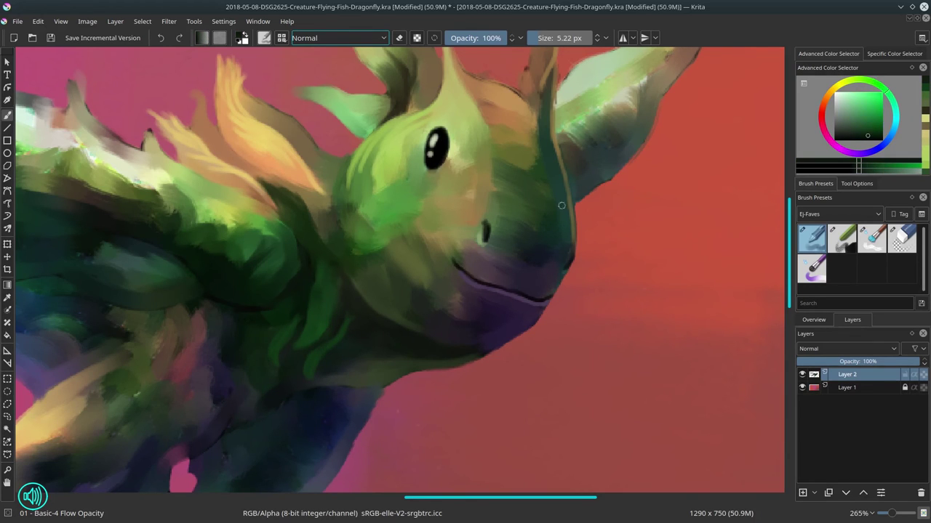
pyautogui.click(861, 137)
pyautogui.moveTo(861, 137); pyautogui.dragTo(843, 137)
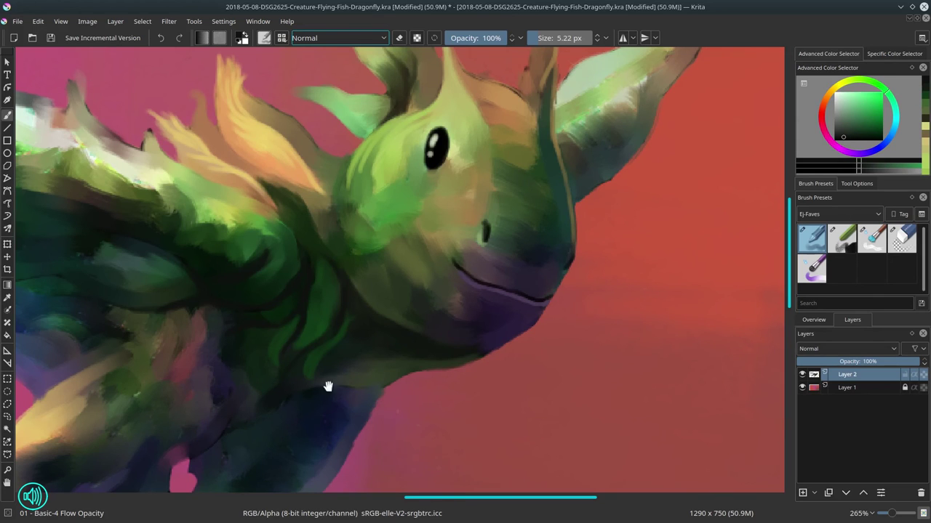
# - Sketch dark pointed fur outlines on the chest above the near front leg, undoing the last two strokes
pyautogui.moveTo(328, 386); pyautogui.dragTo(405, 259)
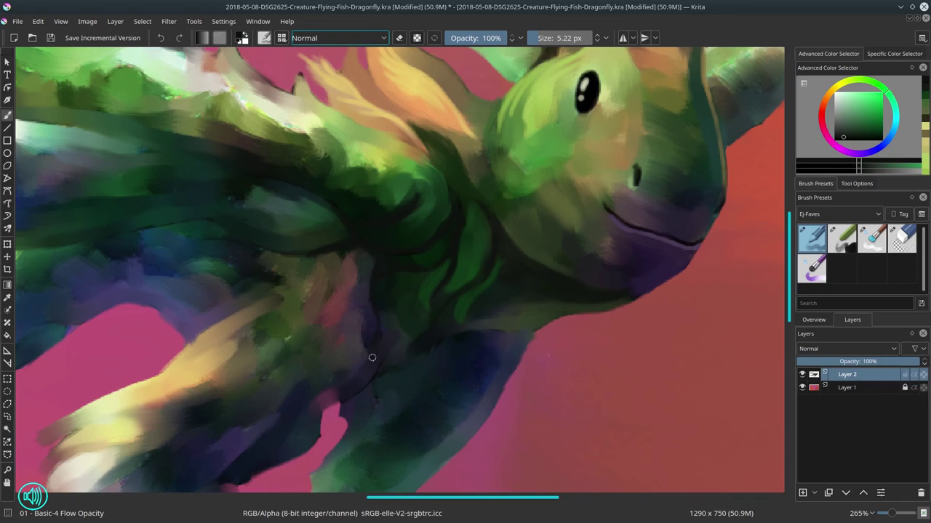
pyautogui.moveTo(370, 357); pyautogui.dragTo(354, 236)
pyautogui.scroll(-3, 469, 336)
pyautogui.moveTo(464, 377); pyautogui.dragTo(446, 324)
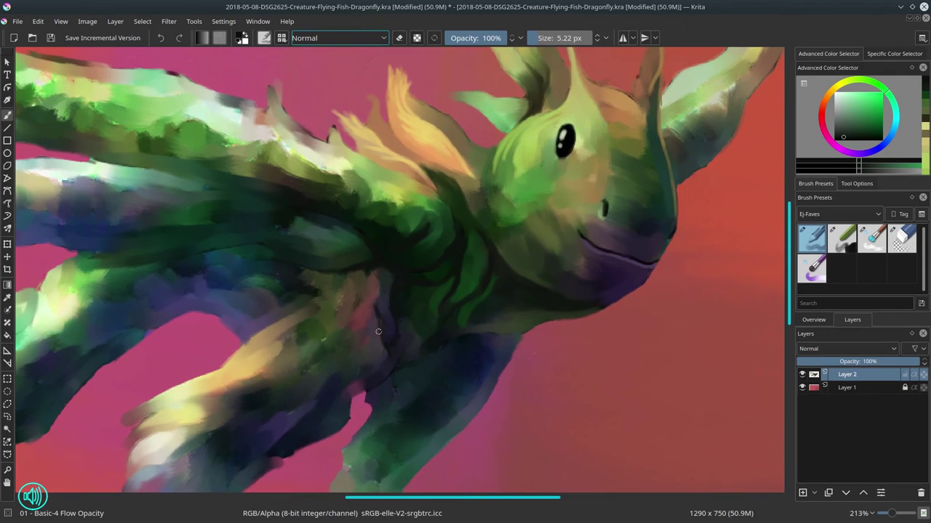
pyautogui.moveTo(375, 318)
pyautogui.mouseDown()
pyautogui.moveTo(347, 351)
pyautogui.moveTo(365, 301)
pyautogui.mouseUp()
pyautogui.moveTo(342, 333); pyautogui.dragTo(321, 347)
pyautogui.moveTo(315, 327); pyautogui.dragTo(345, 299)
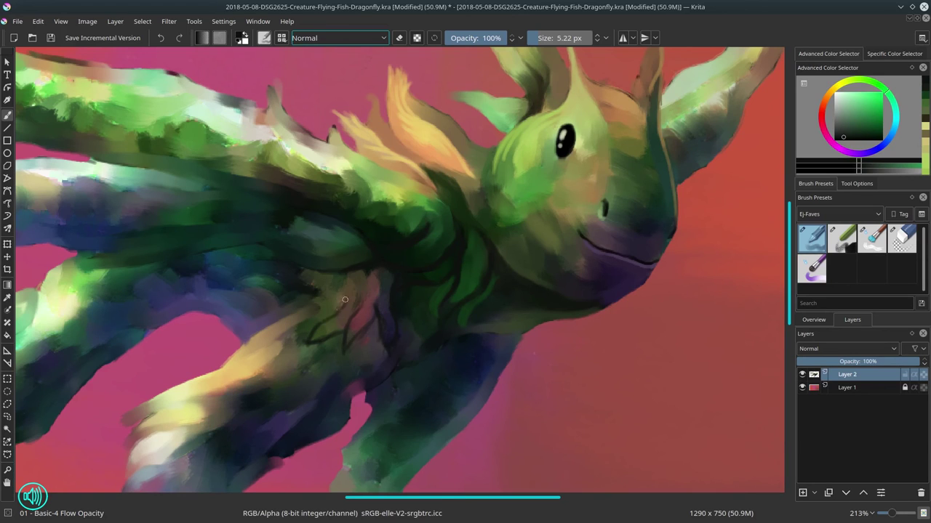
pyautogui.moveTo(324, 362); pyautogui.dragTo(376, 333)
pyautogui.moveTo(324, 294)
pyautogui.mouseDown()
pyautogui.moveTo(270, 329)
pyautogui.moveTo(322, 307)
pyautogui.moveTo(282, 334)
pyautogui.moveTo(305, 326)
pyautogui.moveTo(270, 335)
pyautogui.moveTo(328, 316)
pyautogui.mouseUp()
pyautogui.hotkey('ctrl', 'z')
pyautogui.hotkey('ctrl', 'z')
# - Outline long pointed fur tufts in near-black from the shoulder down the near front leg to its pale wrist fringe
pyautogui.moveTo(334, 312)
pyautogui.mouseDown()
pyautogui.moveTo(277, 352)
pyautogui.moveTo(267, 353)
pyautogui.moveTo(273, 340)
pyautogui.moveTo(223, 357)
pyautogui.moveTo(187, 378)
pyautogui.moveTo(168, 407)
pyautogui.moveTo(207, 385)
pyautogui.moveTo(166, 406)
pyautogui.moveTo(224, 402)
pyautogui.moveTo(219, 380)
pyautogui.moveTo(322, 357)
pyautogui.moveTo(256, 394)
pyautogui.mouseUp()
pyautogui.moveTo(209, 435); pyautogui.dragTo(171, 460)
pyautogui.moveTo(193, 413)
pyautogui.mouseDown()
pyautogui.moveTo(163, 441)
pyautogui.moveTo(176, 464)
pyautogui.mouseUp()
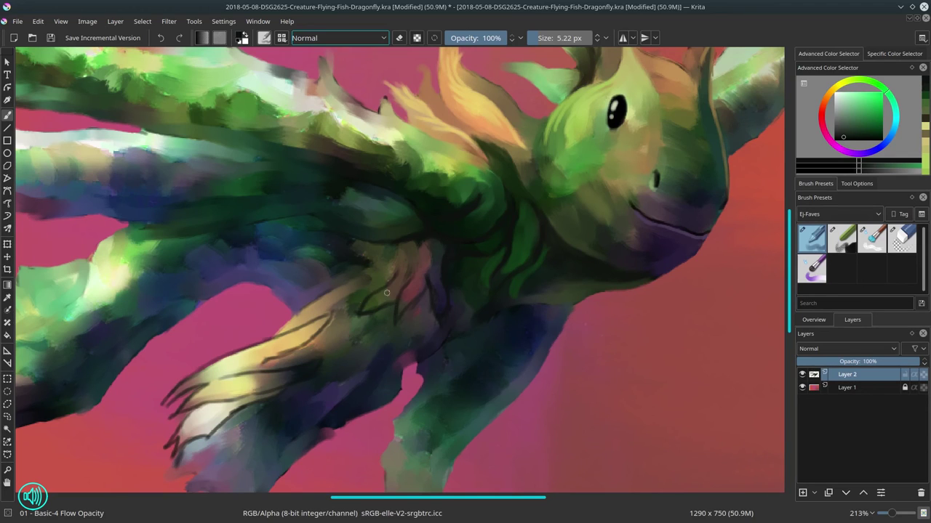
pyautogui.moveTo(335, 307)
pyautogui.mouseDown()
pyautogui.moveTo(386, 266)
pyautogui.moveTo(346, 282)
pyautogui.mouseUp()
pyautogui.moveTo(387, 264)
pyautogui.mouseDown()
pyautogui.moveTo(351, 288)
pyautogui.moveTo(382, 283)
pyautogui.mouseUp()
pyautogui.moveTo(398, 247)
pyautogui.mouseDown()
pyautogui.moveTo(385, 279)
pyautogui.moveTo(347, 255)
pyautogui.moveTo(356, 293)
pyautogui.moveTo(380, 281)
pyautogui.moveTo(370, 295)
pyautogui.moveTo(361, 290)
pyautogui.moveTo(421, 264)
pyautogui.moveTo(423, 272)
pyautogui.moveTo(415, 241)
pyautogui.moveTo(428, 258)
pyautogui.moveTo(411, 245)
pyautogui.moveTo(413, 274)
pyautogui.moveTo(409, 267)
pyautogui.moveTo(390, 286)
pyautogui.moveTo(406, 250)
pyautogui.moveTo(400, 284)
pyautogui.moveTo(393, 253)
pyautogui.moveTo(438, 246)
pyautogui.moveTo(426, 297)
pyautogui.moveTo(428, 286)
pyautogui.moveTo(399, 258)
pyautogui.moveTo(499, 262)
pyautogui.moveTo(498, 303)
pyautogui.moveTo(432, 306)
pyautogui.moveTo(427, 297)
pyautogui.moveTo(418, 310)
pyautogui.moveTo(430, 325)
pyautogui.moveTo(380, 316)
pyautogui.moveTo(406, 317)
pyautogui.moveTo(400, 331)
pyautogui.moveTo(382, 286)
pyautogui.moveTo(389, 315)
pyautogui.moveTo(352, 355)
pyautogui.mouseUp()
# - Shade the chest fur with a sampled dark olive and blend its outlines using Blender Textured Soft at 10.71 px
pyautogui.keyDown('ctrl'); pyautogui.click(449, 234); pyautogui.keyUp('ctrl')
pyautogui.click(839, 138)
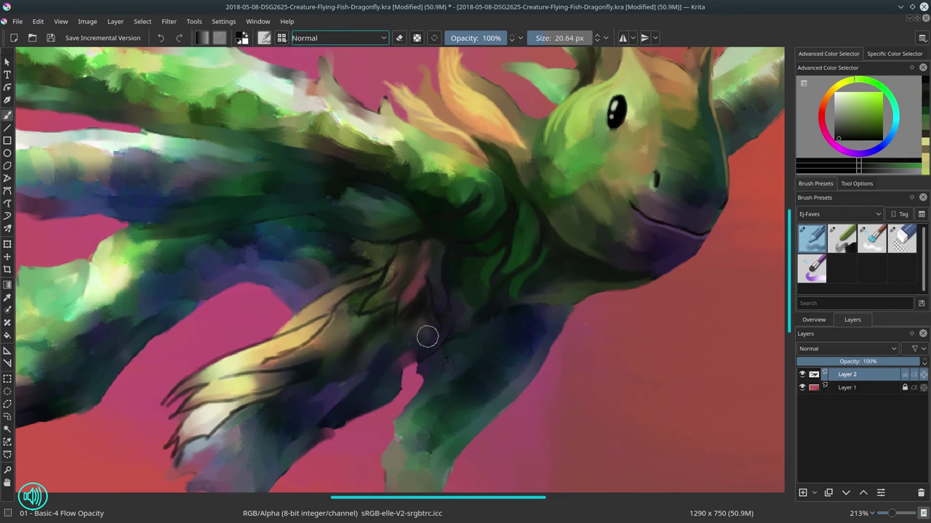
pyautogui.press('/')
pyautogui.moveTo(416, 307)
pyautogui.keyDown('shift'); pyautogui.mouseDown()
pyautogui.moveTo(427, 310)
pyautogui.moveTo(413, 326)
pyautogui.mouseUp(); pyautogui.keyUp('shift')
pyautogui.moveTo(420, 289)
pyautogui.keyDown('shift'); pyautogui.mouseDown()
pyautogui.moveTo(400, 310)
pyautogui.moveTo(402, 301)
pyautogui.mouseUp(); pyautogui.keyUp('shift')
pyautogui.moveTo(424, 254)
pyautogui.mouseDown()
pyautogui.moveTo(412, 286)
pyautogui.moveTo(418, 296)
pyautogui.moveTo(409, 290)
pyautogui.mouseUp()
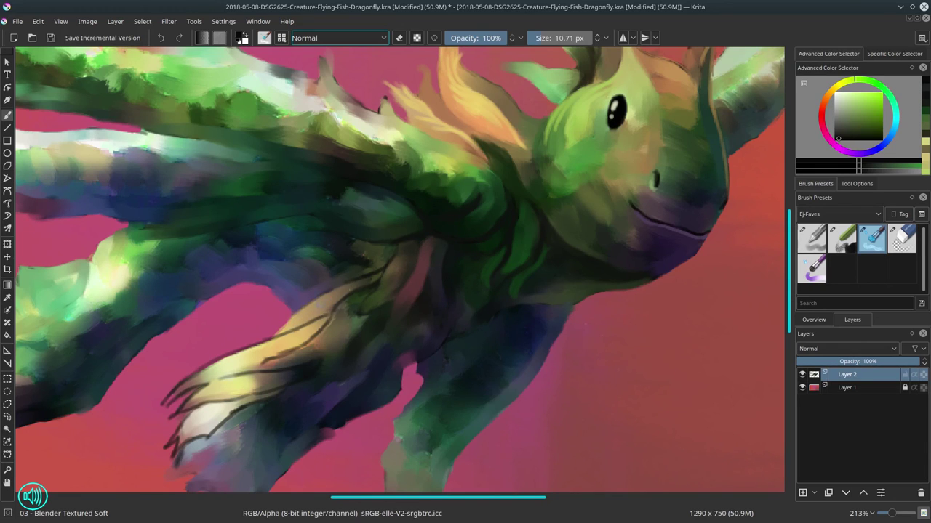
# - Blend the dark tuft outlines into the yellow fur and pale wrist fringe of the near front leg
pyautogui.moveTo(322, 311)
pyautogui.mouseDown()
pyautogui.moveTo(281, 354)
pyautogui.moveTo(314, 335)
pyautogui.moveTo(260, 360)
pyautogui.moveTo(328, 338)
pyautogui.moveTo(342, 321)
pyautogui.moveTo(305, 357)
pyautogui.moveTo(209, 378)
pyautogui.moveTo(215, 370)
pyautogui.moveTo(161, 407)
pyautogui.moveTo(176, 390)
pyautogui.moveTo(314, 324)
pyautogui.mouseUp()
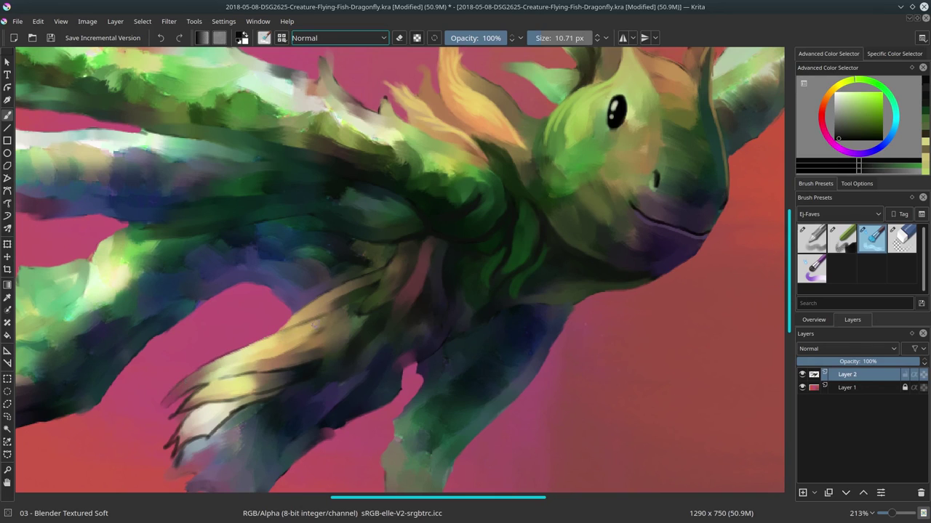
pyautogui.moveTo(209, 388)
pyautogui.mouseDown()
pyautogui.moveTo(173, 414)
pyautogui.moveTo(291, 375)
pyautogui.mouseUp()
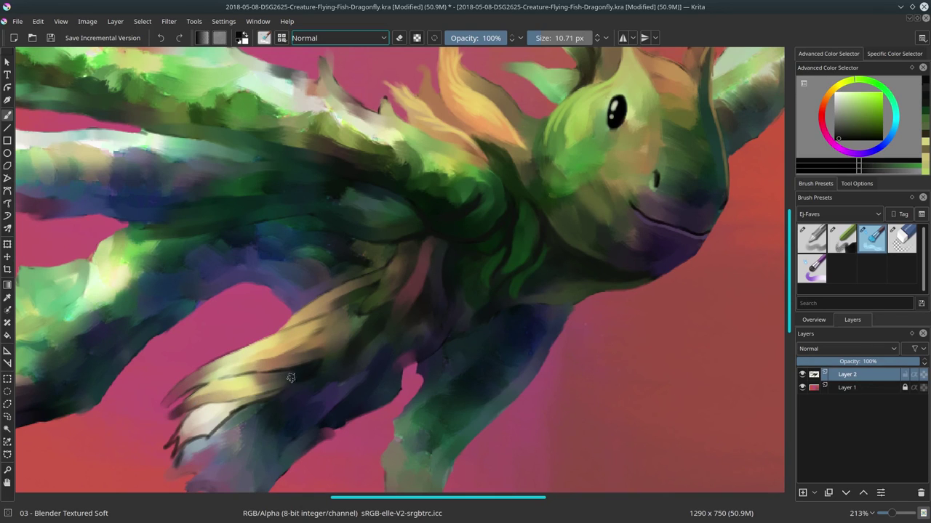
pyautogui.moveTo(231, 386); pyautogui.dragTo(298, 372)
pyautogui.moveTo(209, 409)
pyautogui.mouseDown()
pyautogui.moveTo(178, 442)
pyautogui.moveTo(263, 406)
pyautogui.mouseUp()
pyautogui.moveTo(216, 435); pyautogui.dragTo(180, 462)
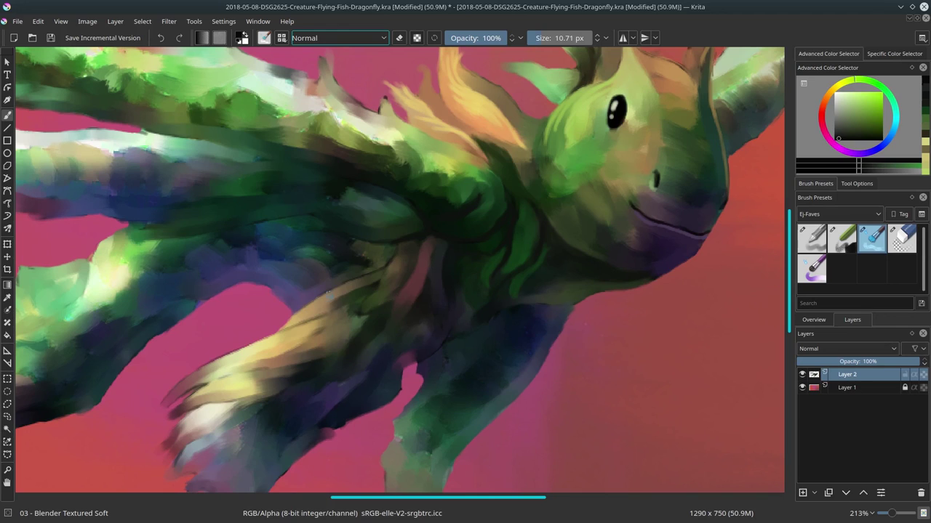
pyautogui.moveTo(359, 279); pyautogui.dragTo(323, 298)
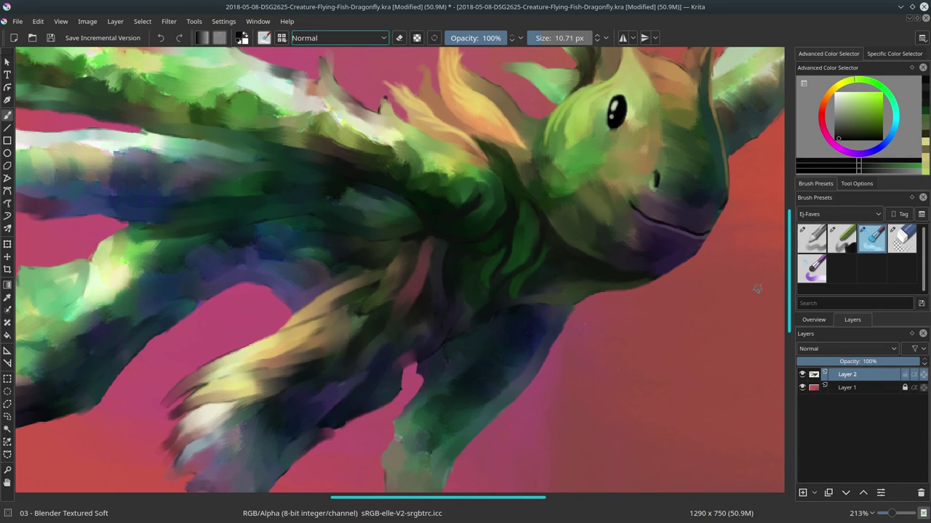
# - Paint fine sampled dark and muted red strands on the chest fur with the Basic-4 Flow Opacity brush at 5.66 px
pyautogui.moveTo(562, 307); pyautogui.dragTo(550, 349)
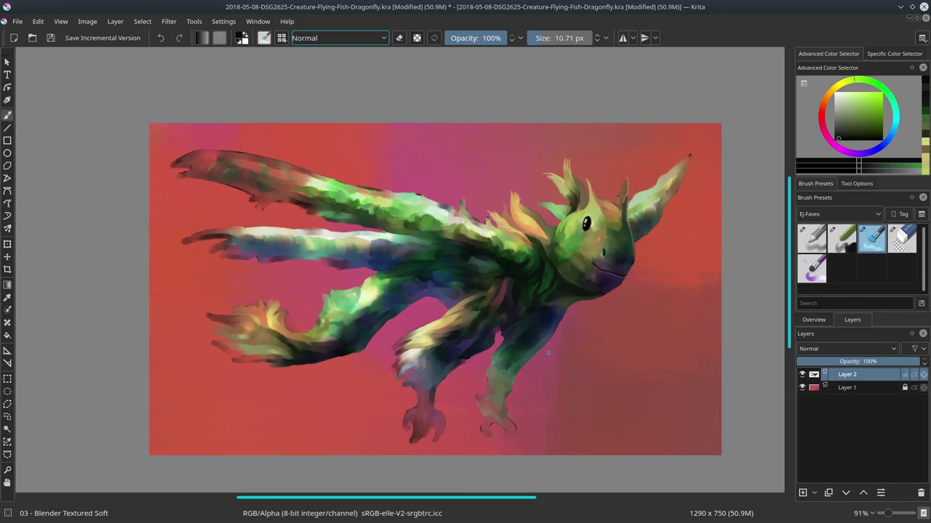
pyautogui.click(812, 238)
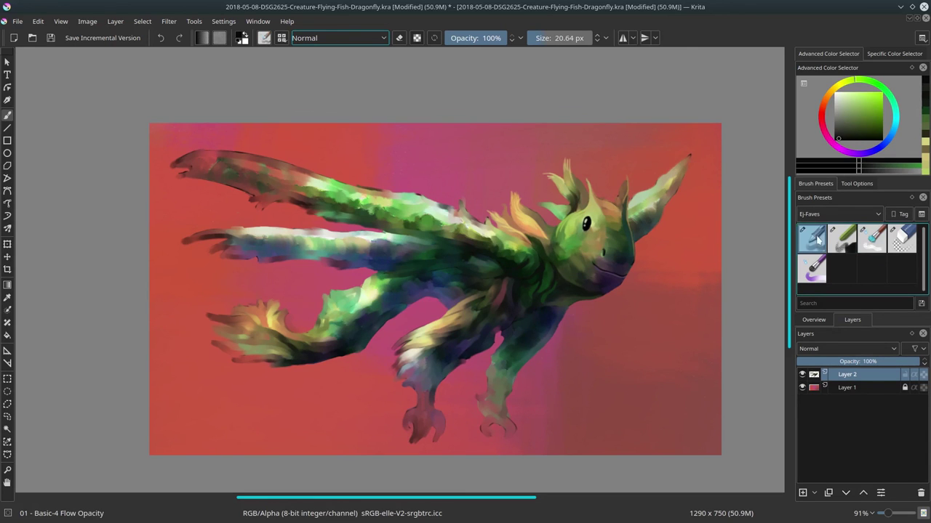
pyautogui.scroll(4, 545, 327)
pyautogui.moveTo(605, 272)
pyautogui.mouseDown()
pyautogui.moveTo(580, 256)
pyautogui.moveTo(577, 315)
pyautogui.moveTo(590, 324)
pyautogui.moveTo(591, 294)
pyautogui.mouseUp()
pyautogui.keyDown('ctrl'); pyautogui.click(573, 265); pyautogui.keyUp('ctrl')
pyautogui.scroll(-1, 581, 277)
pyautogui.press('[')
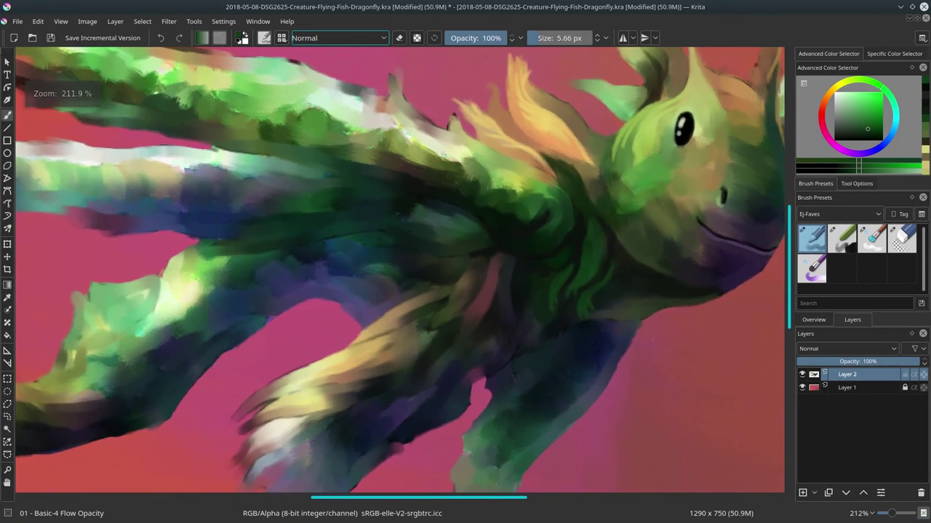
pyautogui.keyDown('ctrl'); pyautogui.click(533, 333); pyautogui.keyUp('ctrl')
pyautogui.moveTo(517, 318)
pyautogui.mouseDown()
pyautogui.moveTo(488, 272)
pyautogui.moveTo(482, 308)
pyautogui.moveTo(461, 340)
pyautogui.mouseUp()
pyautogui.keyDown('ctrl'); pyautogui.click(483, 306); pyautogui.keyUp('ctrl')
pyautogui.moveTo(479, 309)
pyautogui.mouseDown()
pyautogui.moveTo(470, 339)
pyautogui.moveTo(476, 331)
pyautogui.mouseUp()
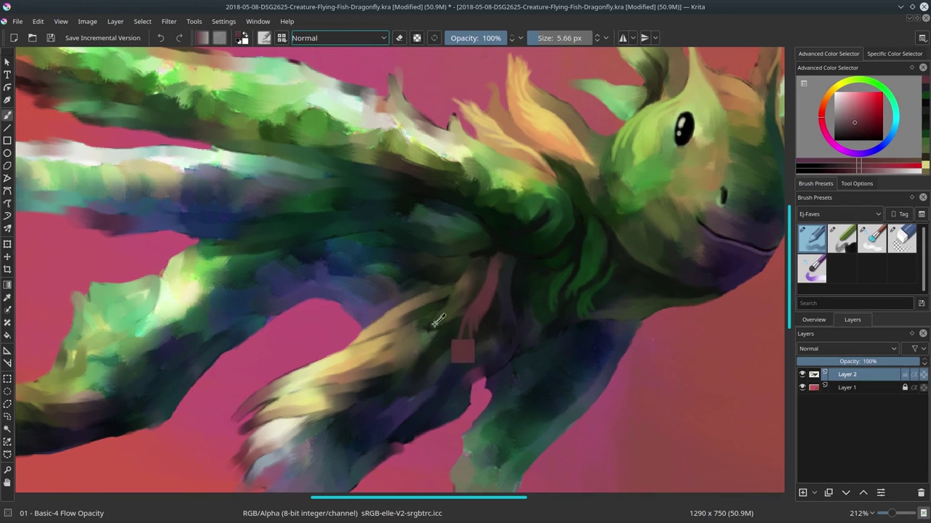
# - Paint fine strands in sampled olive and dark greens over the upper part of the near front leg
pyautogui.keyDown('ctrl'); pyautogui.click(439, 320); pyautogui.keyUp('ctrl')
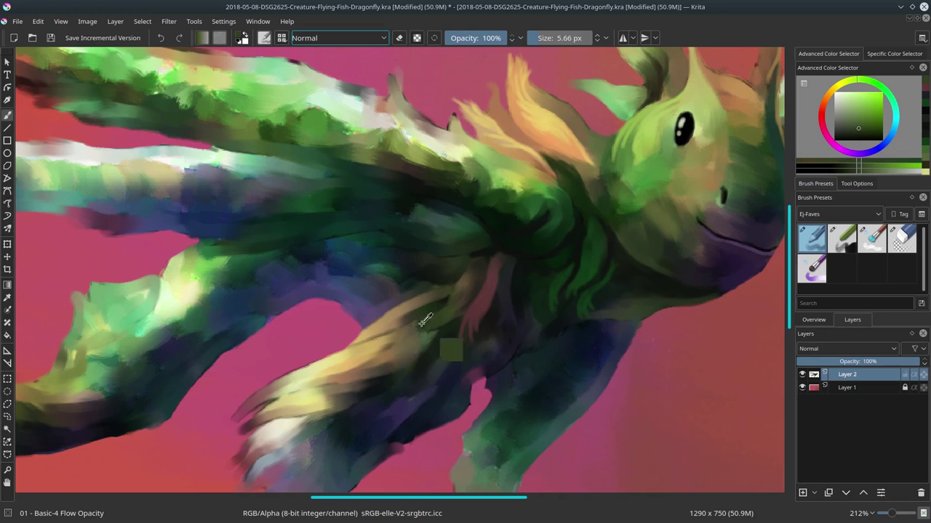
pyautogui.keyDown('ctrl'); pyautogui.click(426, 320); pyautogui.keyUp('ctrl')
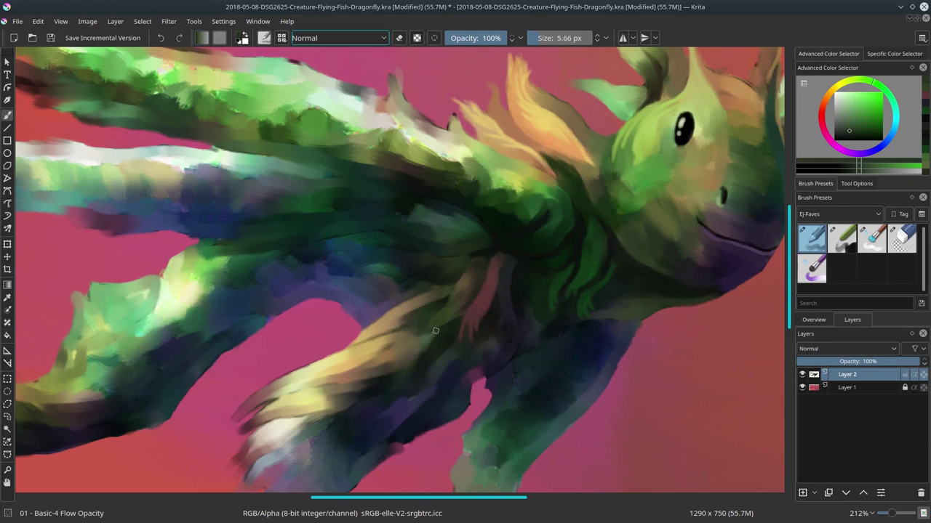
pyautogui.keyDown('ctrl'); pyautogui.click(440, 328); pyautogui.keyUp('ctrl')
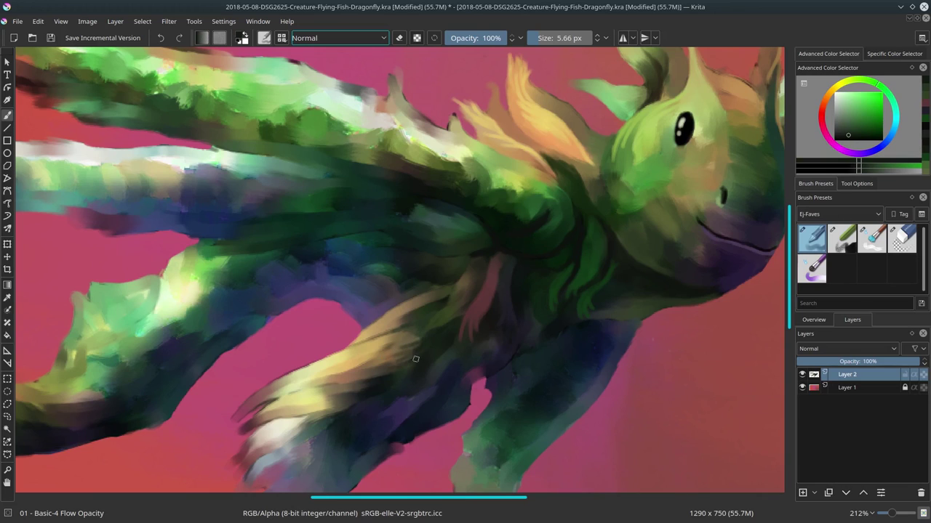
# - Paint fine strands in sampled olive, tan and dark tones through the upper yellow fur of the near front leg
pyautogui.keyDown('ctrl'); pyautogui.click(459, 323); pyautogui.keyUp('ctrl')
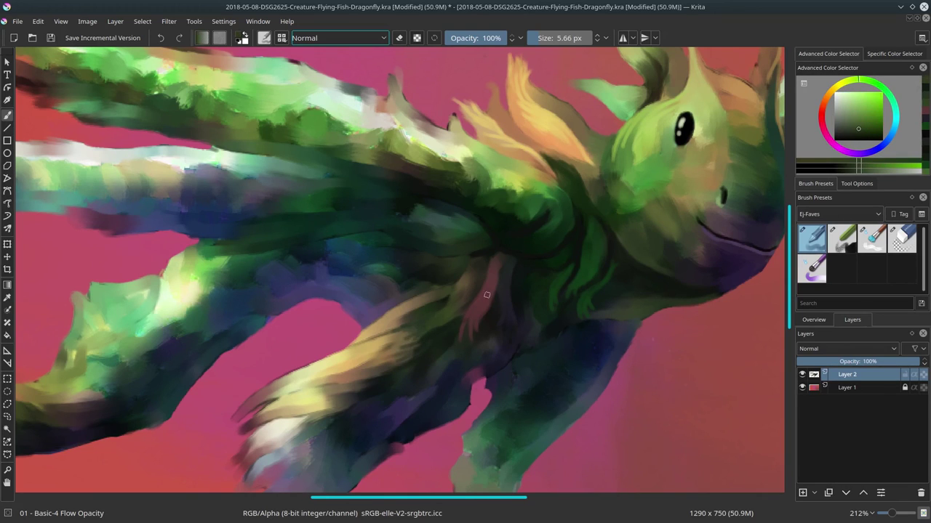
pyautogui.keyDown('ctrl'); pyautogui.click(416, 322); pyautogui.keyUp('ctrl')
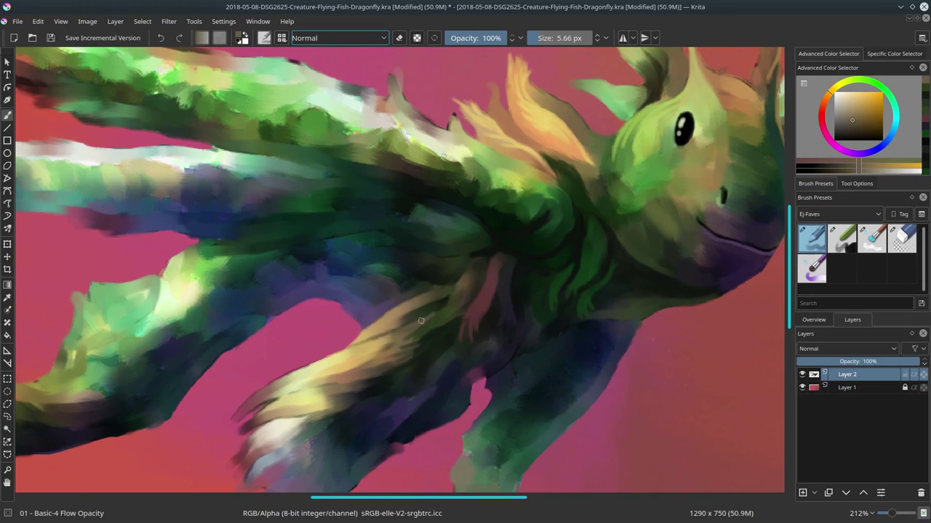
pyautogui.keyDown('ctrl'); pyautogui.click(404, 327); pyautogui.keyUp('ctrl')
pyautogui.moveTo(397, 327)
pyautogui.mouseDown()
pyautogui.moveTo(371, 335)
pyautogui.moveTo(378, 330)
pyautogui.mouseUp()
pyautogui.keyDown('ctrl'); pyautogui.click(407, 316); pyautogui.keyUp('ctrl')
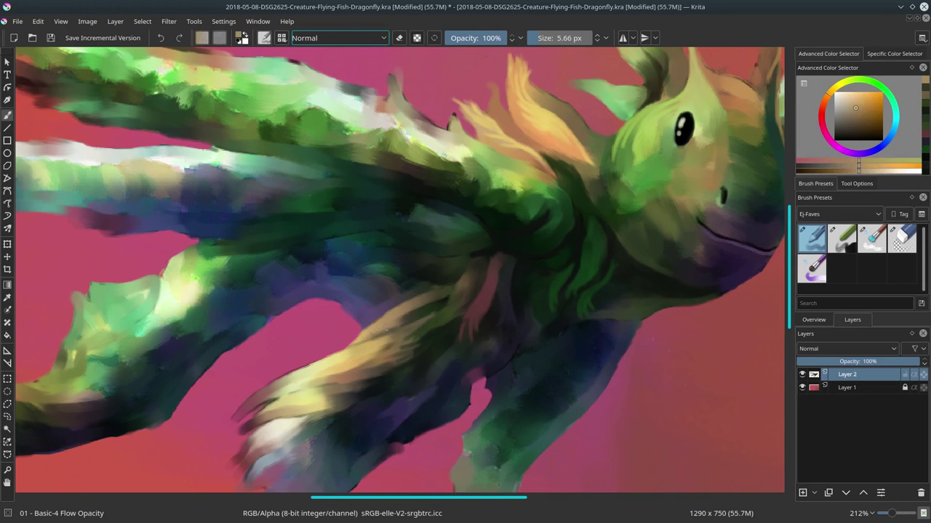
pyautogui.keyDown('ctrl'); pyautogui.click(390, 330); pyautogui.keyUp('ctrl')
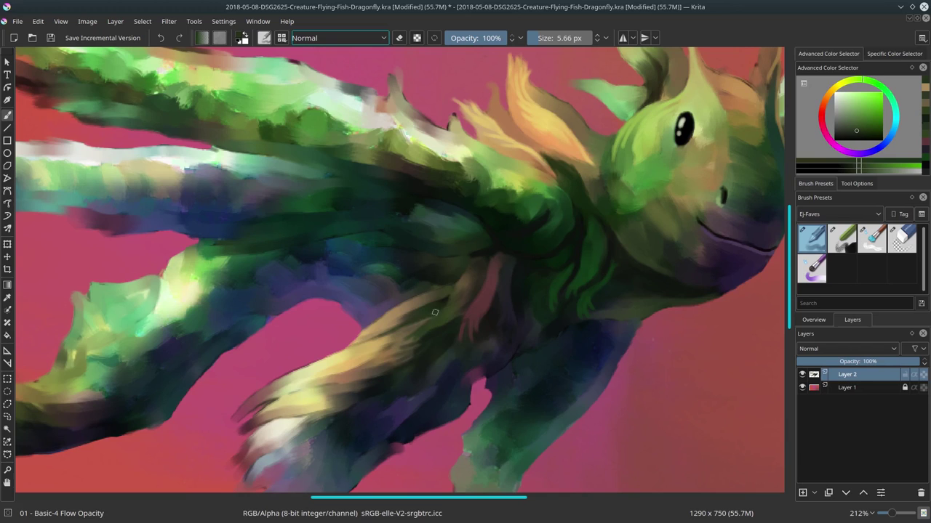
# - Add fine tan and dark green strands along the inner edge of the near front leg's yellow fur and a muted red strand on the chest
pyautogui.keyDown('ctrl'); pyautogui.click(421, 326); pyautogui.keyUp('ctrl')
pyautogui.moveTo(428, 323)
pyautogui.mouseDown()
pyautogui.moveTo(444, 315)
pyautogui.moveTo(408, 339)
pyautogui.mouseUp()
pyautogui.keyDown('ctrl'); pyautogui.click(407, 336); pyautogui.keyUp('ctrl')
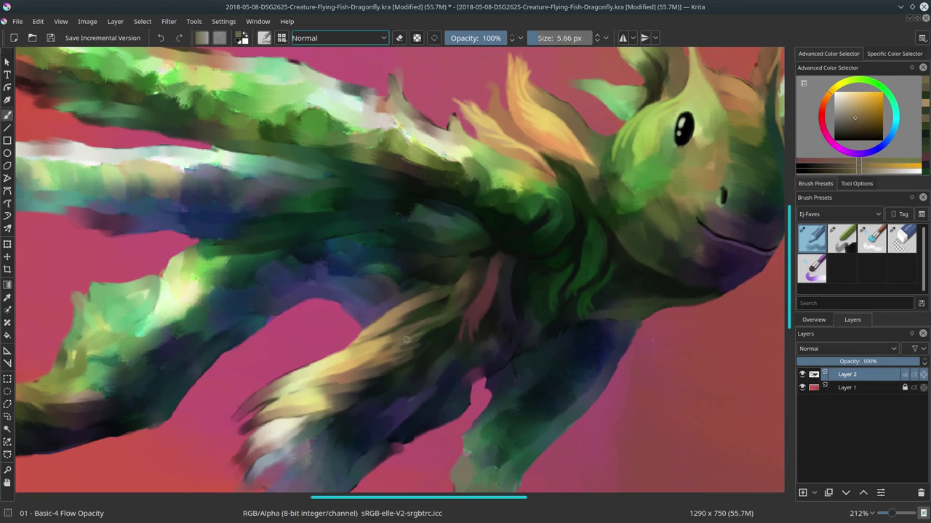
pyautogui.keyDown('ctrl'); pyautogui.click(413, 341); pyautogui.keyUp('ctrl')
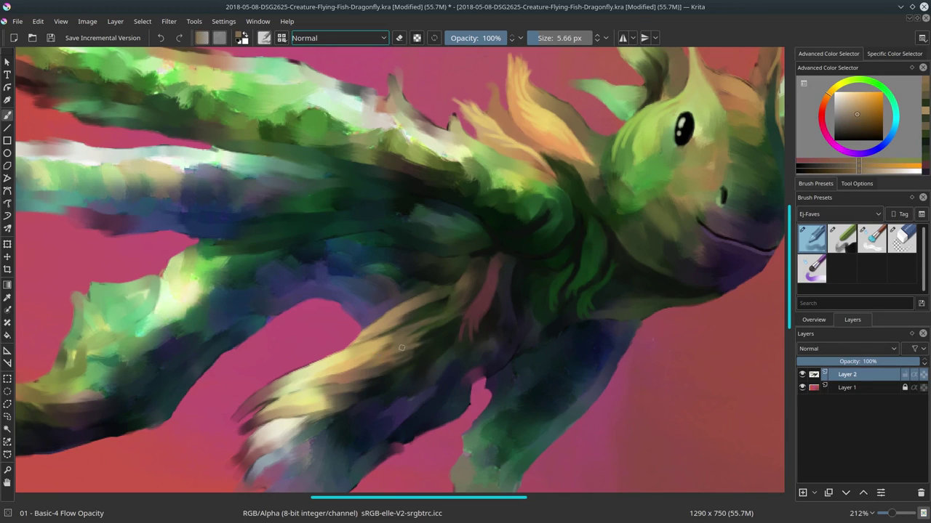
pyautogui.keyDown('ctrl'); pyautogui.click(446, 331); pyautogui.keyUp('ctrl')
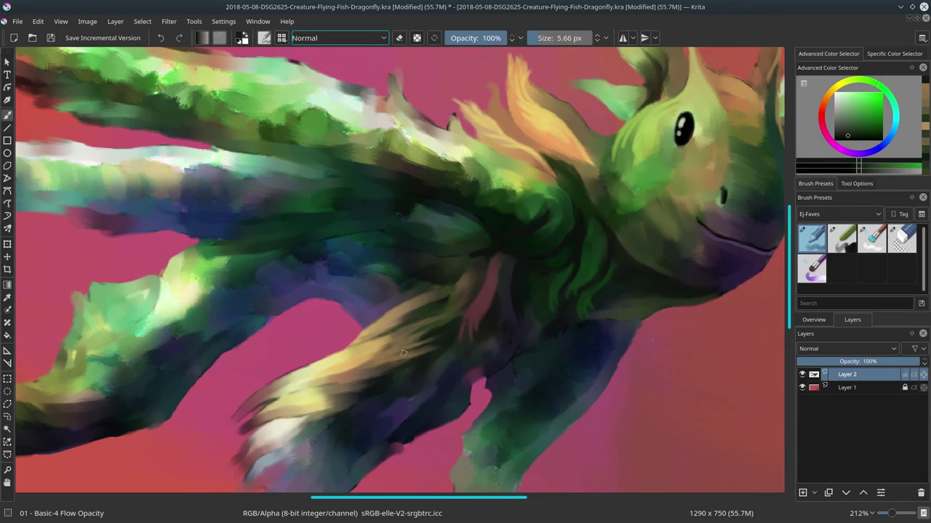
pyautogui.keyDown('ctrl'); pyautogui.click(475, 307); pyautogui.keyUp('ctrl')
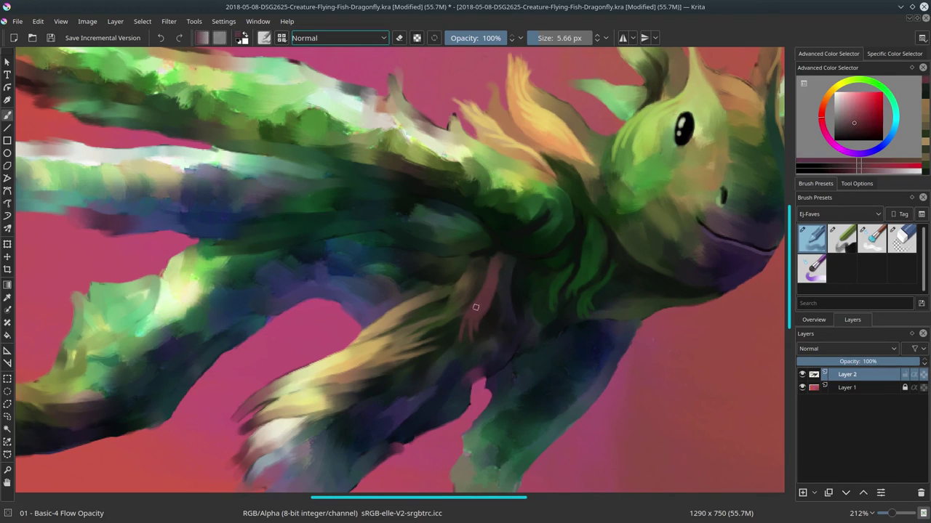
pyautogui.moveTo(492, 271)
pyautogui.mouseDown()
pyautogui.moveTo(485, 303)
pyautogui.moveTo(525, 319)
pyautogui.moveTo(469, 322)
pyautogui.mouseUp()
# - Paint sampled dark green and olive strands along the lower edge of the yellow fur above the near front wrist
pyautogui.keyDown('ctrl'); pyautogui.click(386, 378); pyautogui.keyUp('ctrl')
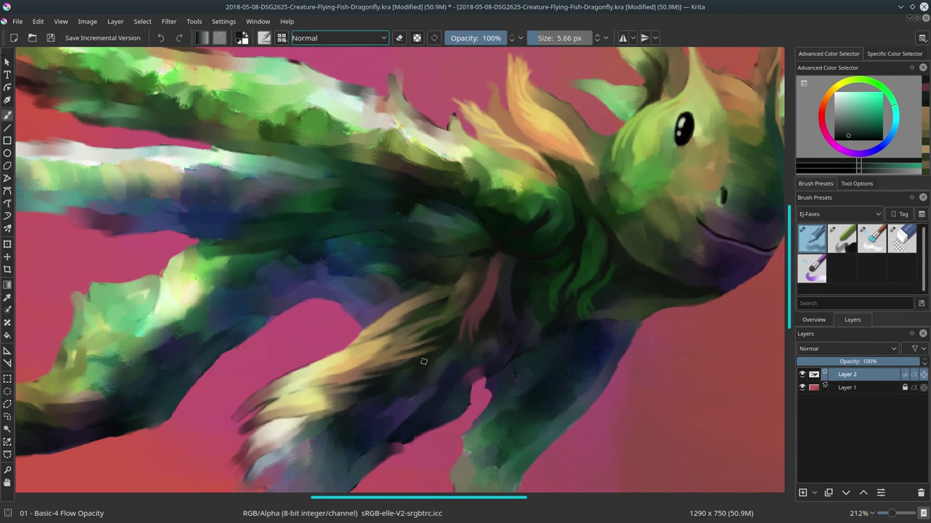
pyautogui.keyDown('ctrl'); pyautogui.click(344, 390); pyautogui.keyUp('ctrl')
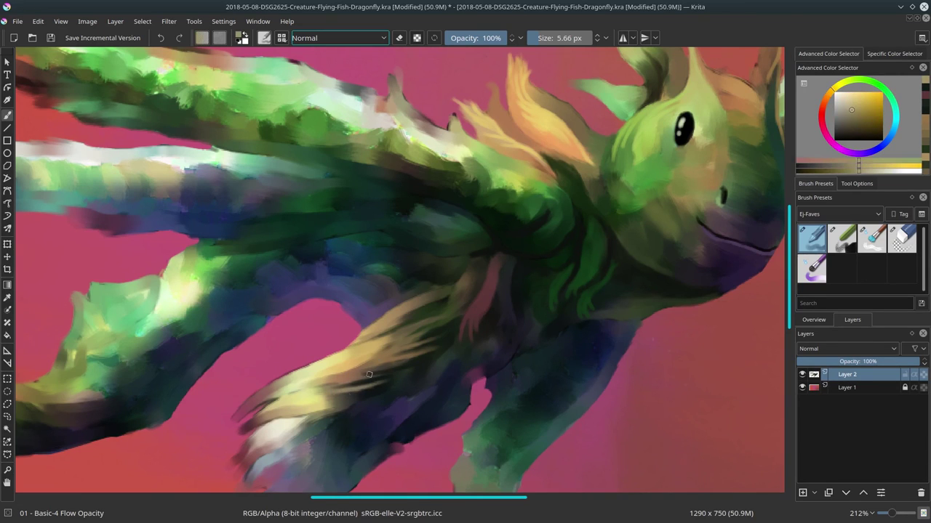
pyautogui.keyDown('ctrl'); pyautogui.click(378, 391); pyautogui.keyUp('ctrl')
pyautogui.moveTo(375, 393)
pyautogui.mouseDown()
pyautogui.moveTo(342, 399)
pyautogui.moveTo(390, 391)
pyautogui.mouseUp()
pyautogui.keyDown('ctrl'); pyautogui.click(337, 398); pyautogui.keyUp('ctrl')
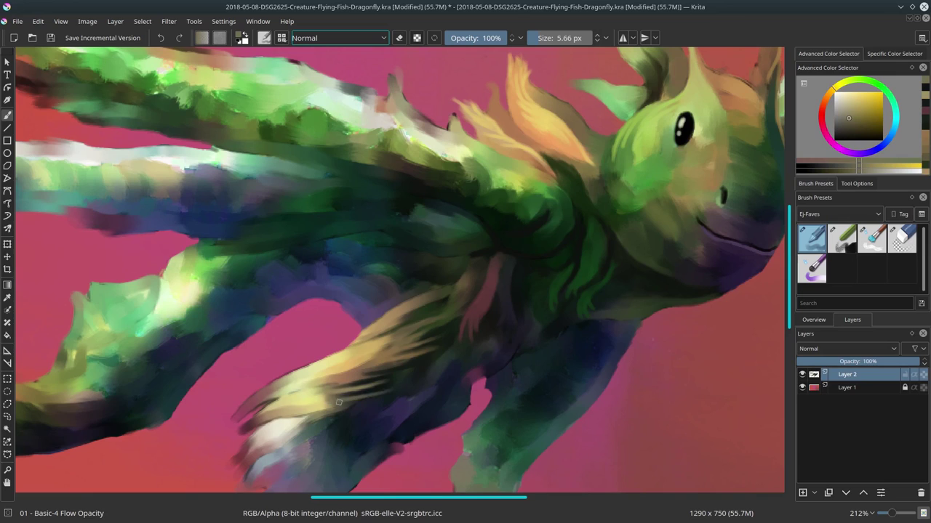
# - Extend the near front wrist's fringe over the background with long, thin strands in sampled yellow
pyautogui.keyDown('ctrl'); pyautogui.click(288, 401); pyautogui.keyUp('ctrl')
pyautogui.moveTo(300, 389); pyautogui.dragTo(231, 444)
pyautogui.moveTo(273, 406); pyautogui.dragTo(249, 432)
# - Paint thin sampled pale yellow strands along the upper outline of the near front leg, from the wrist up to the elbow
pyautogui.keyDown('ctrl'); pyautogui.click(297, 370); pyautogui.keyUp('ctrl')
pyautogui.moveTo(273, 385); pyautogui.dragTo(222, 423)
pyautogui.hotkey('ctrl', 'z')
pyautogui.moveTo(307, 367); pyautogui.dragTo(269, 386)
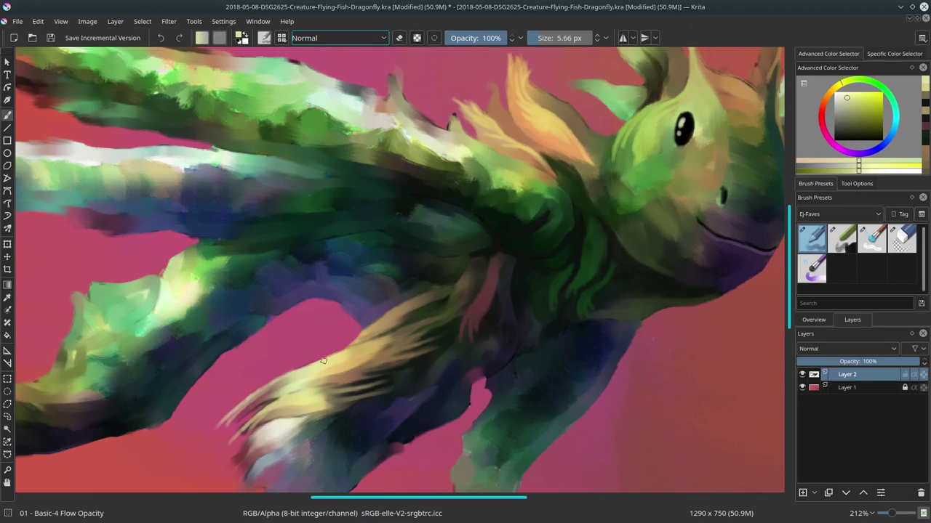
pyautogui.moveTo(328, 357); pyautogui.dragTo(291, 374)
pyautogui.moveTo(365, 330)
pyautogui.mouseDown()
pyautogui.moveTo(349, 344)
pyautogui.moveTo(357, 341)
pyautogui.mouseUp()
pyautogui.moveTo(404, 305); pyautogui.dragTo(372, 325)
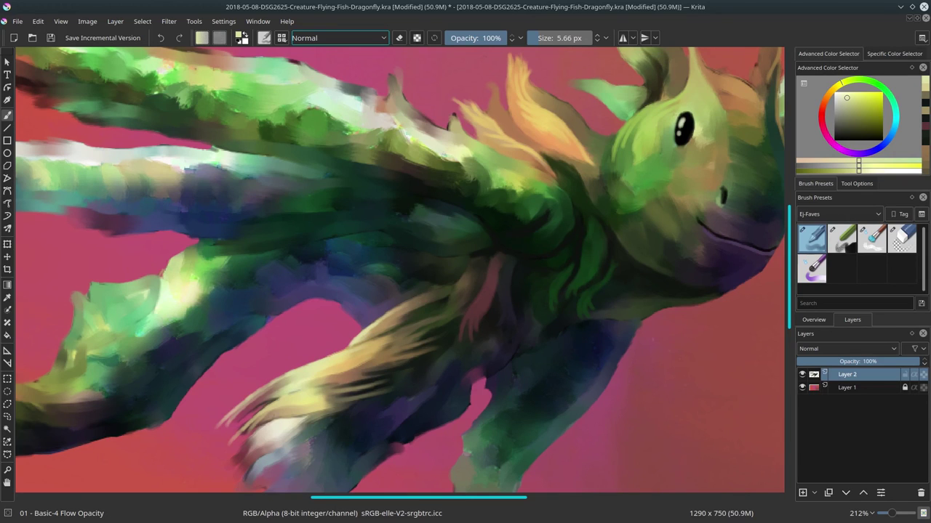
# - Clean up the edges around the near front paw and the gap between the front legs using Eraser Circle at 3.09 px
pyautogui.click(902, 239)
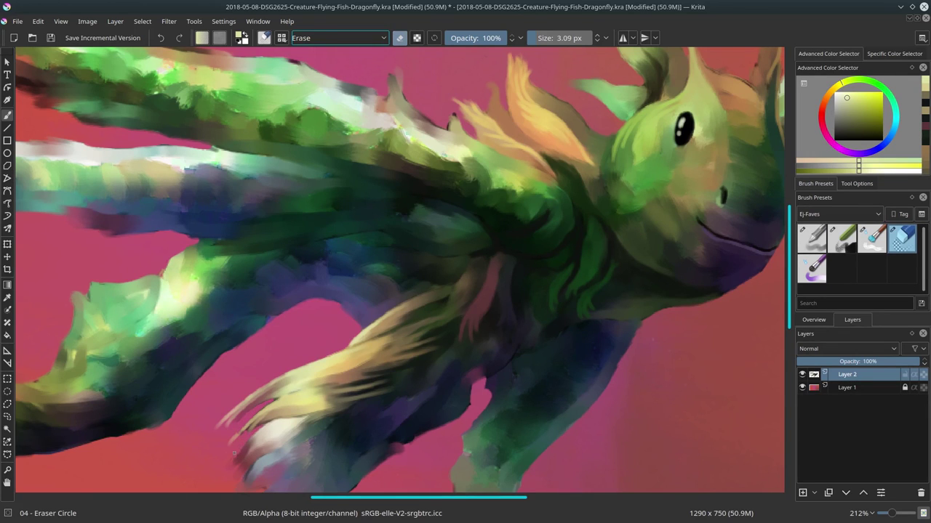
pyautogui.moveTo(388, 381); pyautogui.dragTo(390, 392)
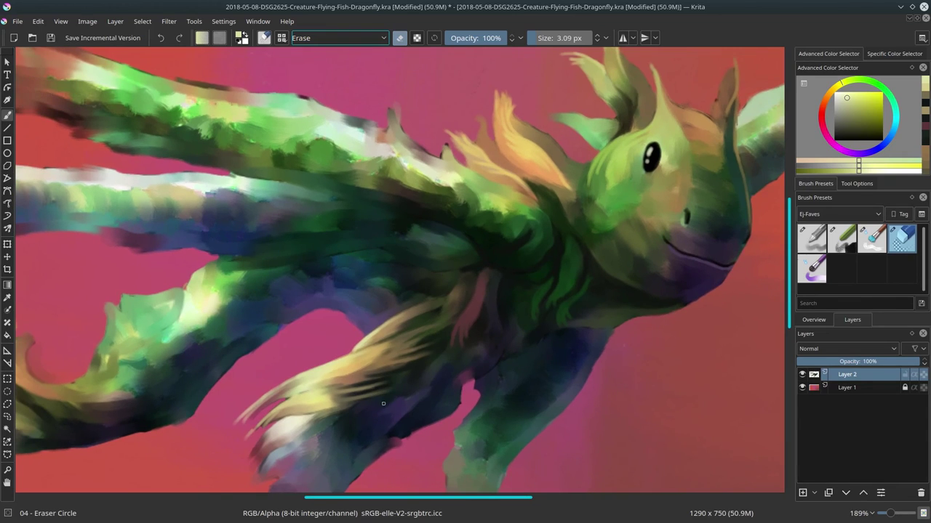
pyautogui.moveTo(477, 362); pyautogui.dragTo(461, 408)
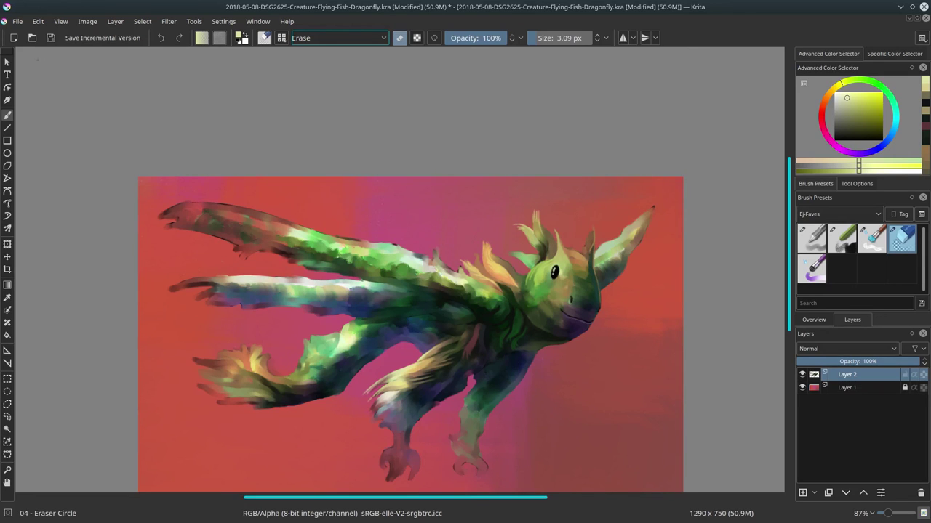
# - Mirror the image horizontally to review the whole creature, and mirror it back to its original orientation
pyautogui.click(87, 21)
pyautogui.click(114, 145)
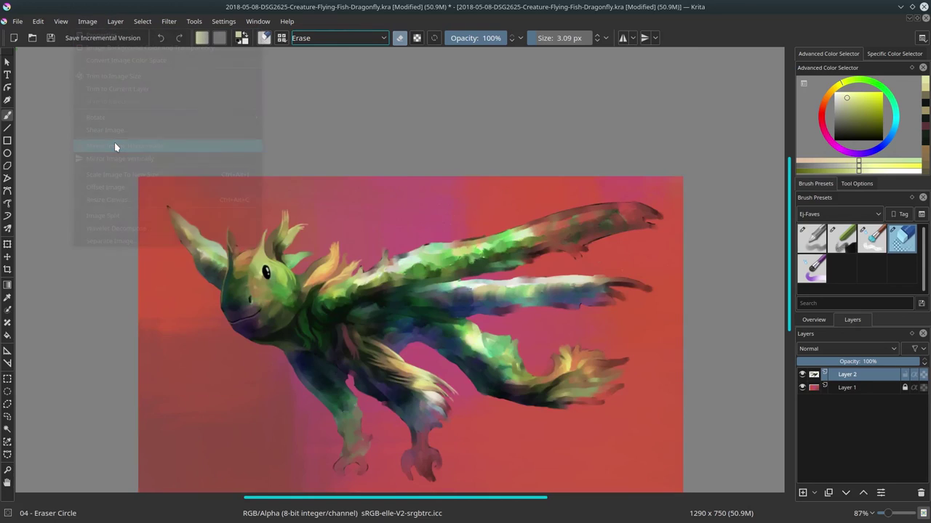
pyautogui.scroll(1, 530, 329)
pyautogui.scroll(-1, 536, 333)
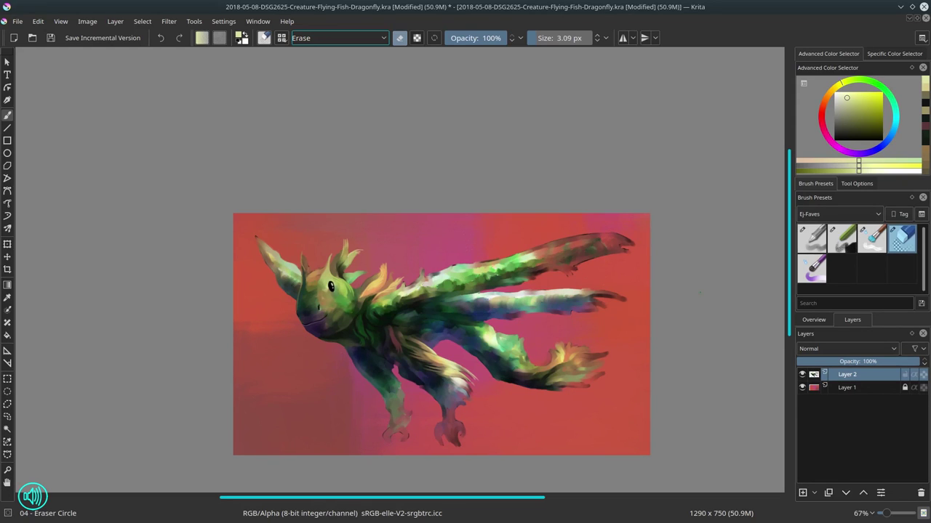
pyautogui.click(87, 21)
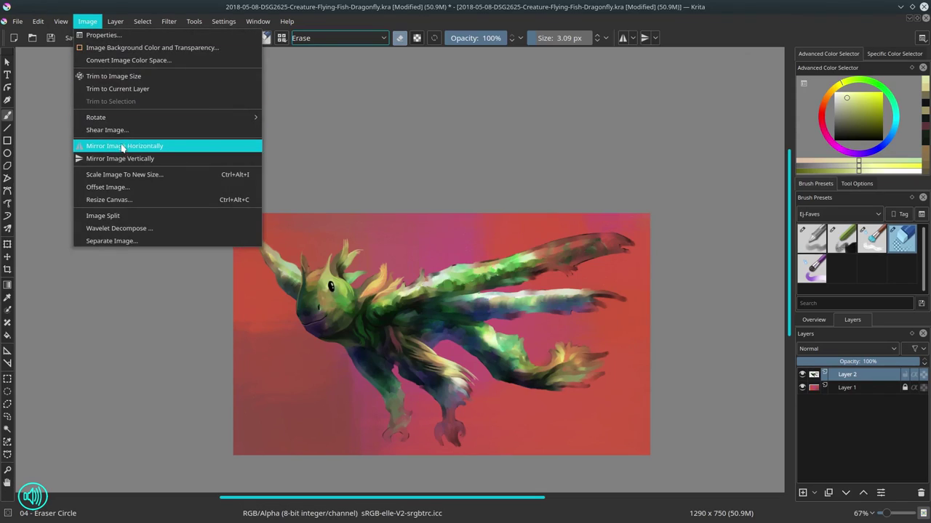
pyautogui.click(123, 145)
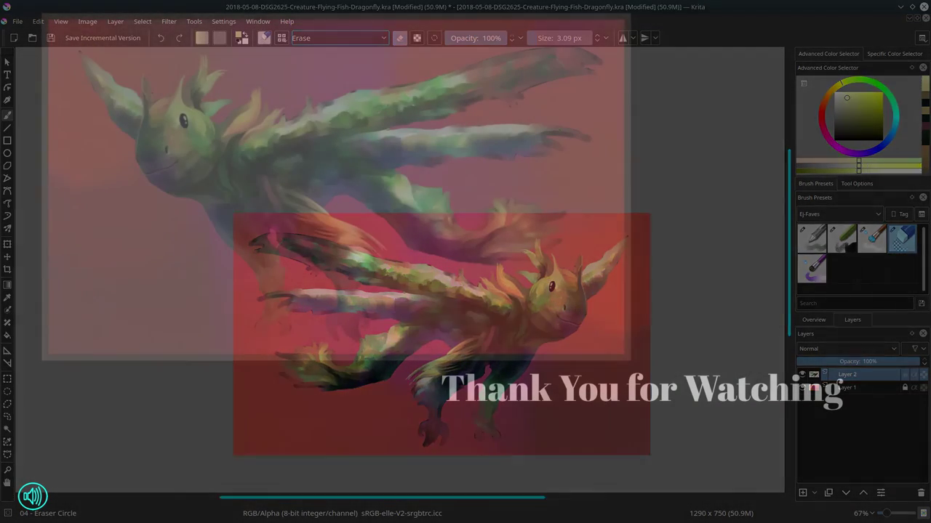